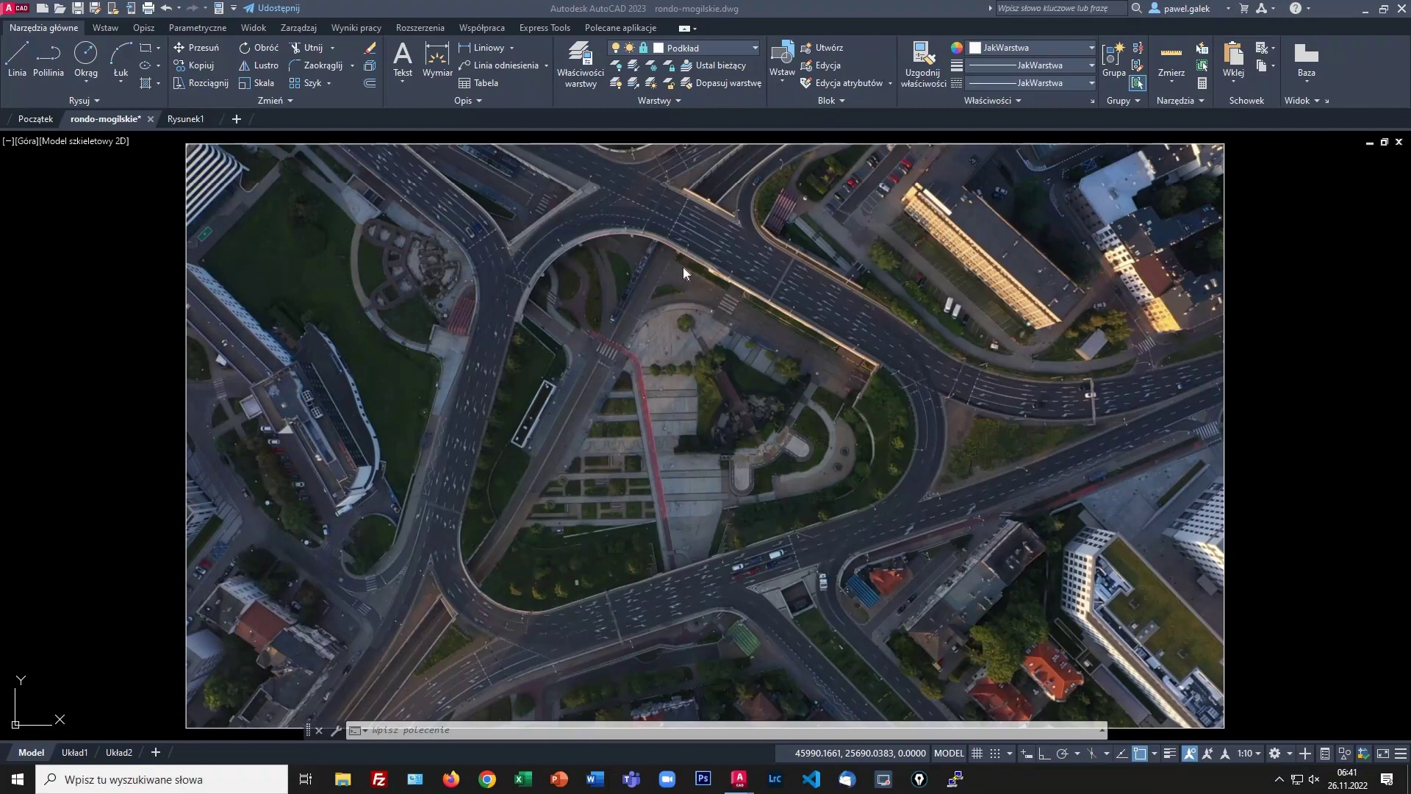
# Step: Bring the blank Rysunek1.dwg drawing to the front, leaving rondo-mogilskie.dwg open
pyautogui.click(180, 119)
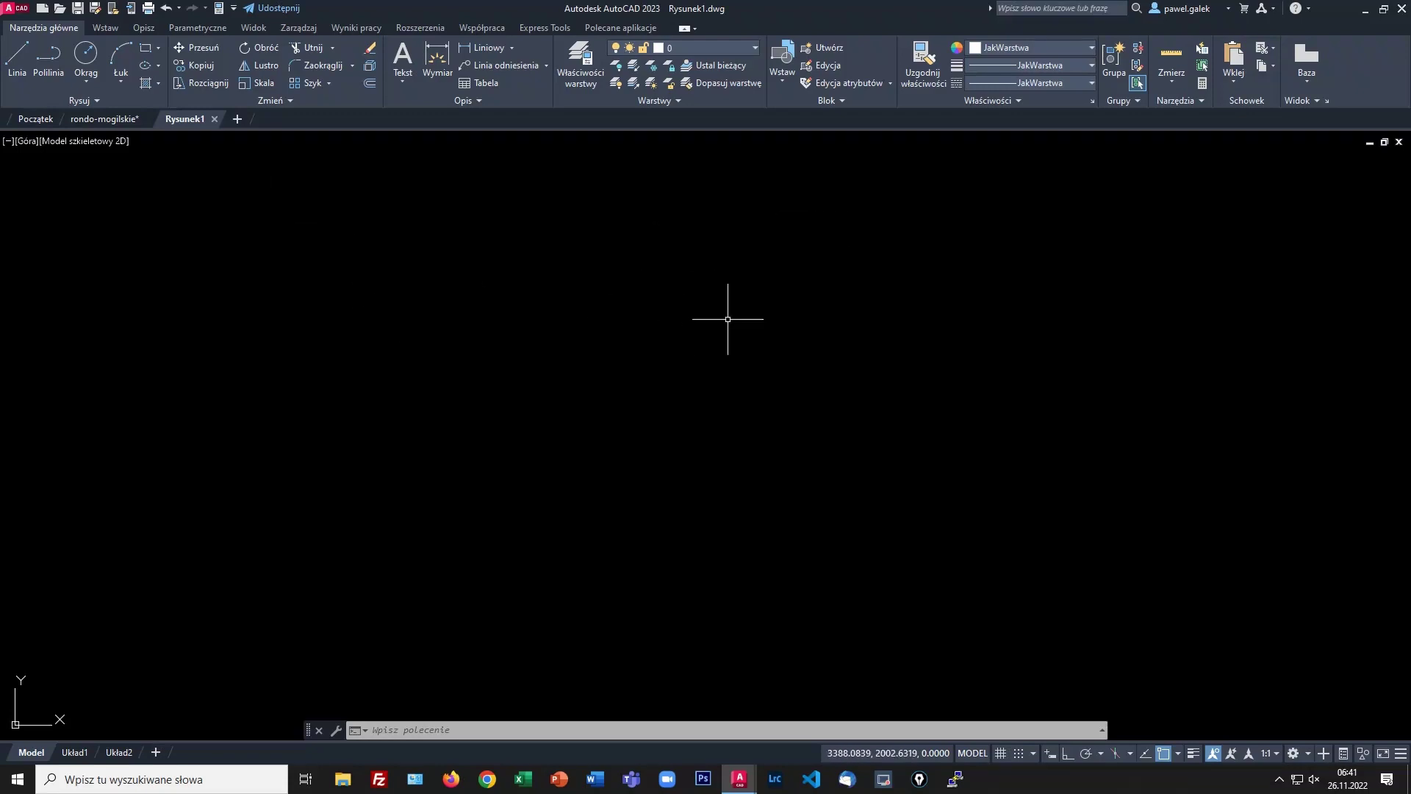
# Step: Draw a PROSTOK rectangle with corners rounded to radius 100 by two opposite corners
pyautogui.write('ustjakwar')
pyautogui.press('Return')
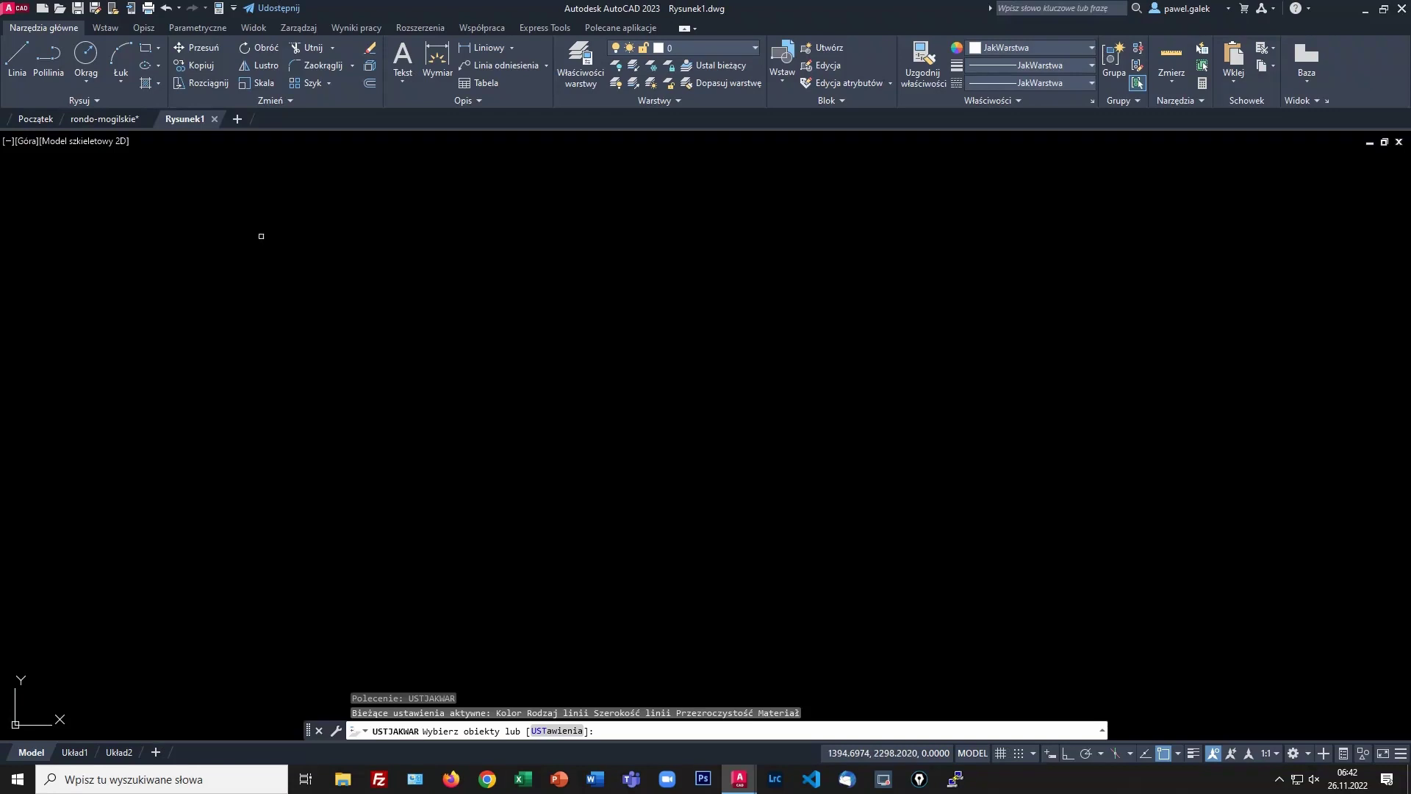
pyautogui.press('Escape')
pyautogui.write('pro')
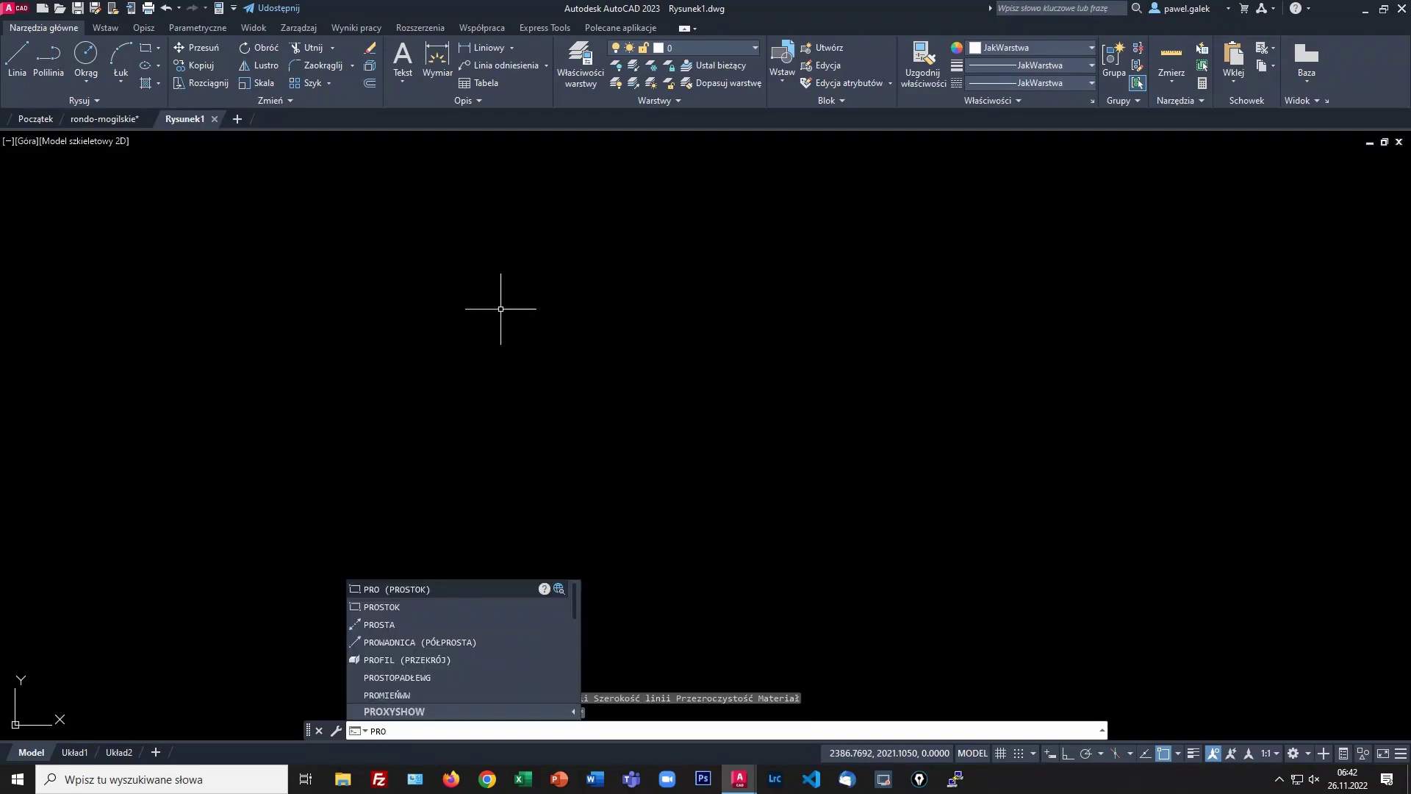
pyautogui.press('Return')
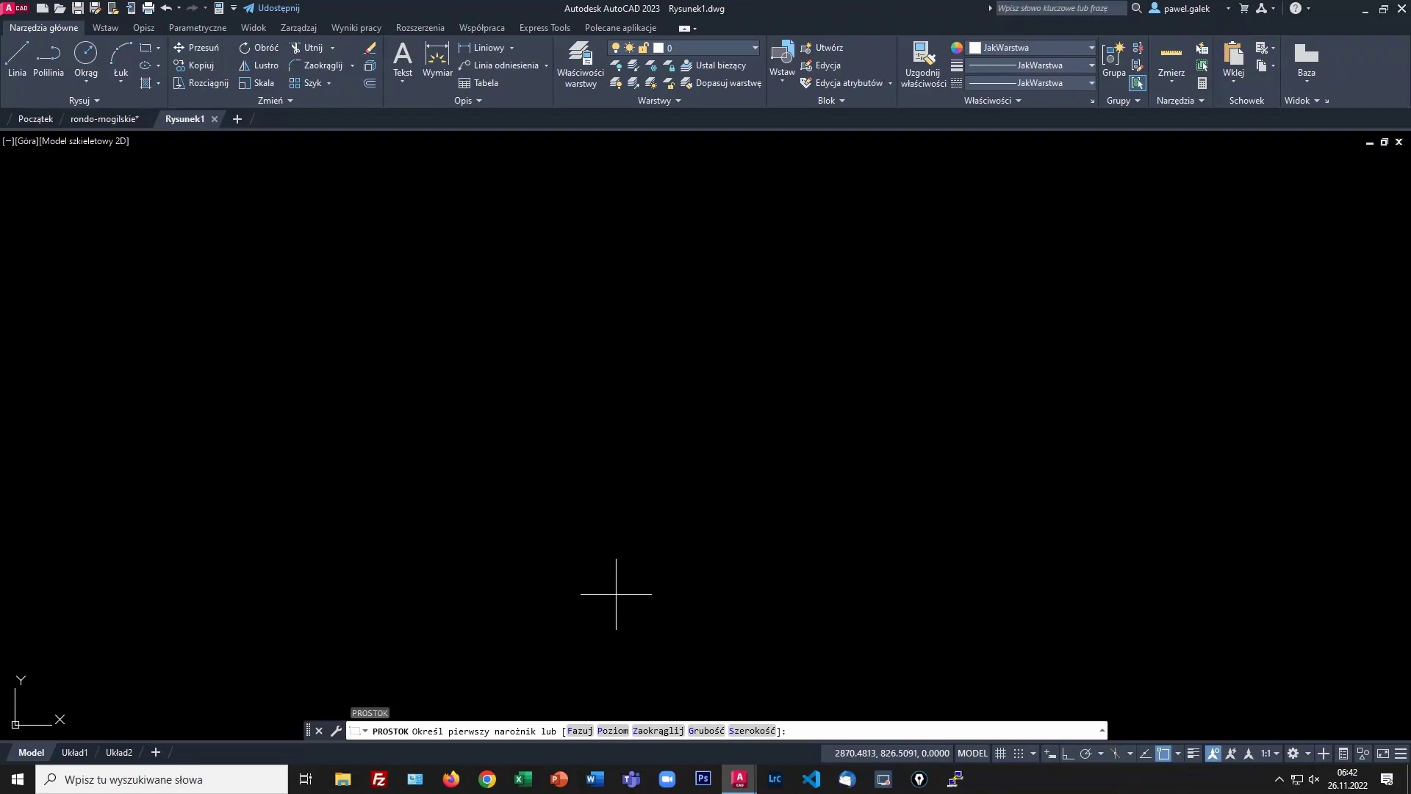
pyautogui.click(641, 732)
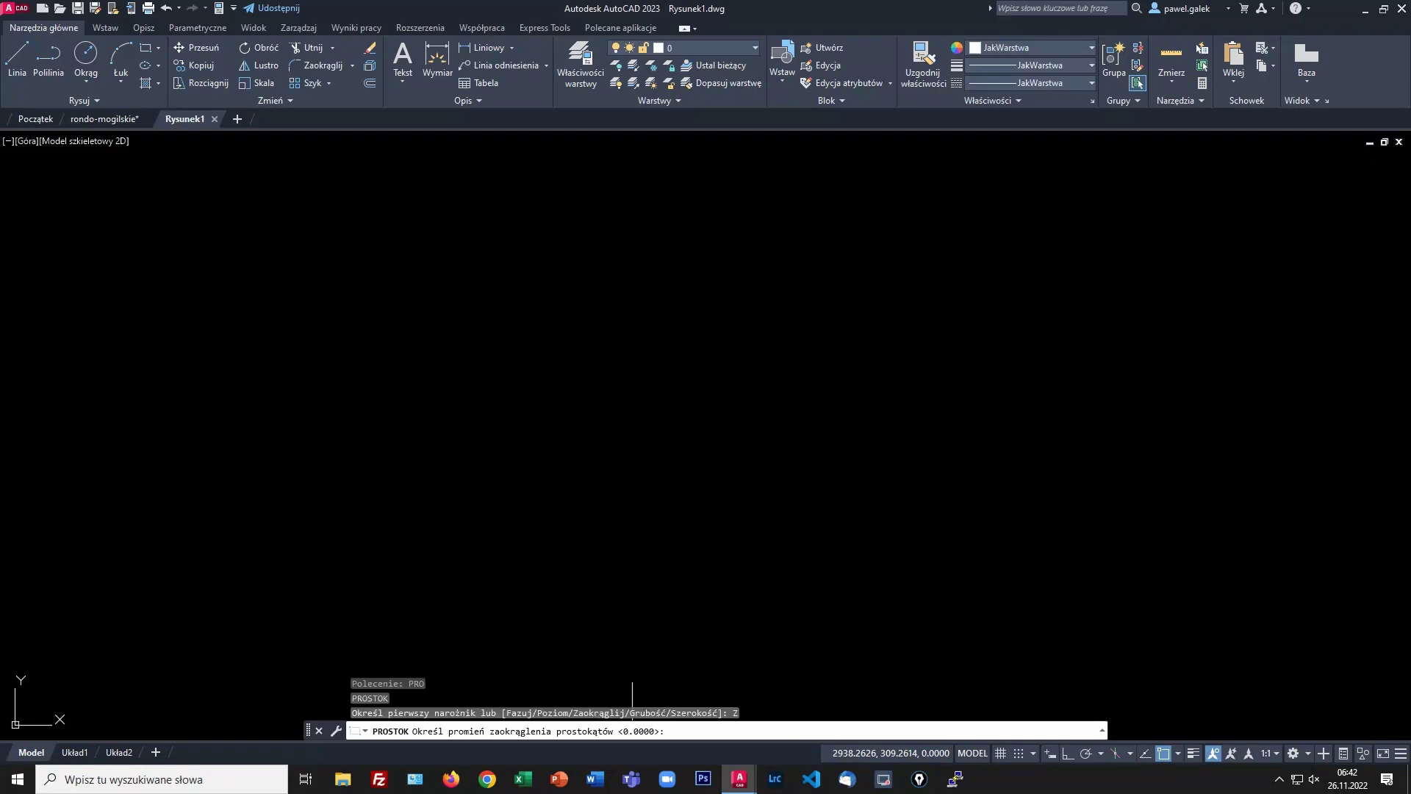
pyautogui.write('100')
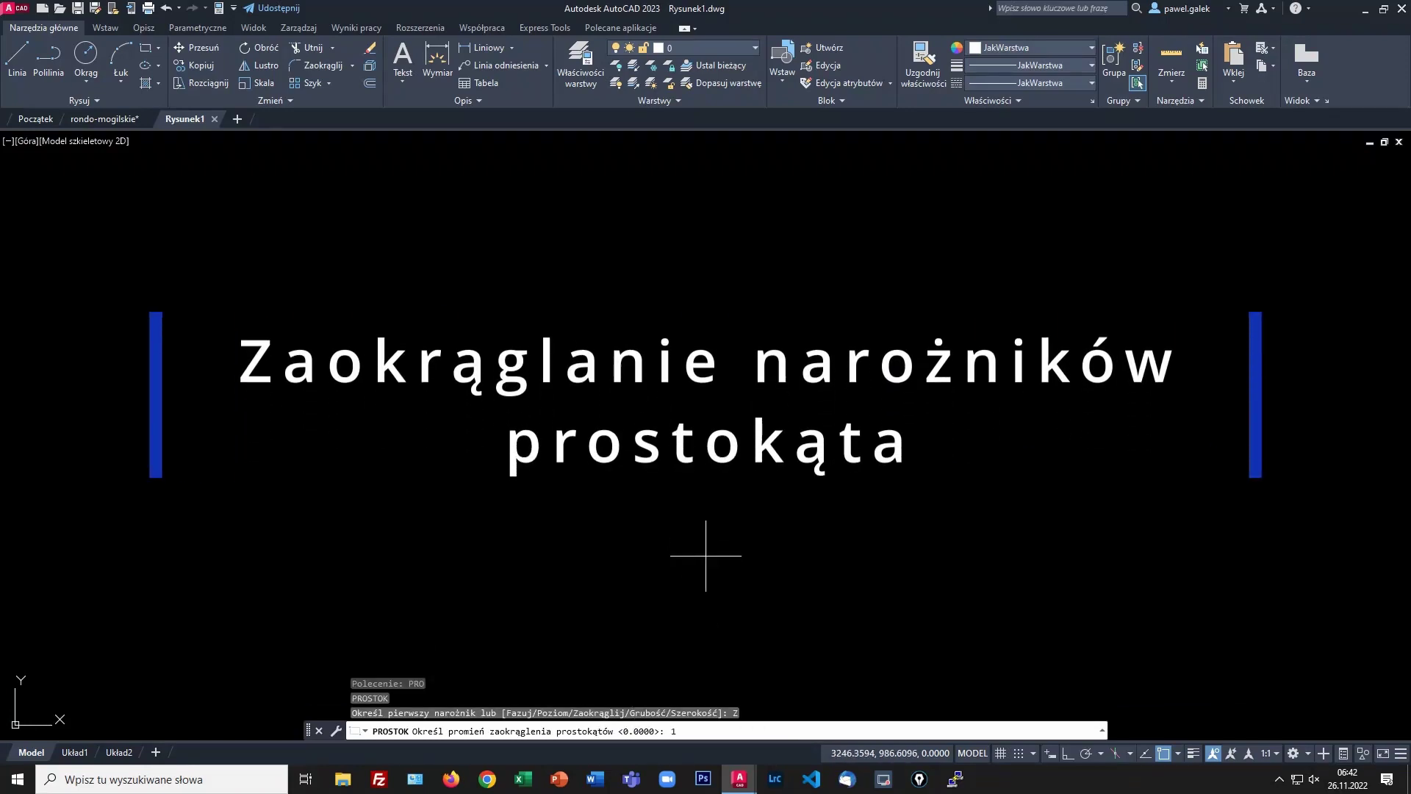
pyautogui.press('Return')
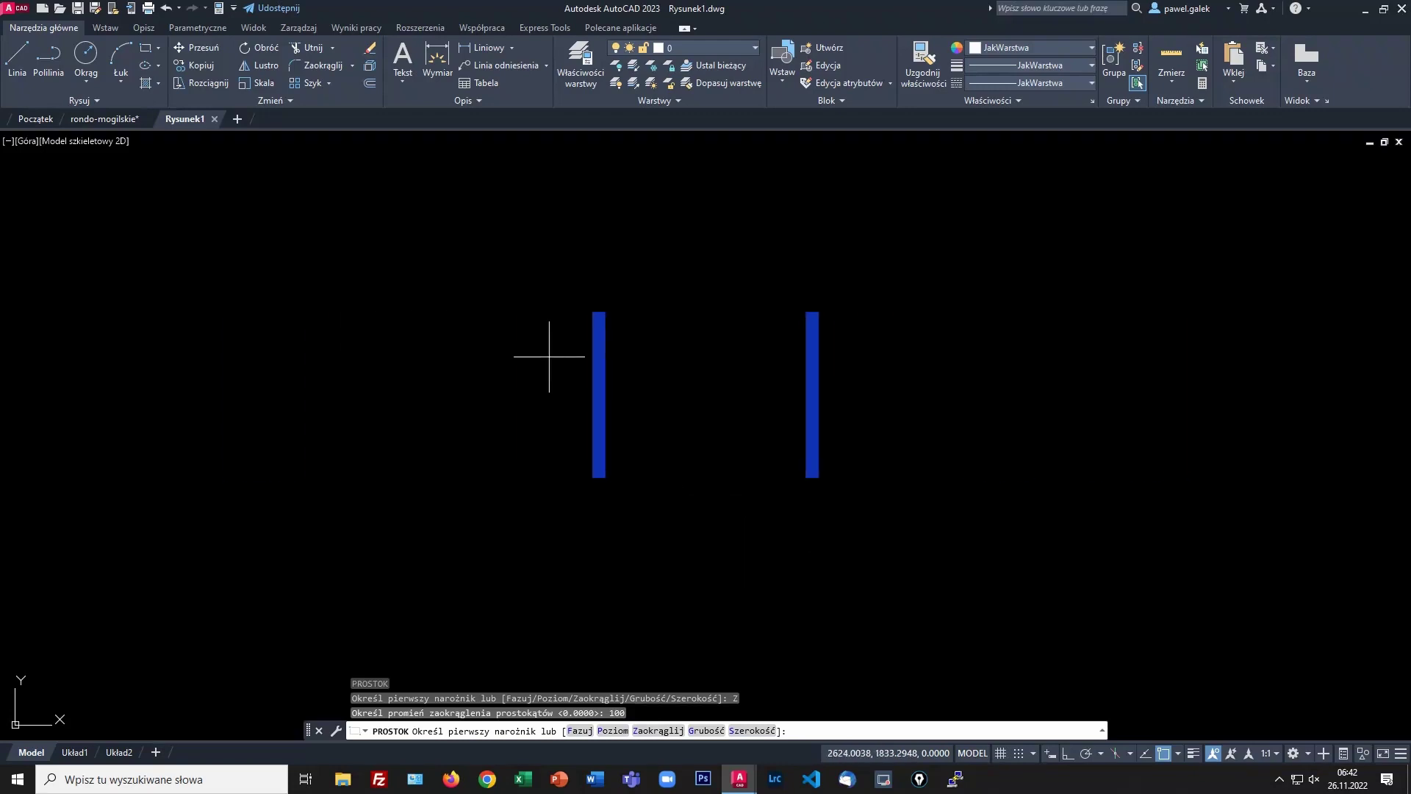
pyautogui.click(490, 292)
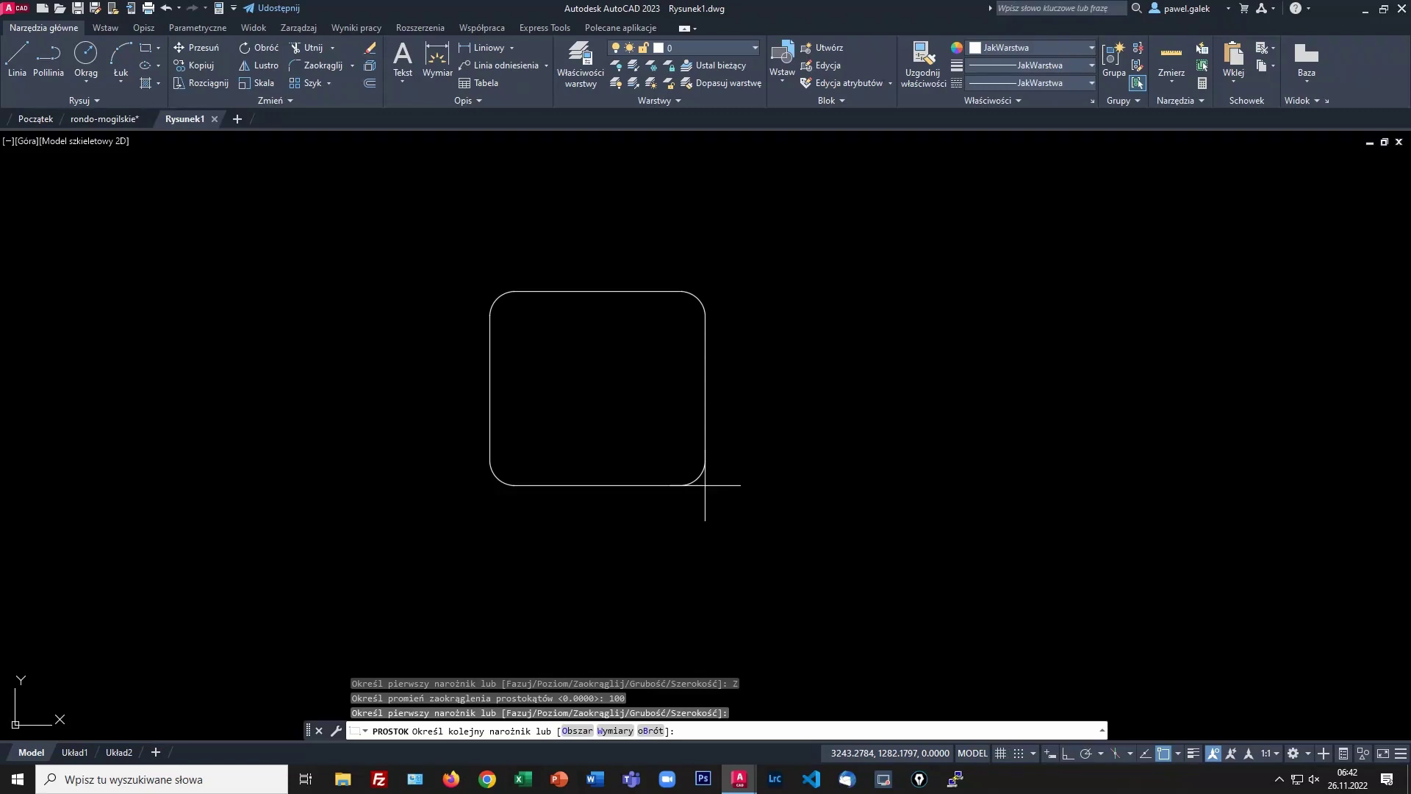
pyautogui.click(705, 485)
pyautogui.scroll(2, 642, 270)
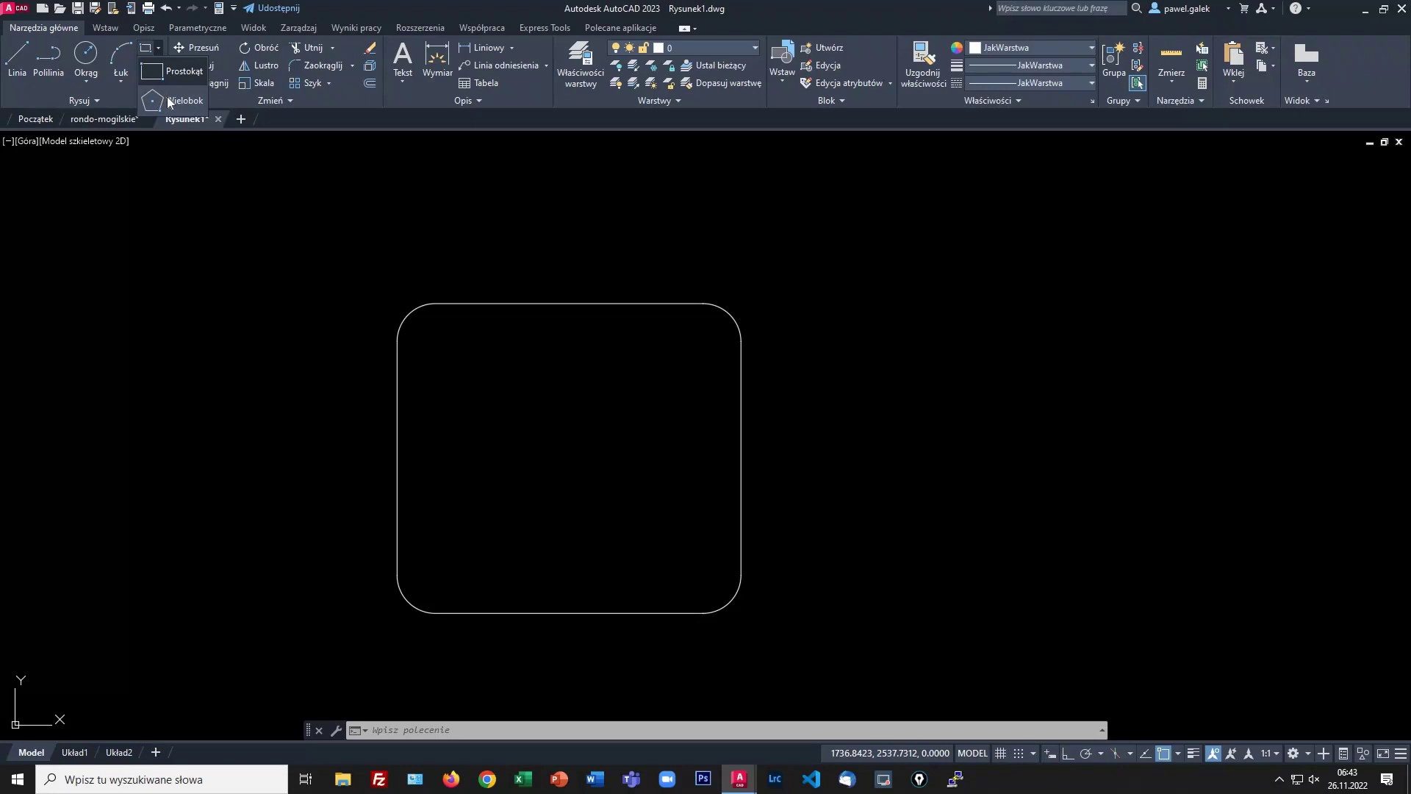
# Step: Draw a 3-sided polygon by edge, placing both endpoints of one side beside the rectangle
pyautogui.click(156, 103)
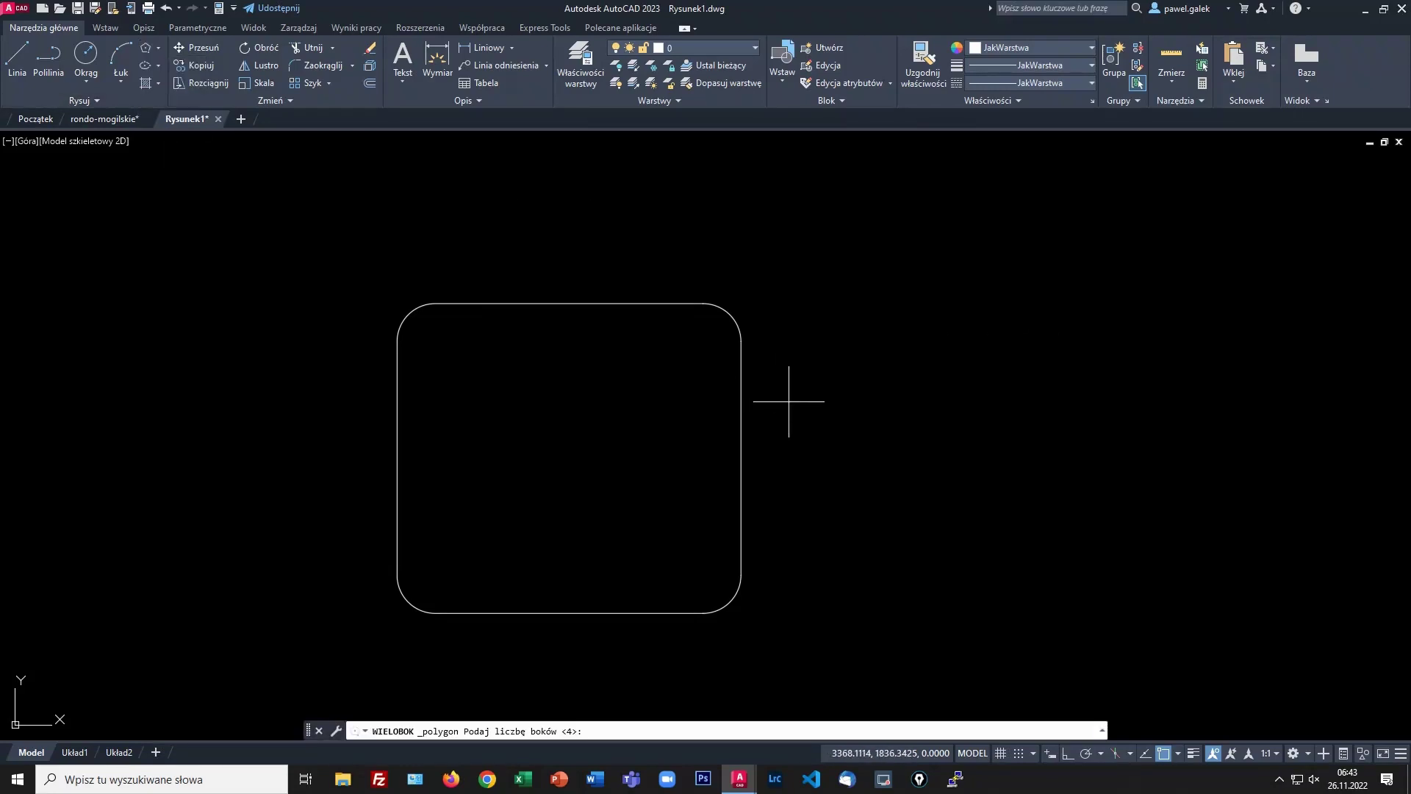
pyautogui.write('3')
pyautogui.press('Return')
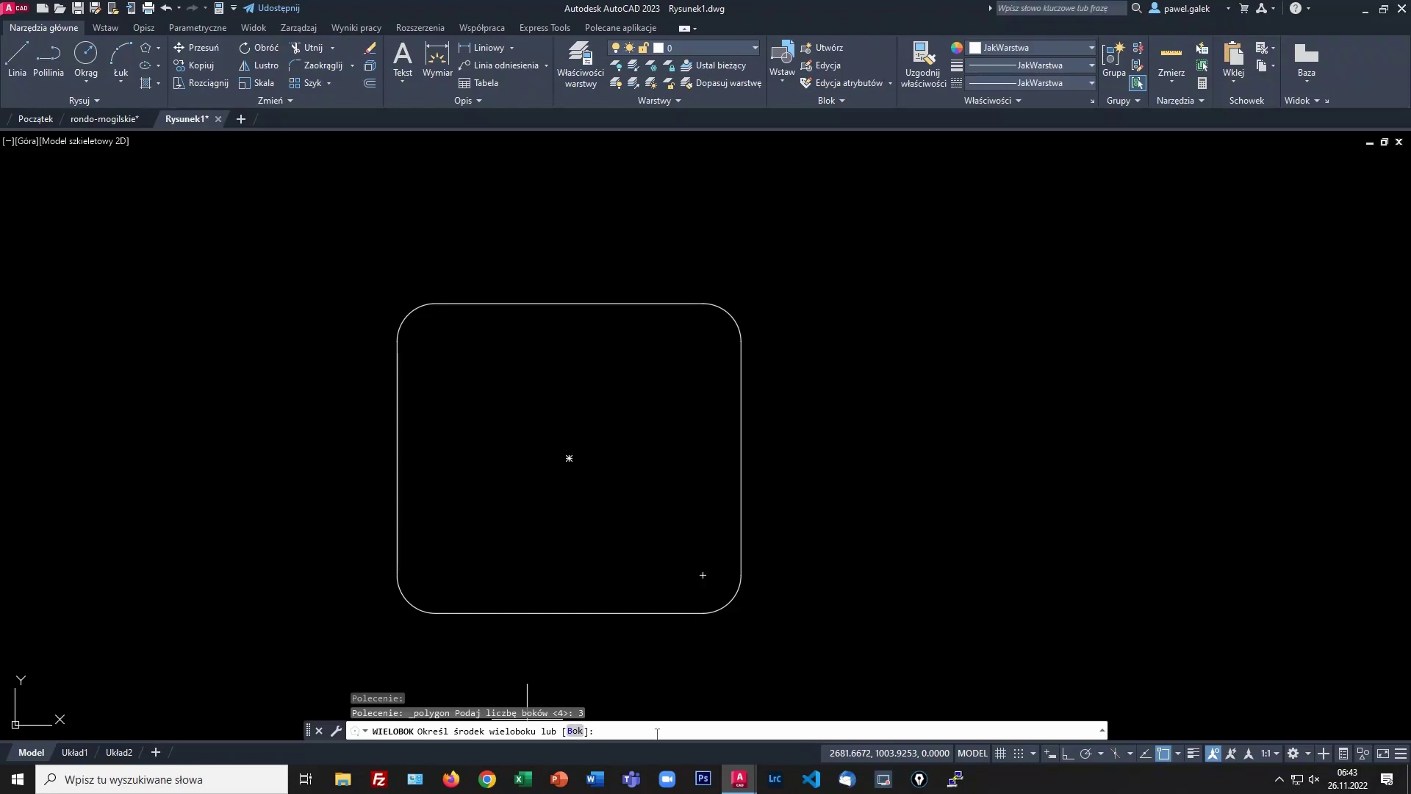
pyautogui.click(575, 730)
pyautogui.click(936, 571)
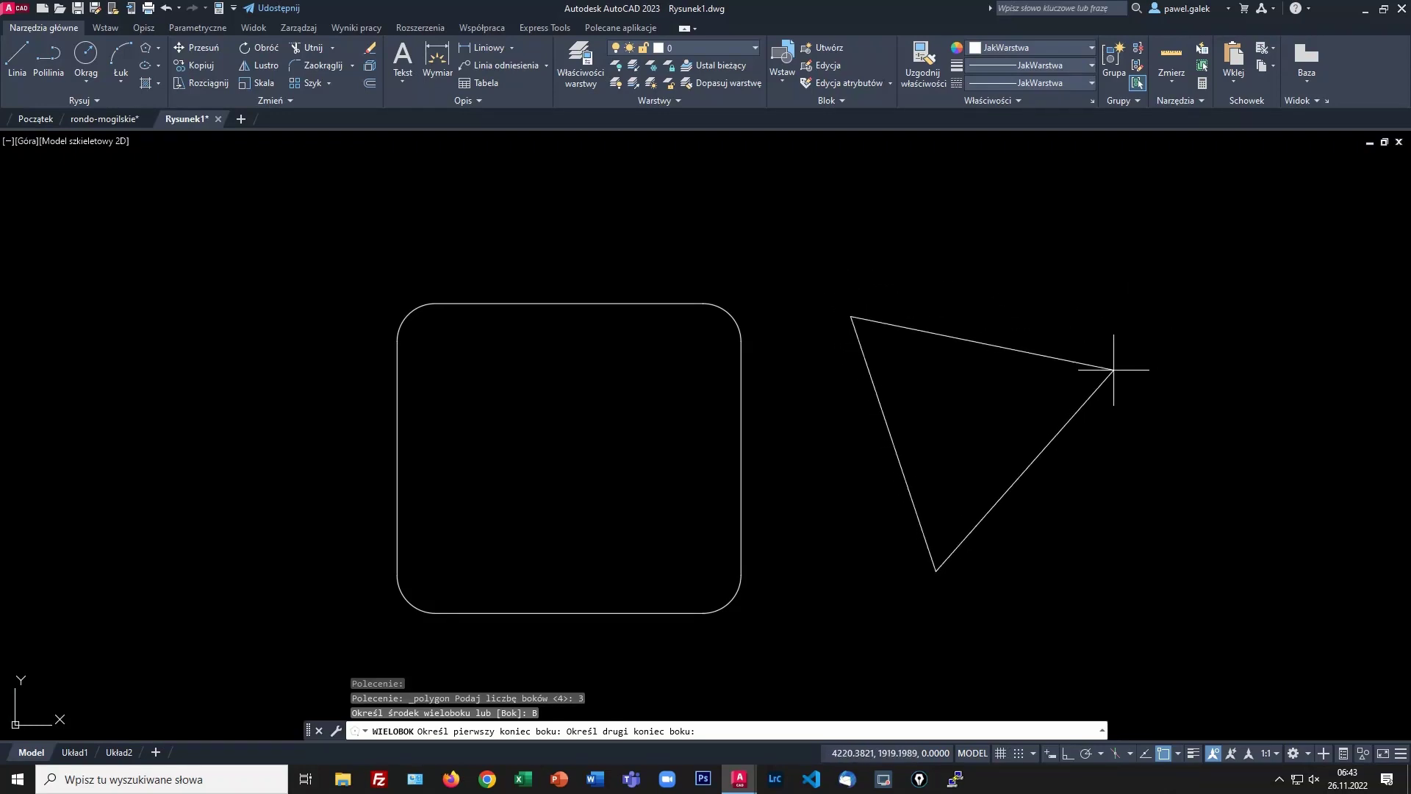
pyautogui.click(1157, 373)
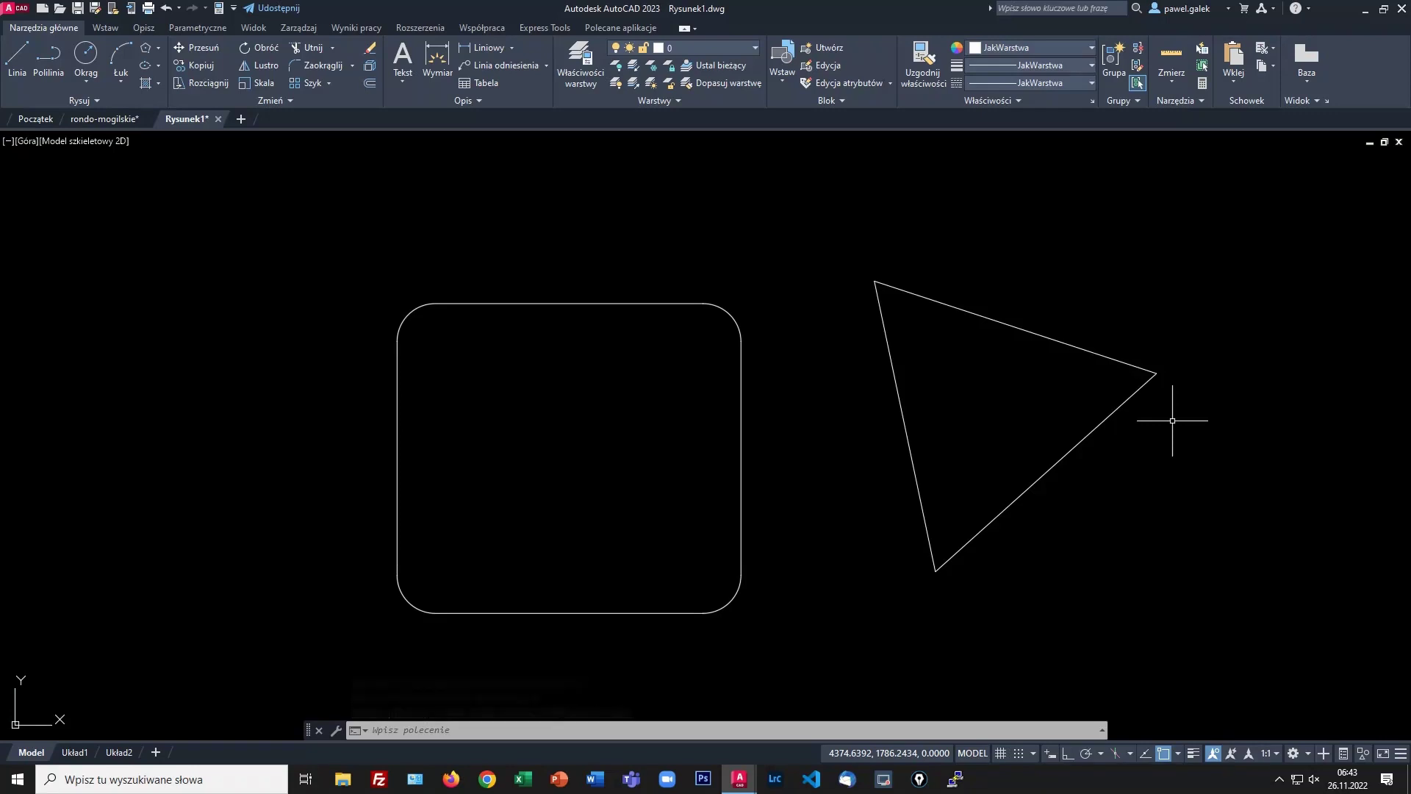
# Step: Erase the rectangle and triangle, draw a three-point arc, then return to rondo-mogilskie.dwg
pyautogui.press('Delete')
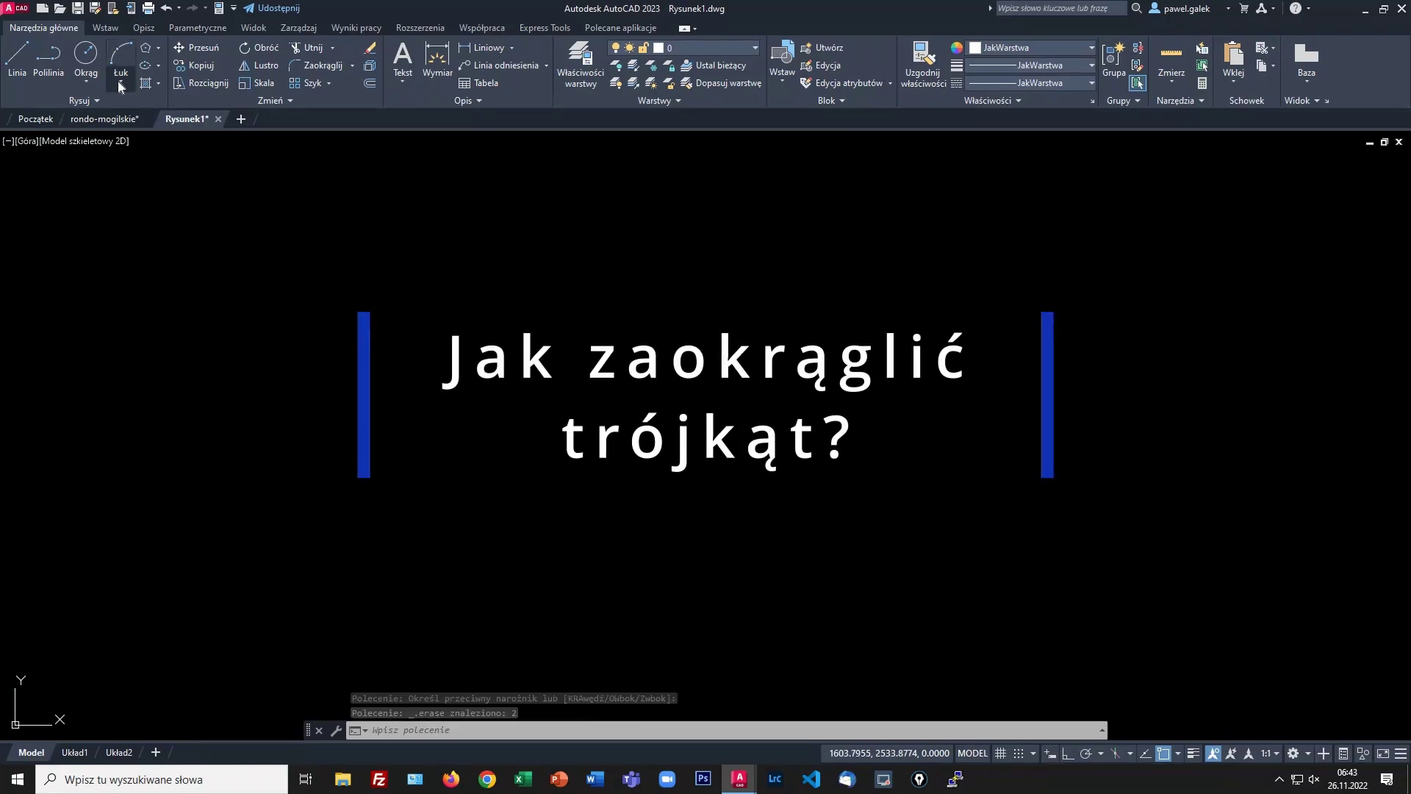
pyautogui.click(120, 81)
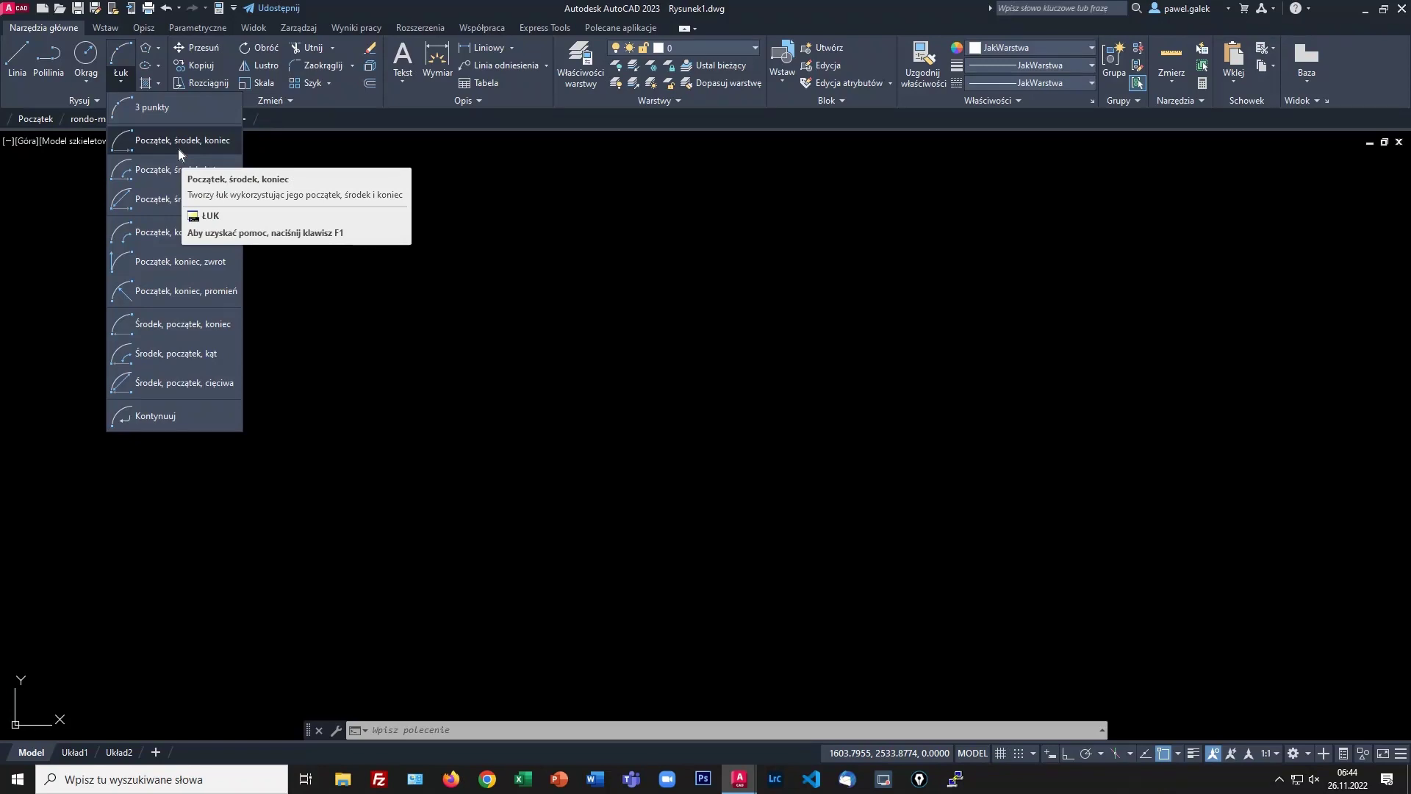
pyautogui.moveTo(182, 140)
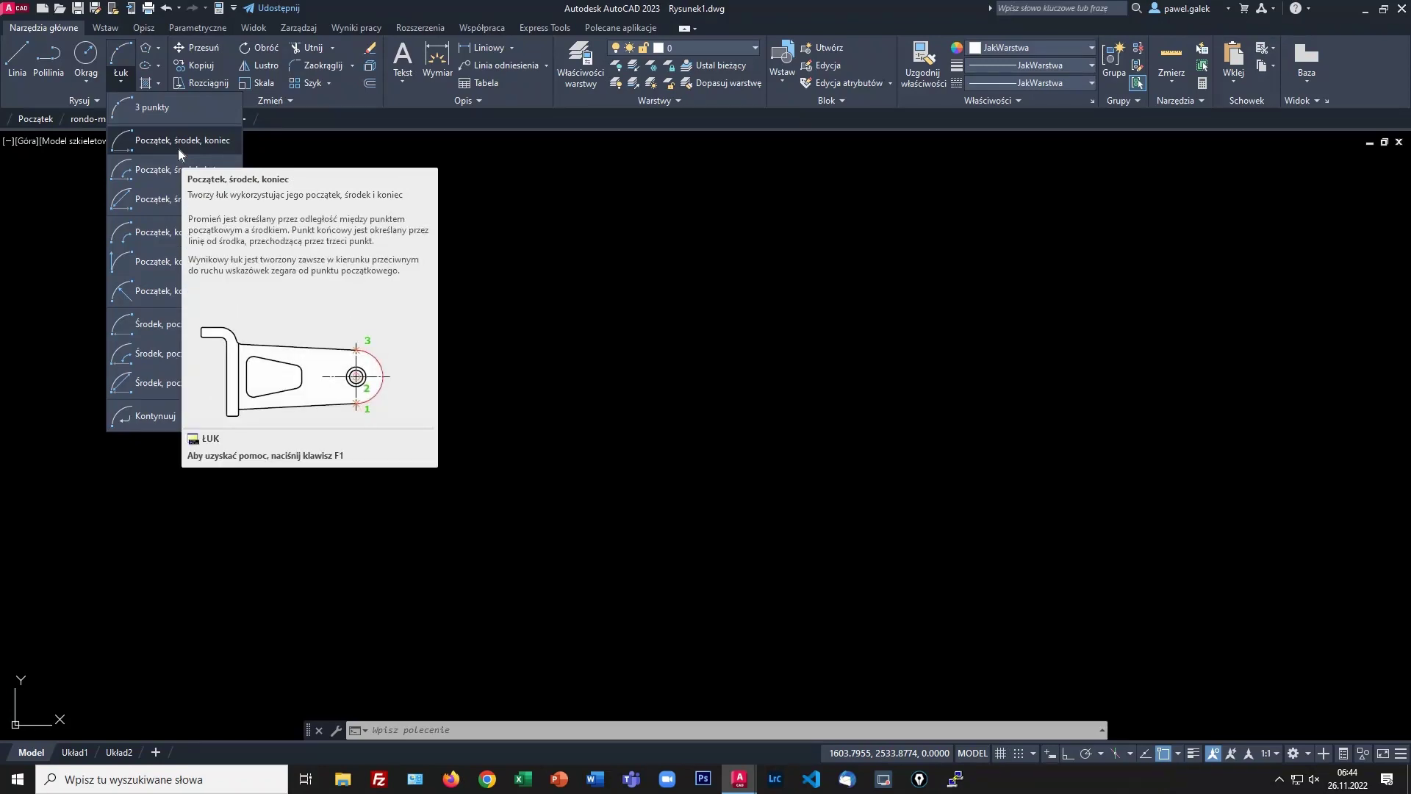
pyautogui.click(156, 108)
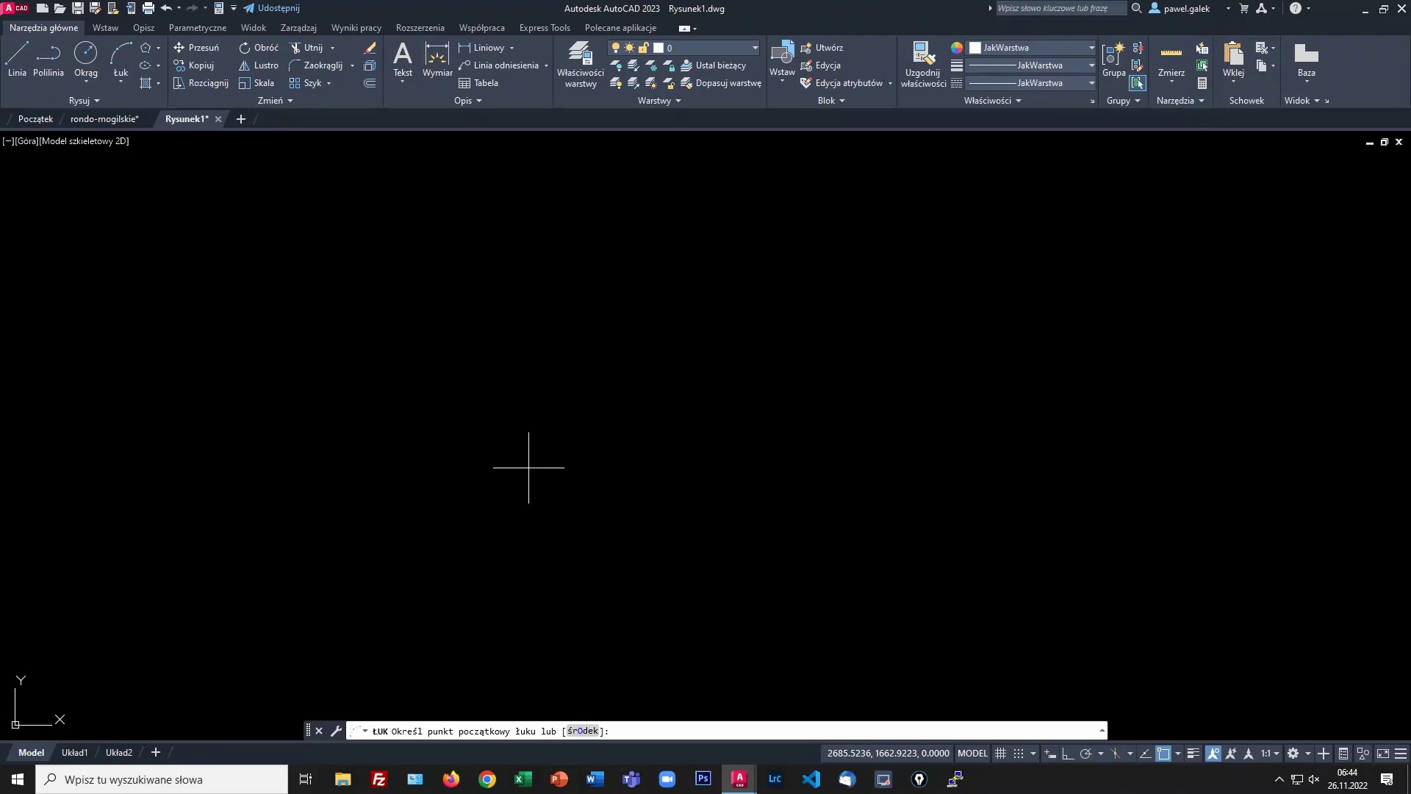
pyautogui.click(528, 467)
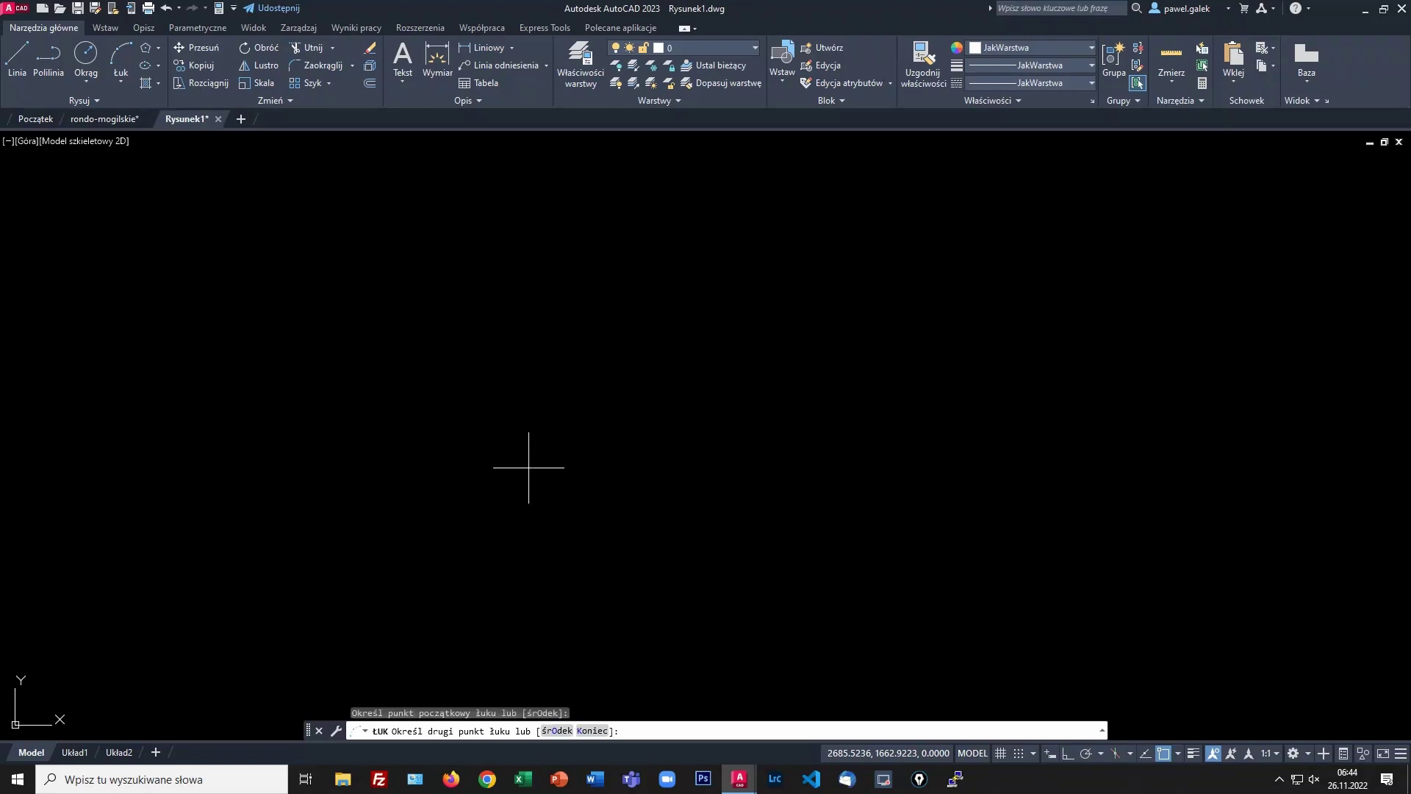
pyautogui.click(730, 322)
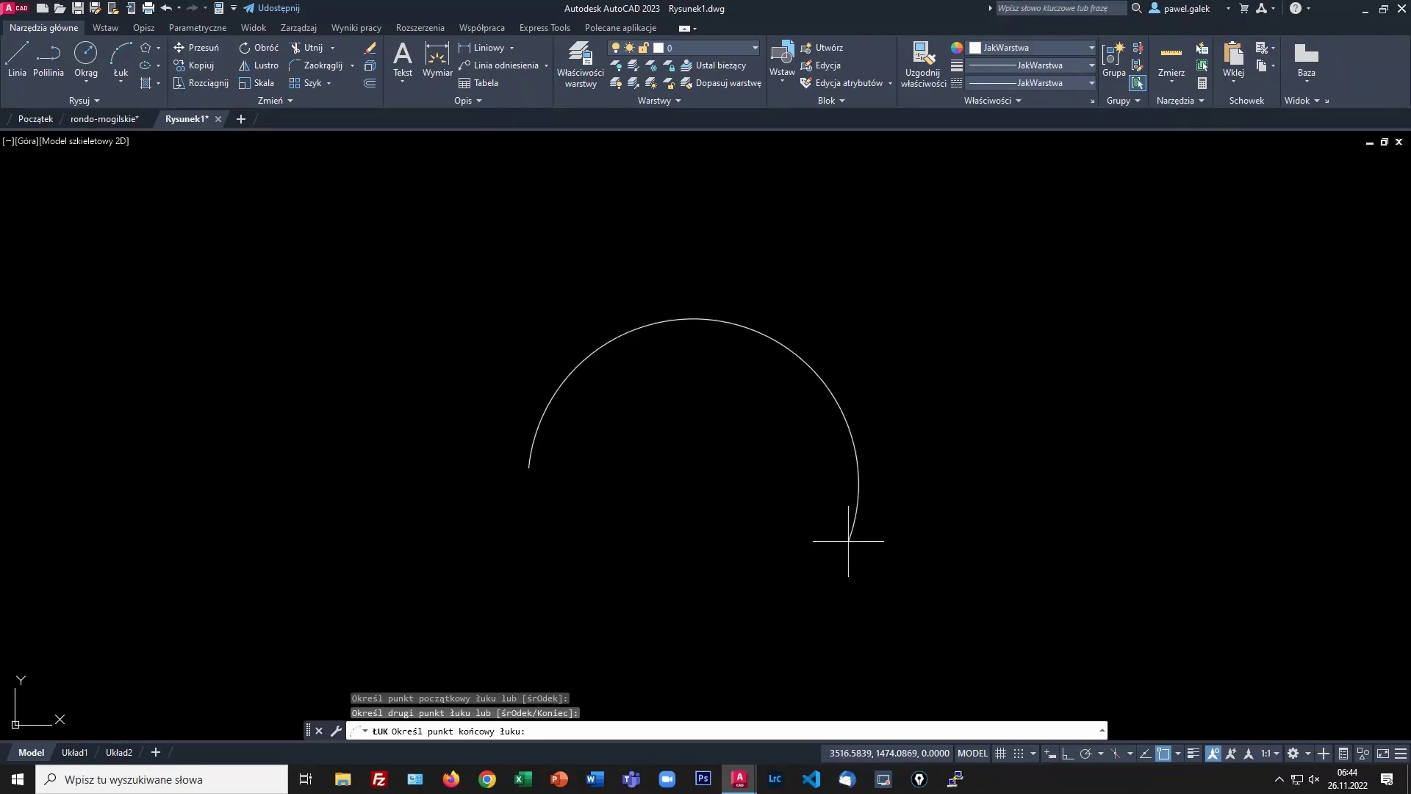
pyautogui.click(869, 371)
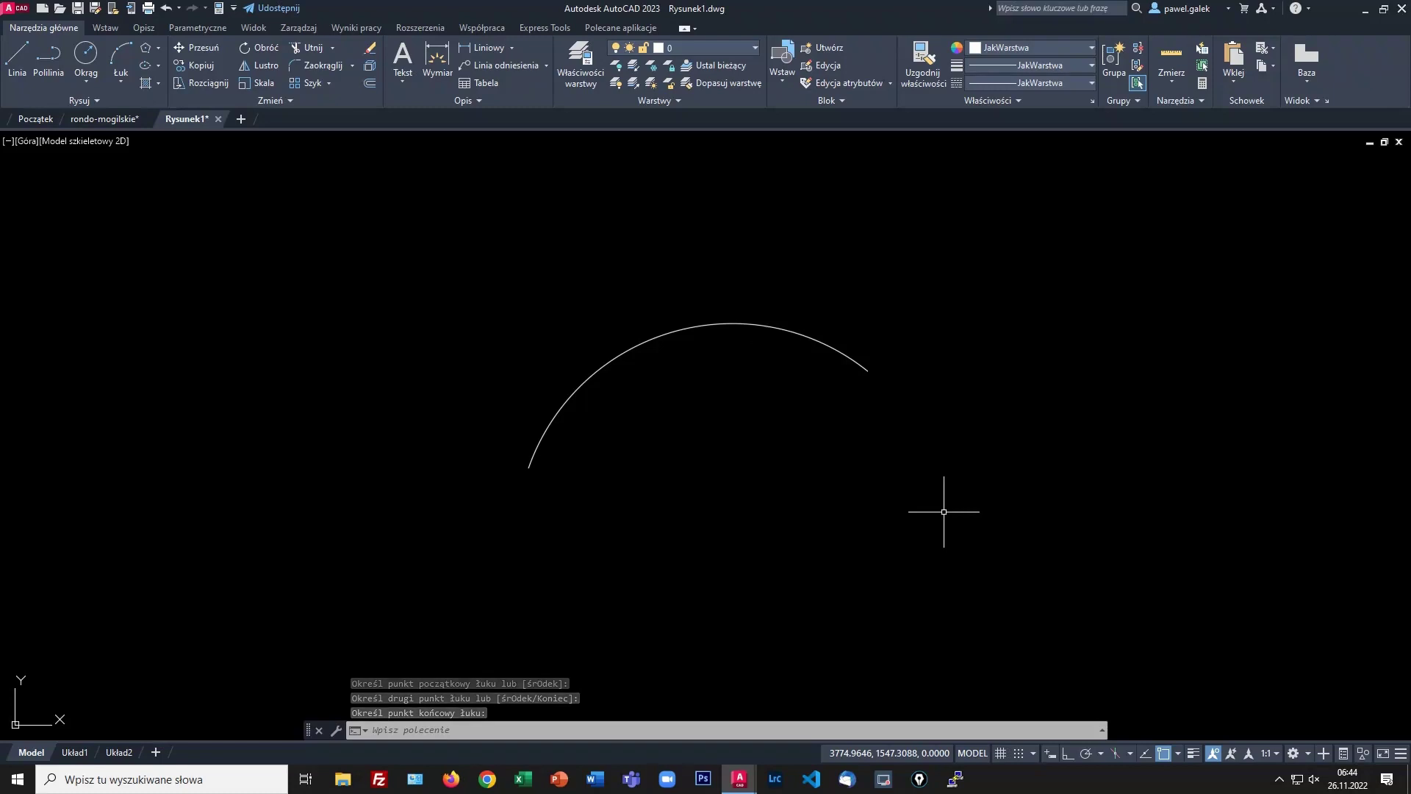
pyautogui.click(103, 119)
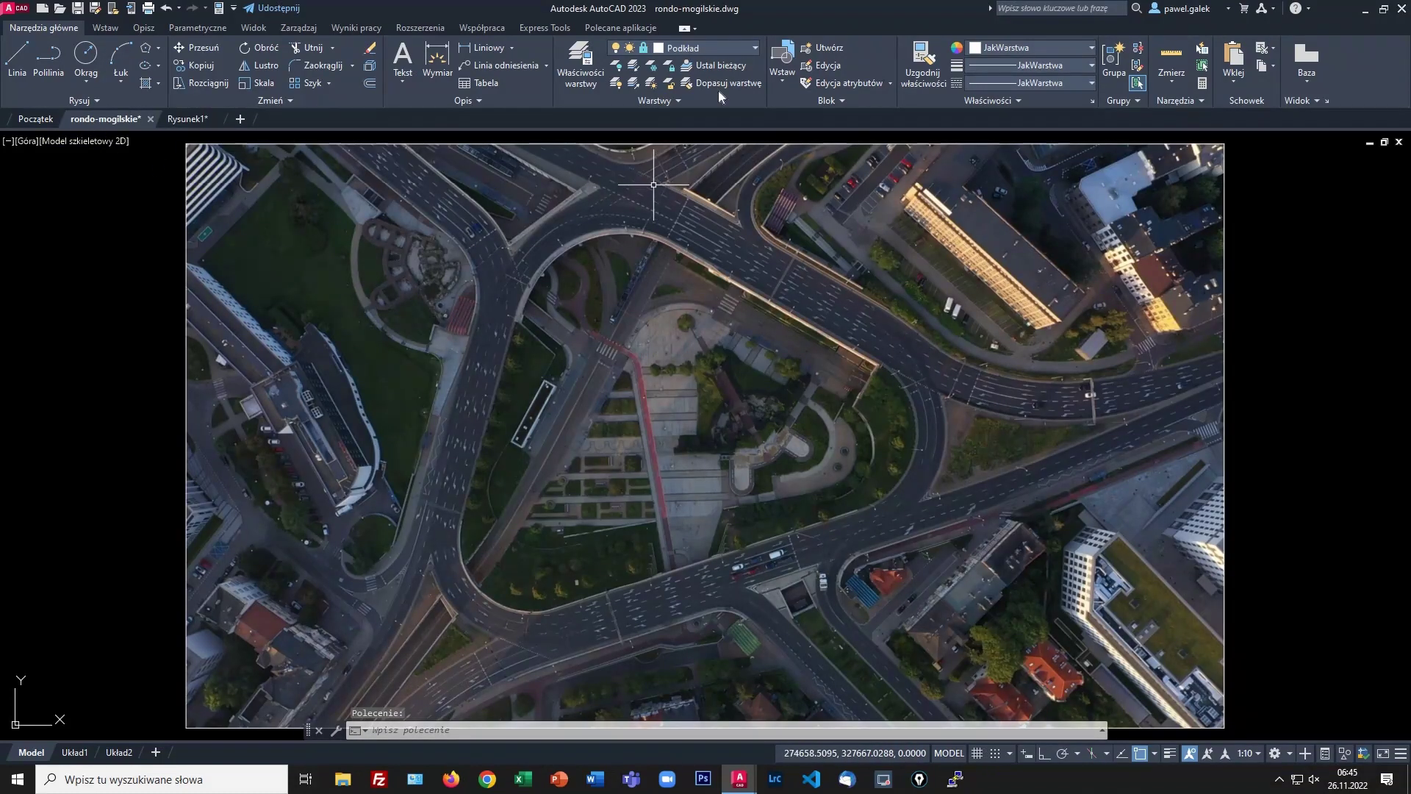
# Step: In the layer dropdown, unlock Podkład and switch on the obrys1 layer
pyautogui.click(755, 50)
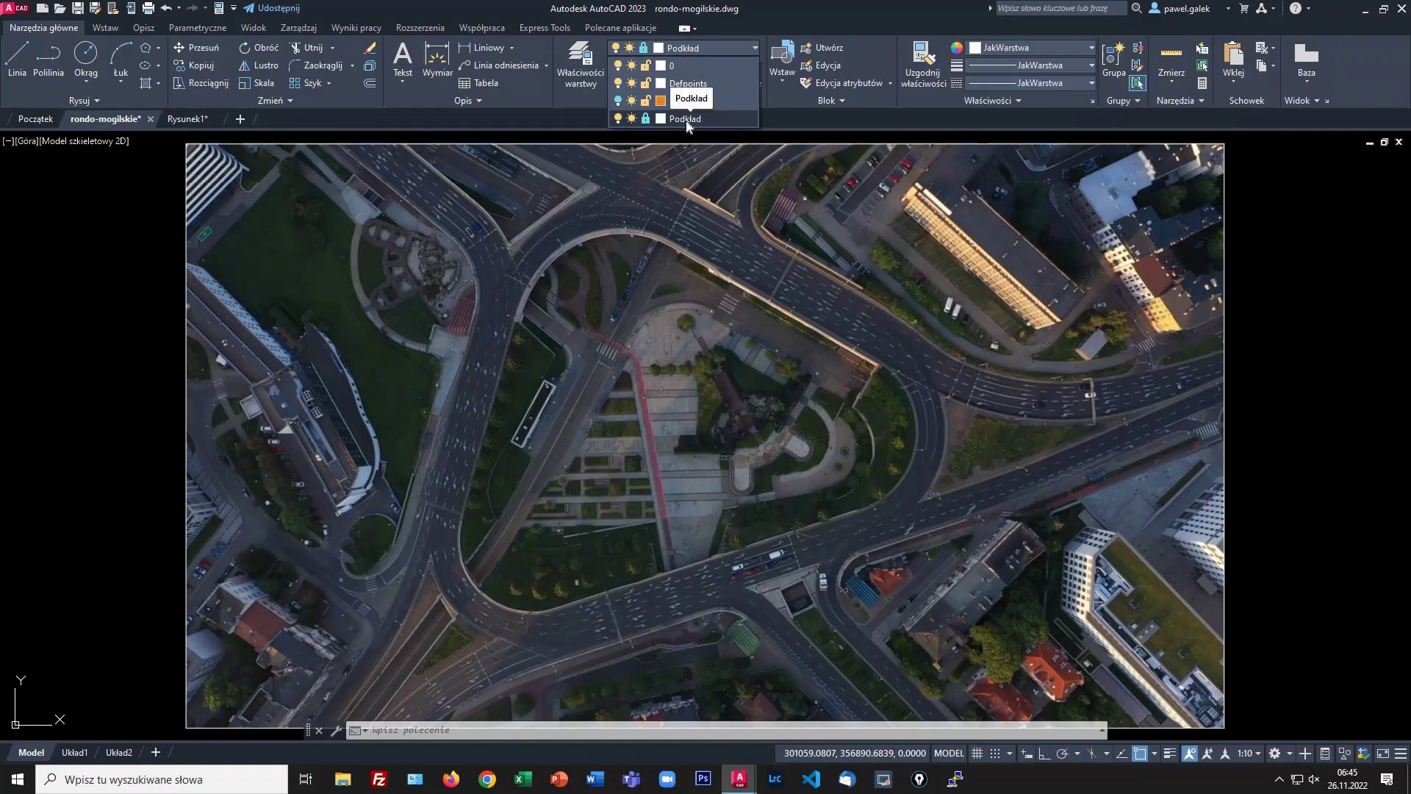
pyautogui.click(646, 119)
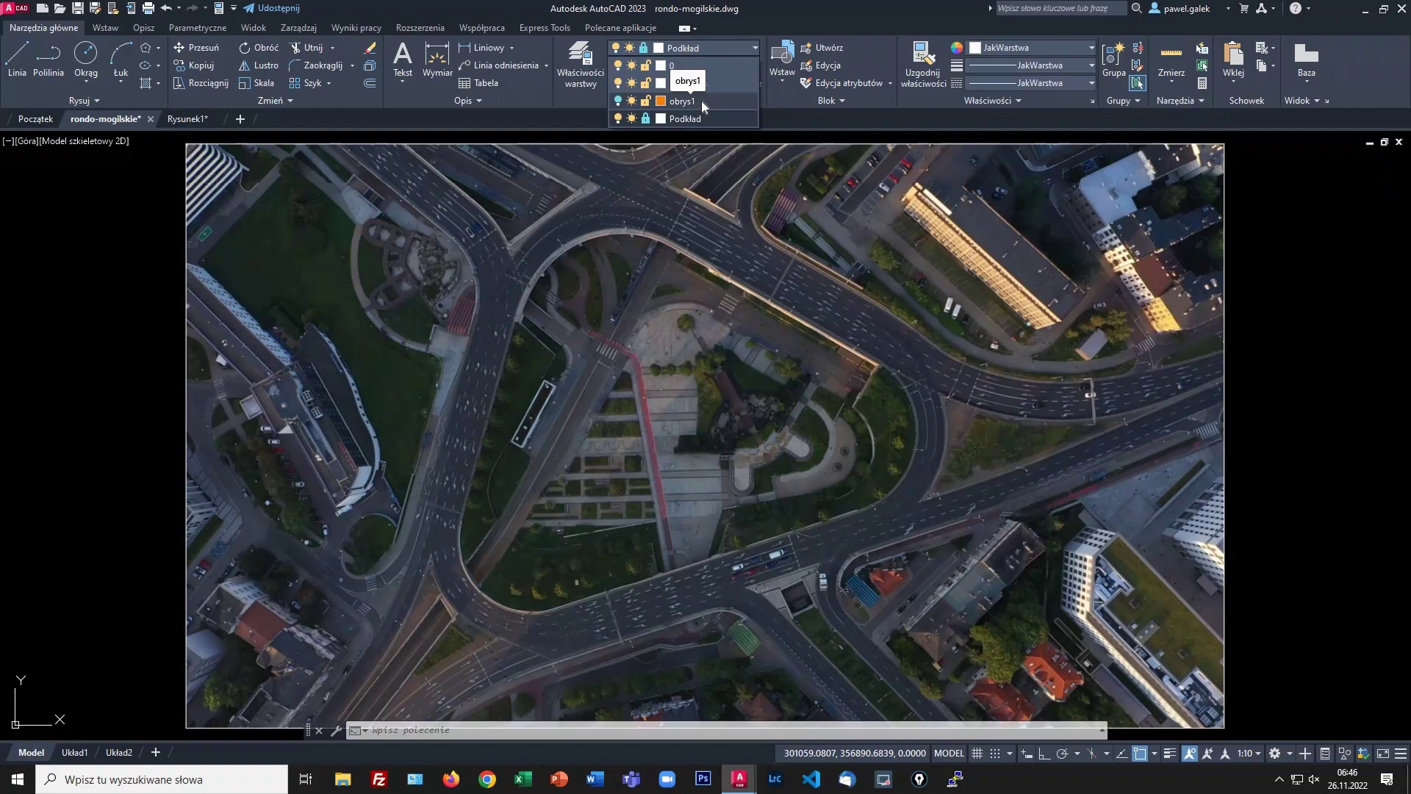
pyautogui.click(618, 101)
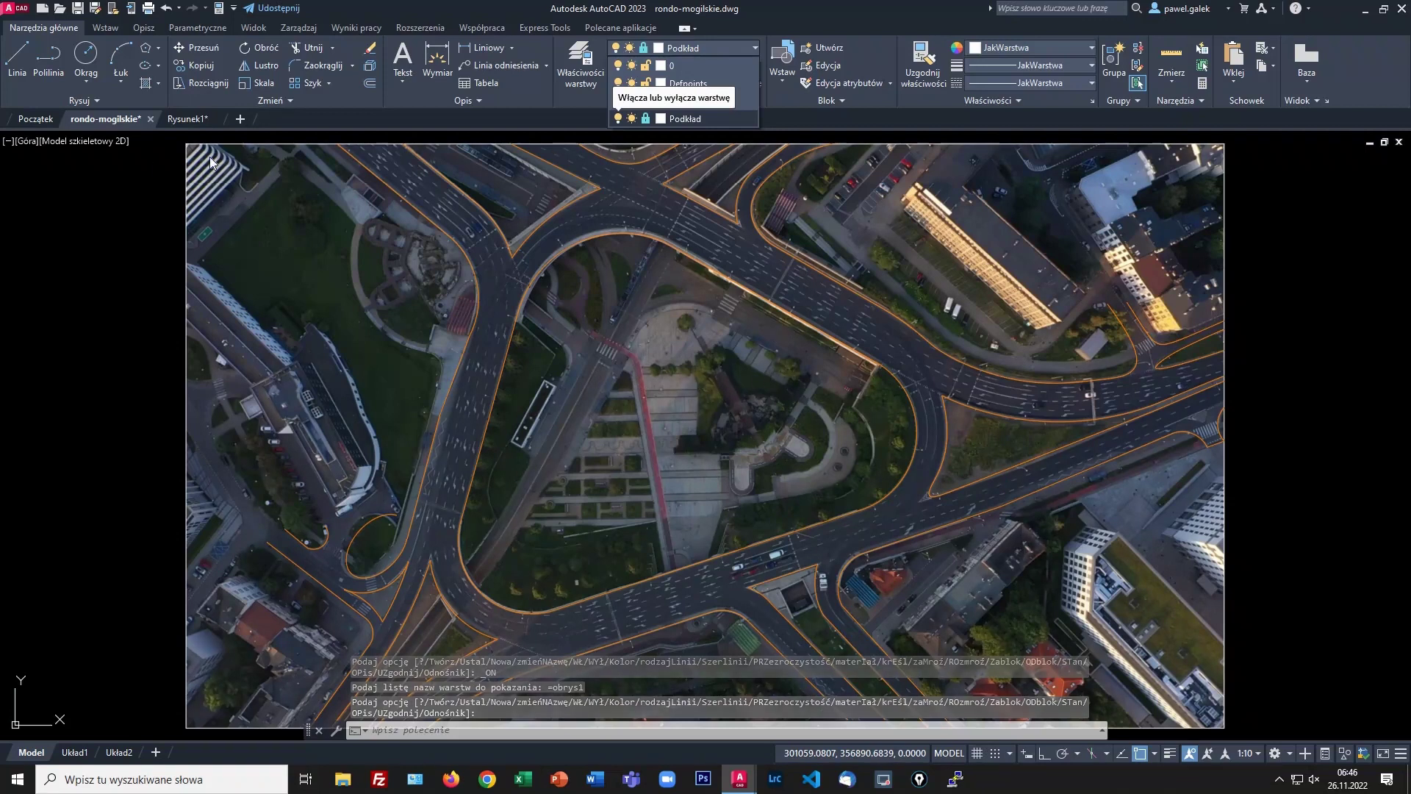
# Step: Select the aerial photo, set its Zaciemnienie fade to 56, and open Layer Properties
pyautogui.click(695, 120)
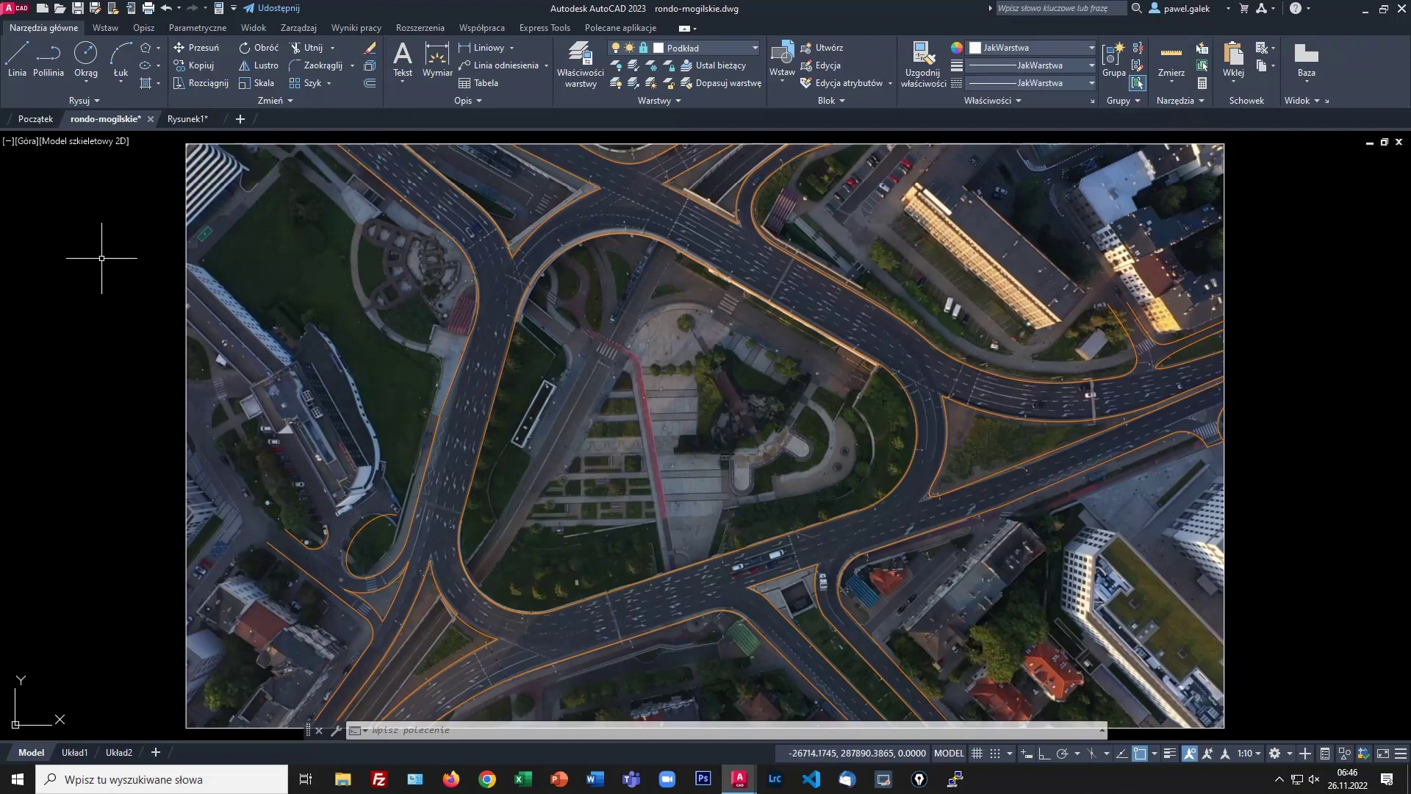
pyautogui.click(79, 236)
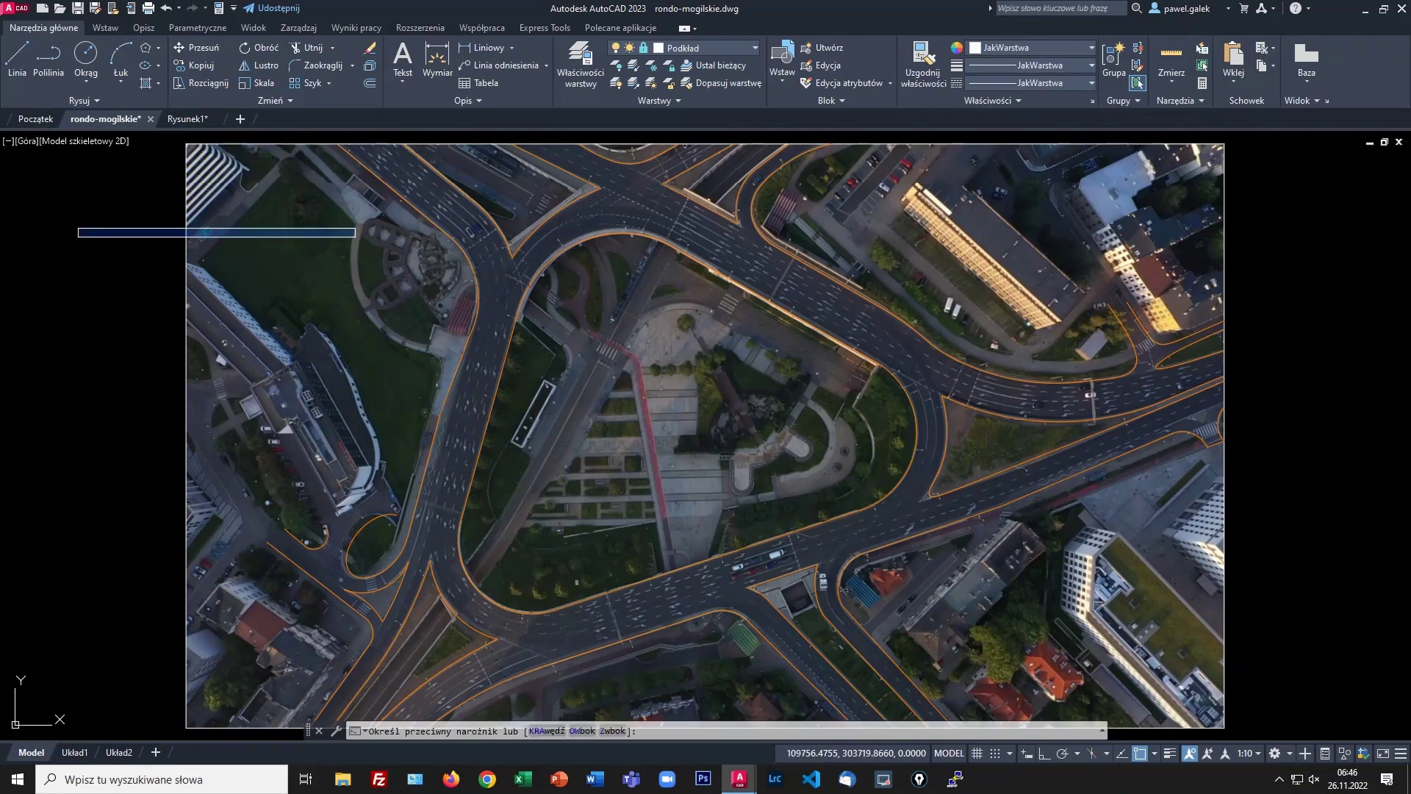
pyautogui.click(357, 226)
pyautogui.click(315, 144)
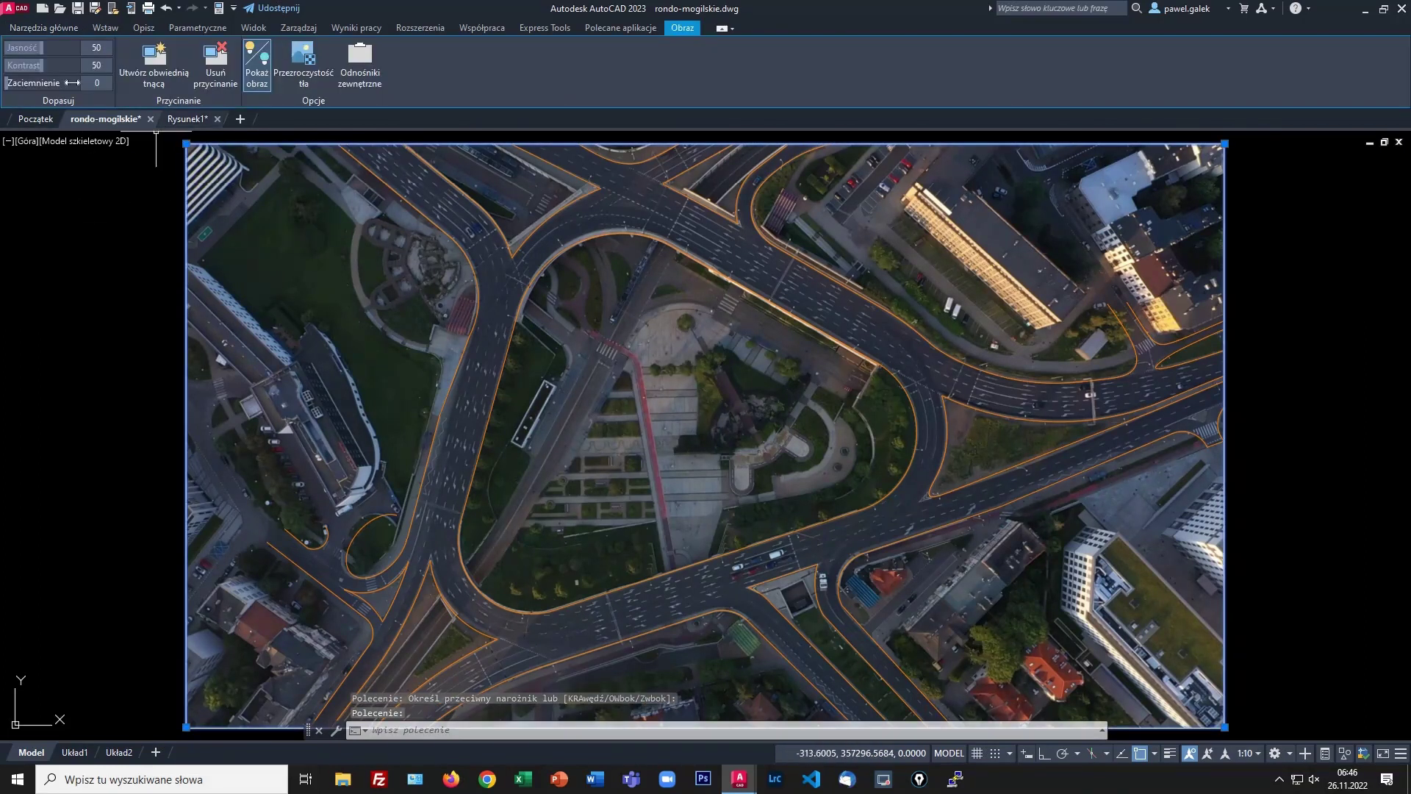
pyautogui.click(48, 82)
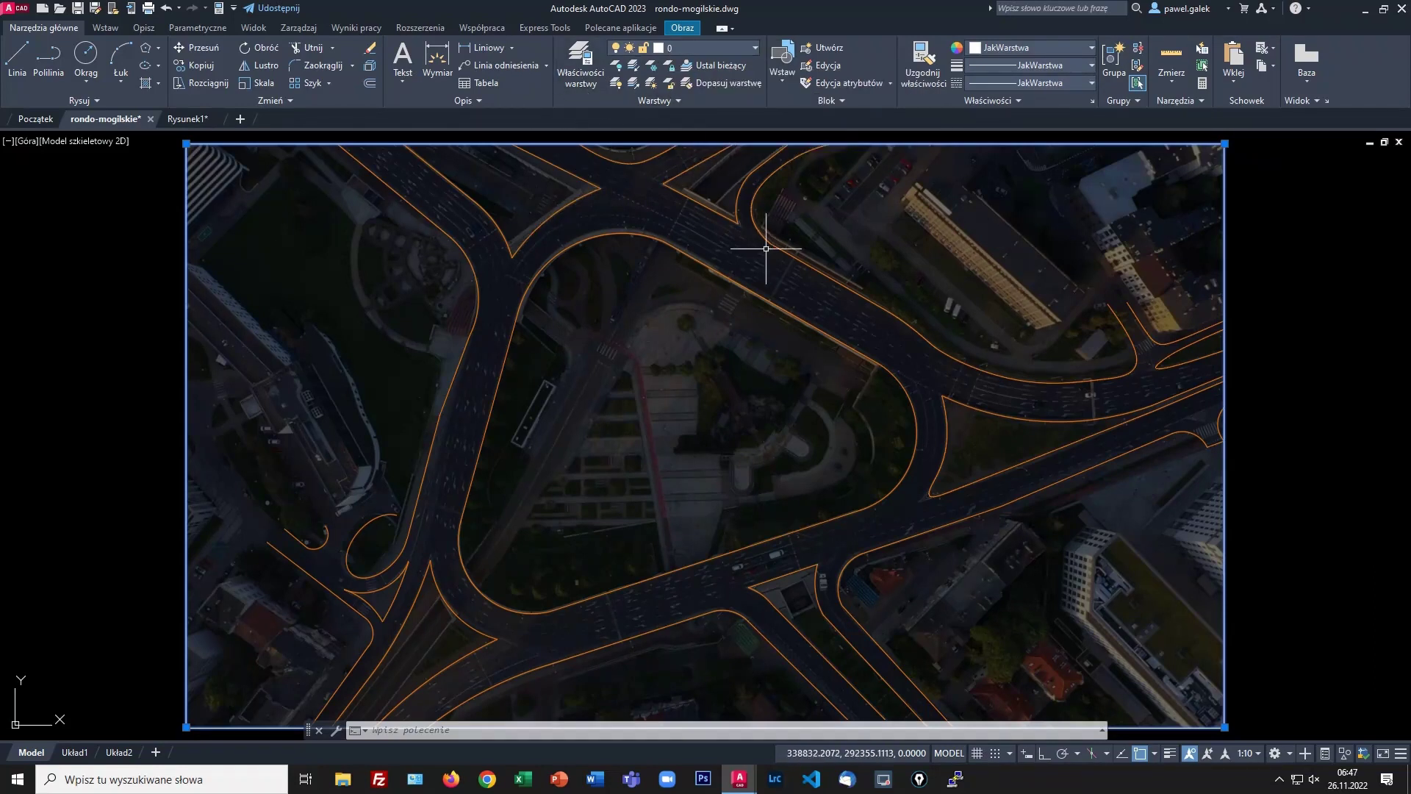
pyautogui.click(579, 84)
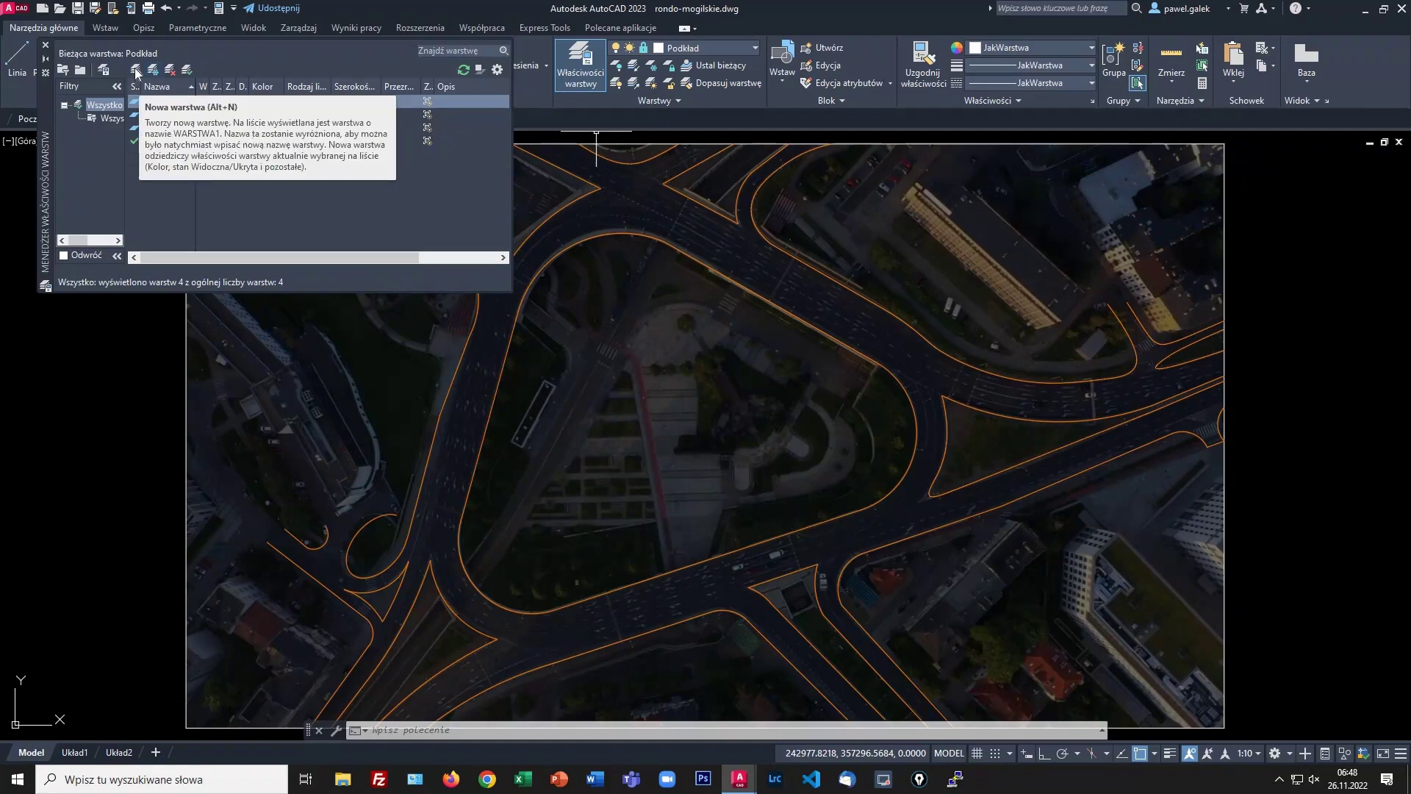
# Step: Create a new layer named obrys2
pyautogui.click(136, 72)
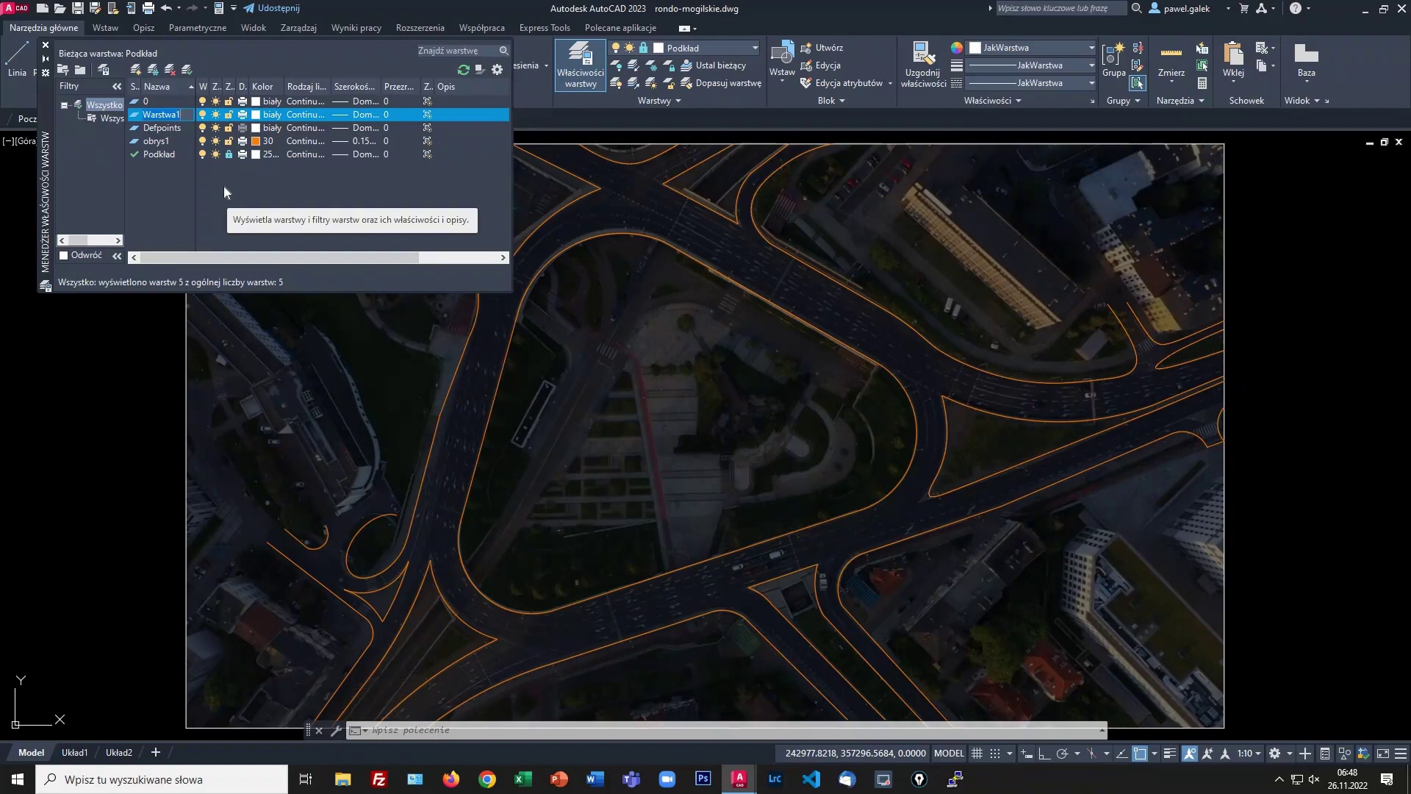
pyautogui.press('BackSpace')
pyautogui.write('obrys2')
pyautogui.press('Return')
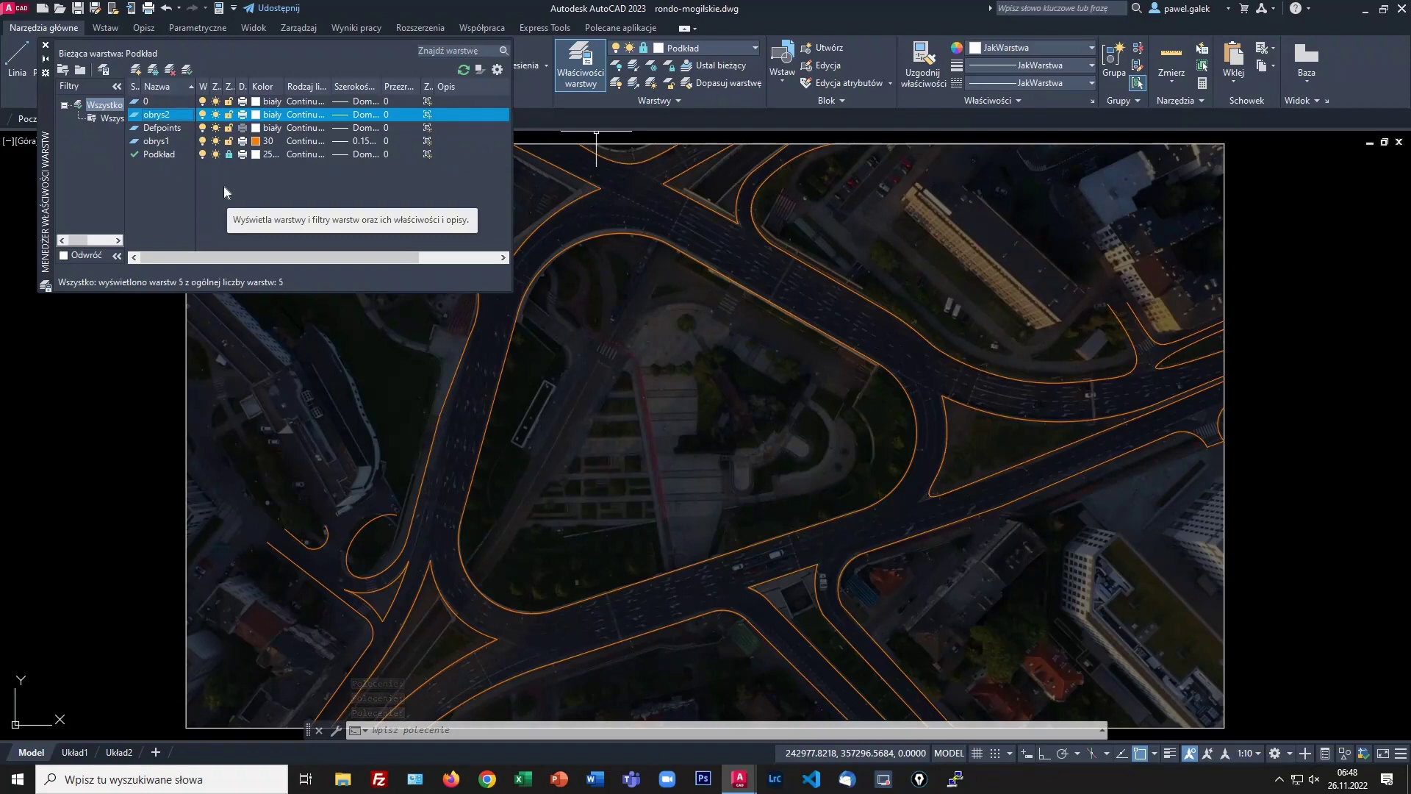
# Step: Give obrys2 colour index 90, lock obrys1, and close the layer manager
pyautogui.click(257, 113)
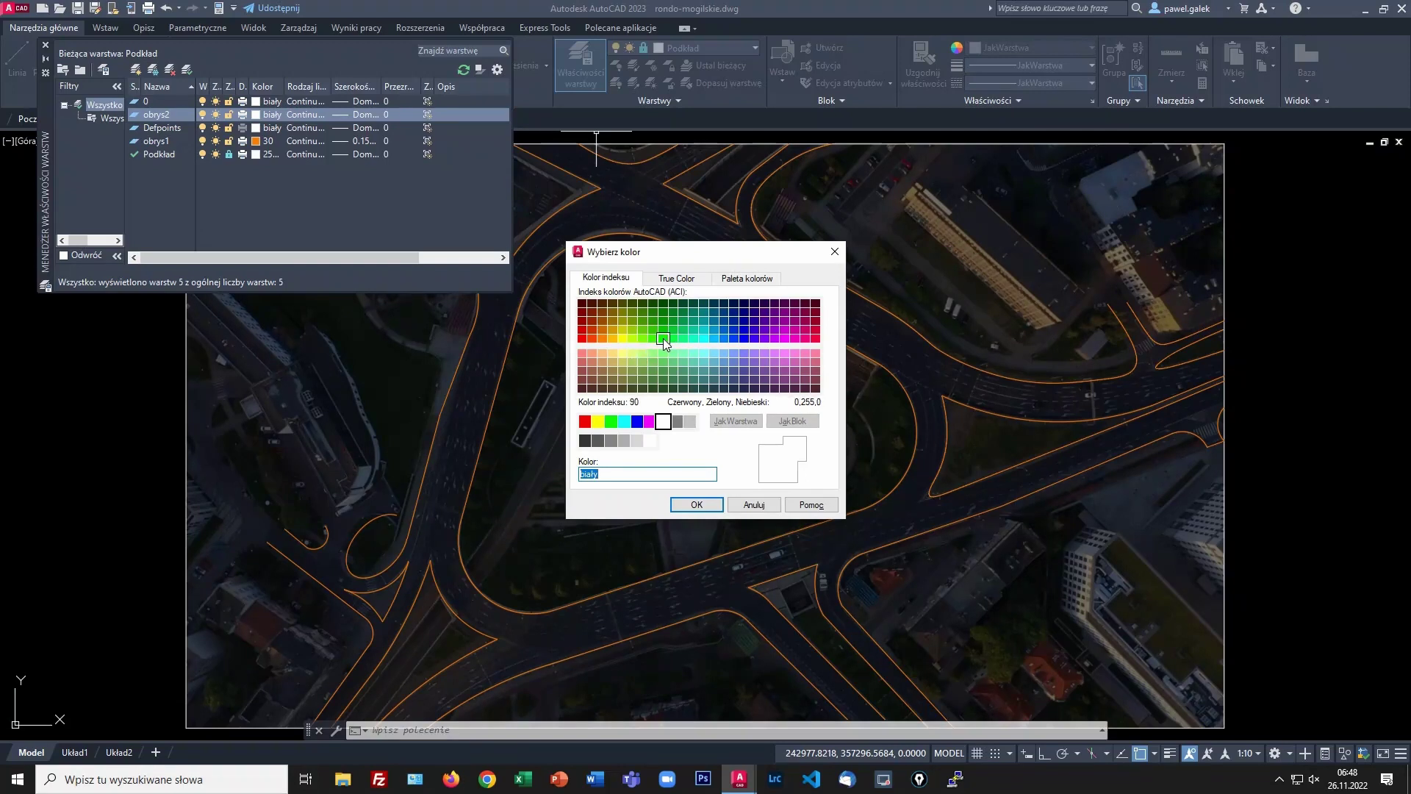
pyautogui.click(663, 338)
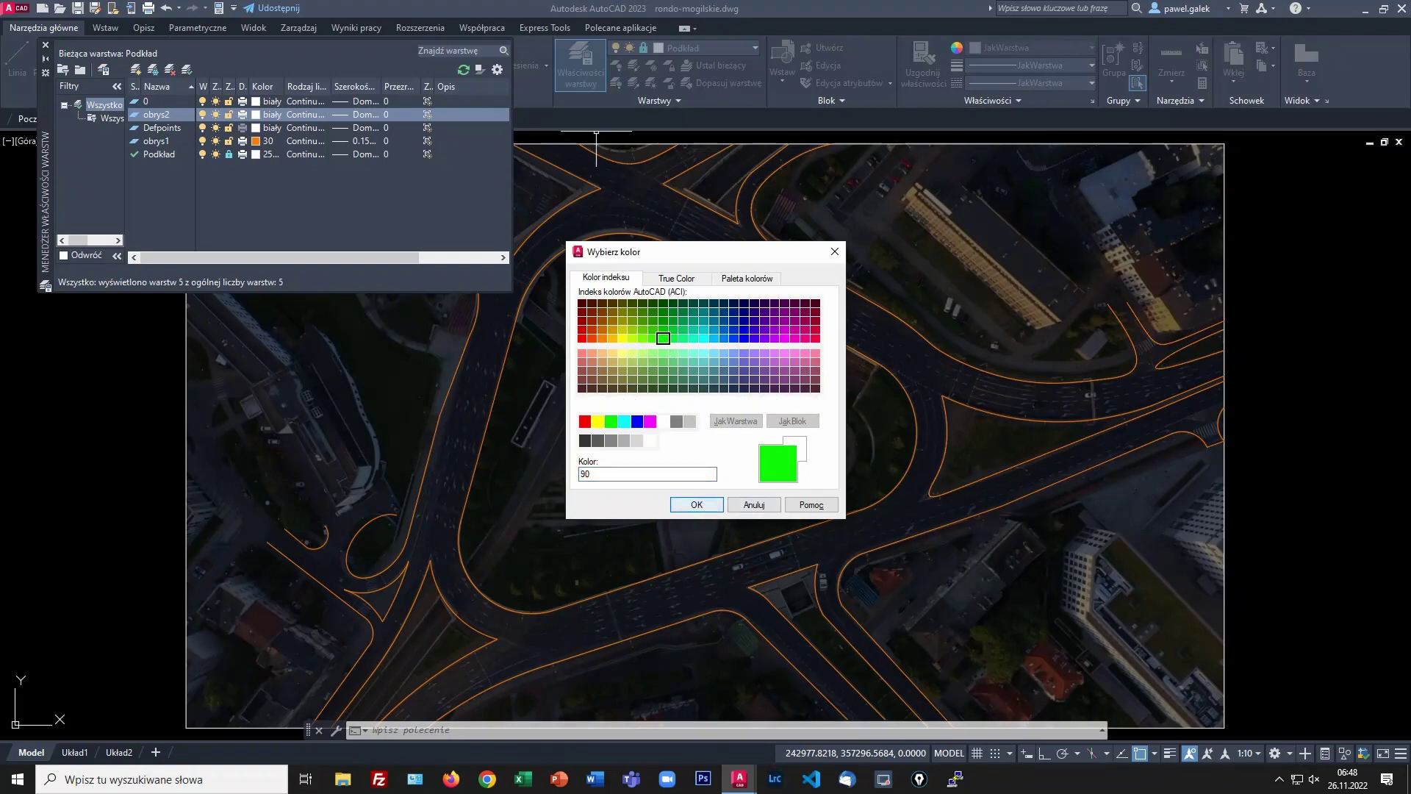
pyautogui.click(697, 505)
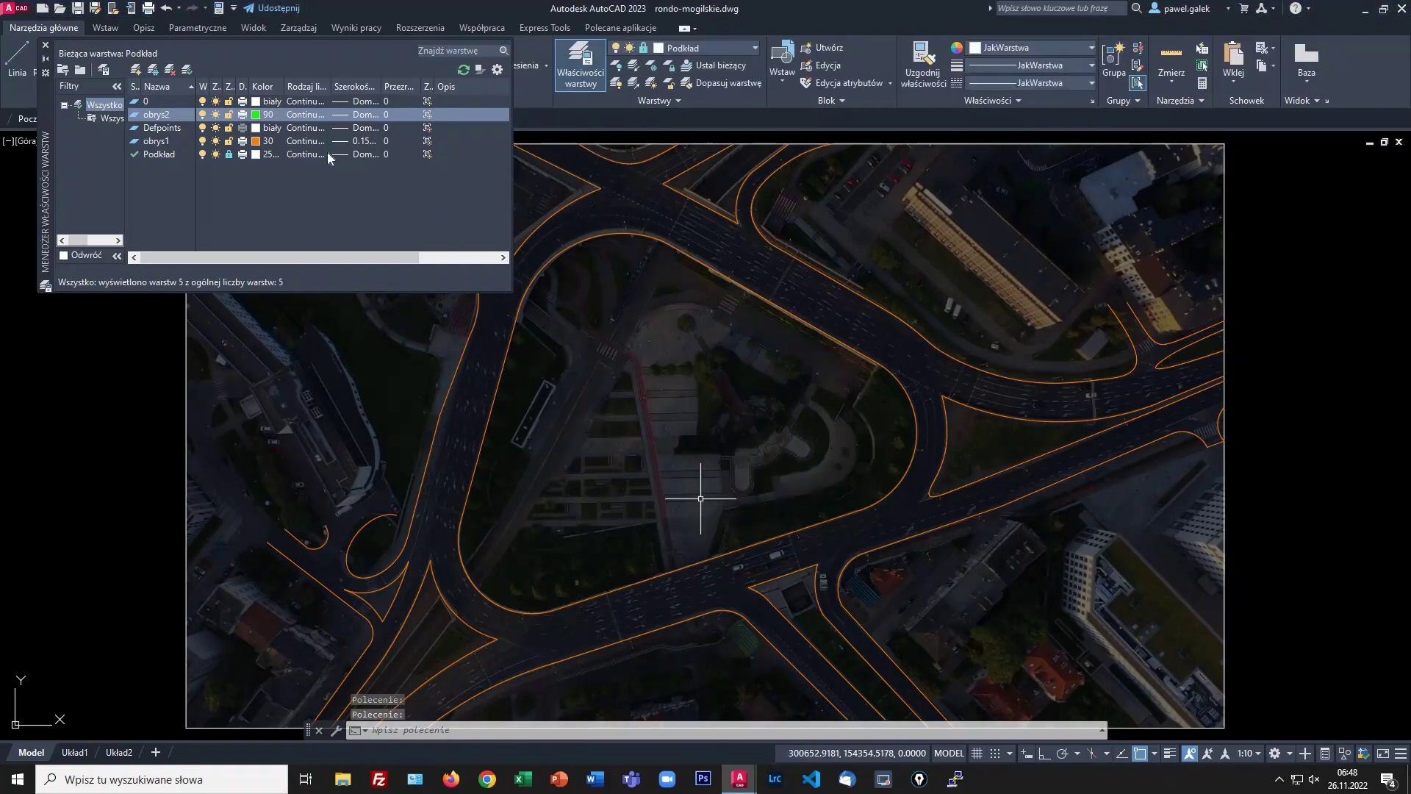
pyautogui.click(229, 141)
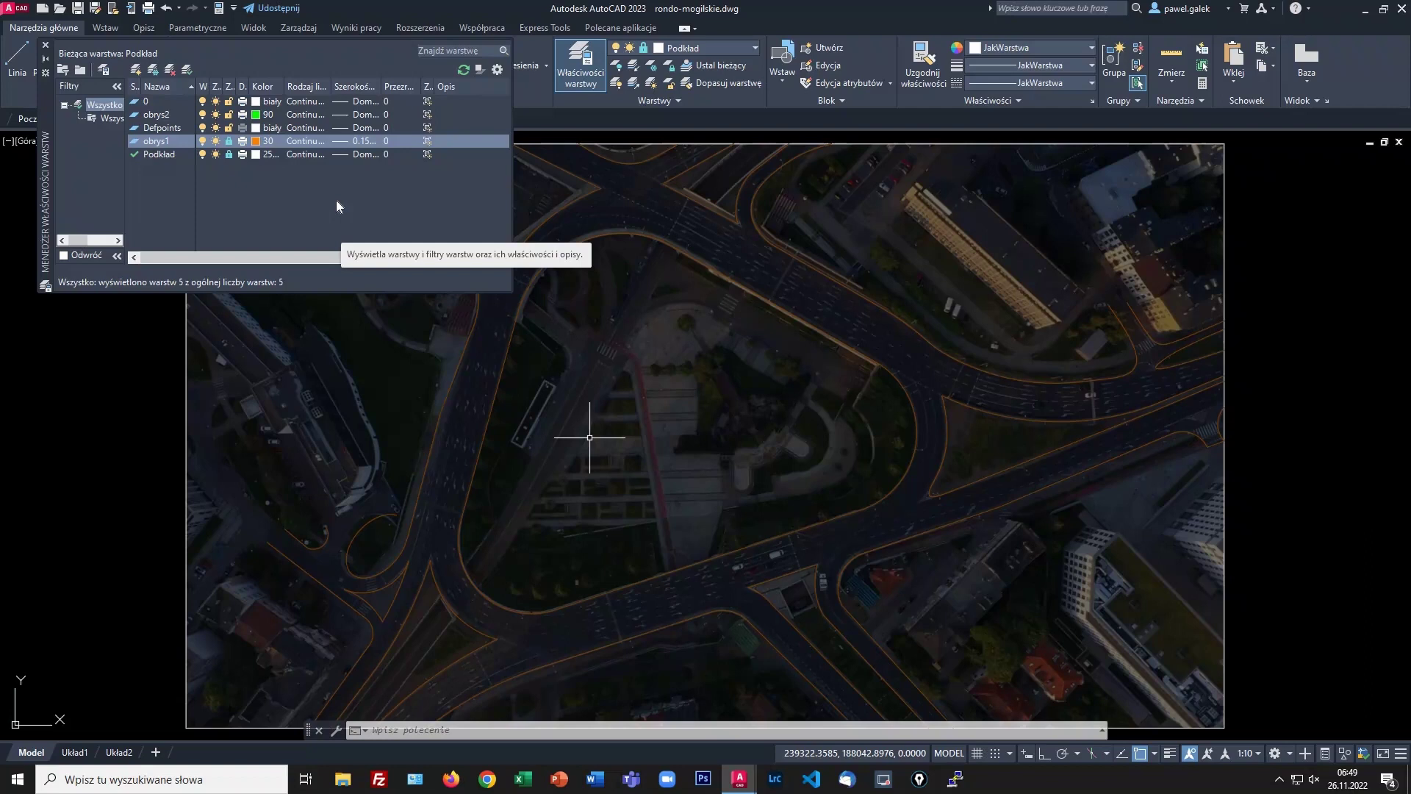
pyautogui.click(45, 46)
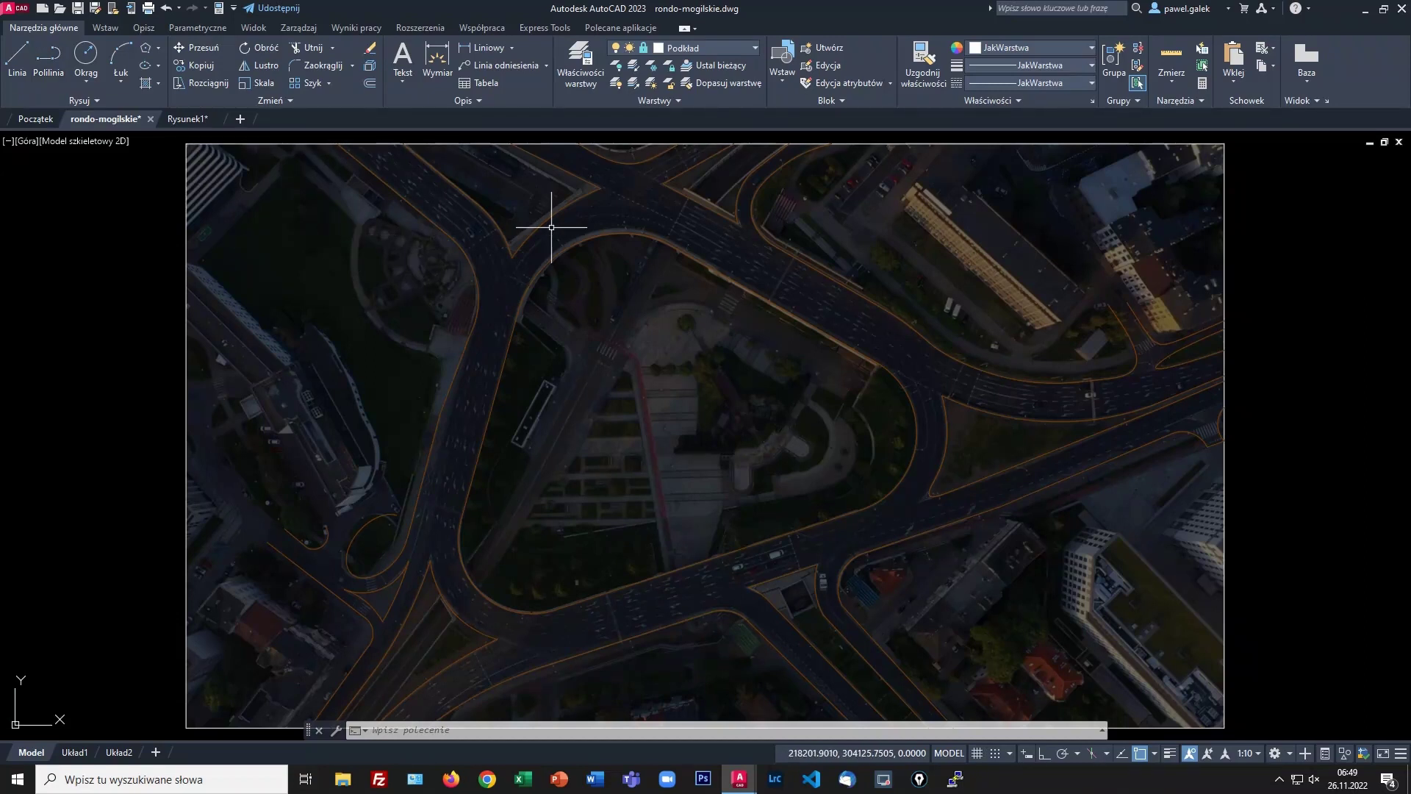
# Step: Choose obrys2 from the Layers panel dropdown to make it current
pyautogui.click(753, 48)
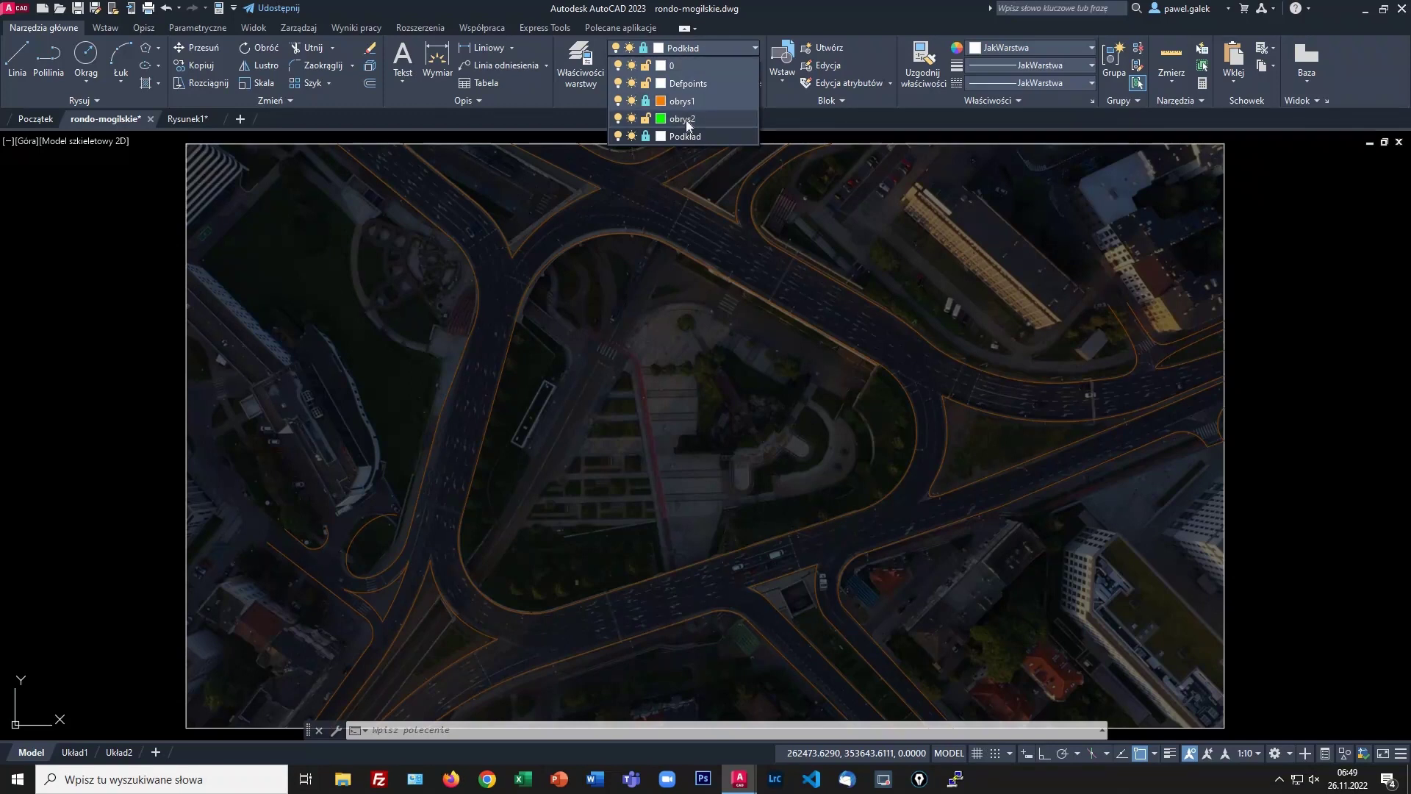
pyautogui.click(686, 119)
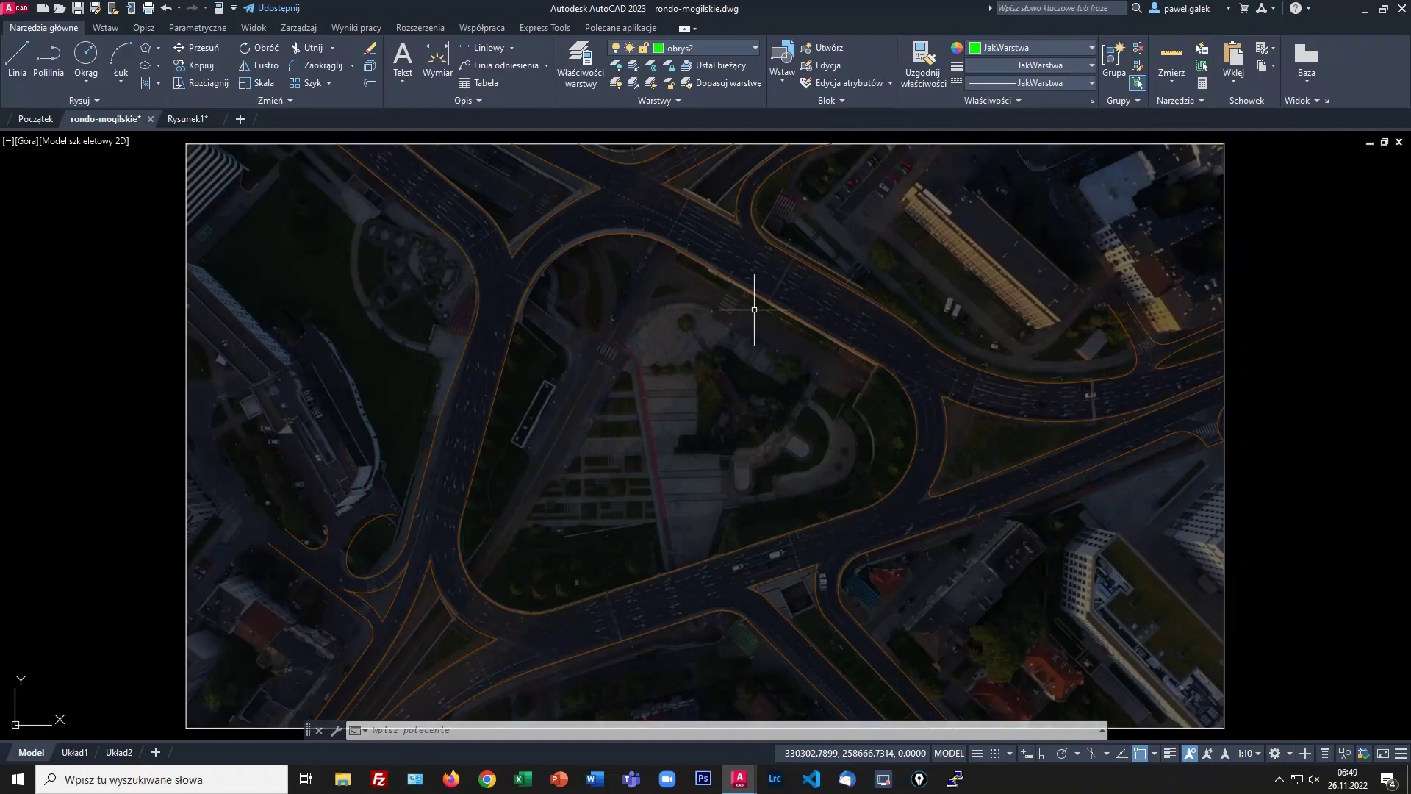
# Step: Trace a green line along the central island's north-east road edge
pyautogui.scroll(2, 691, 360)
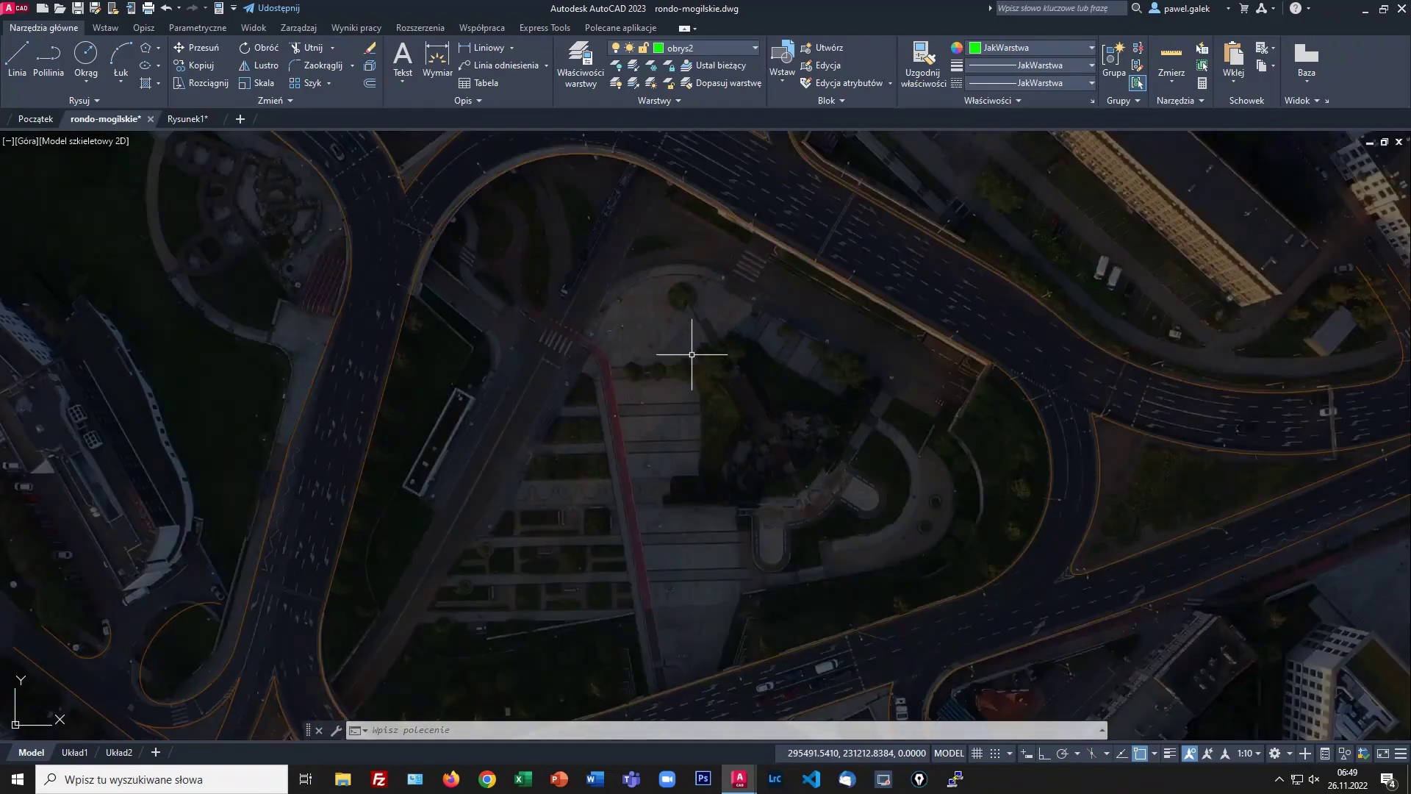
pyautogui.scroll(4, 687, 352)
pyautogui.moveTo(577, 271); pyautogui.dragTo(549, 338, button='middle')
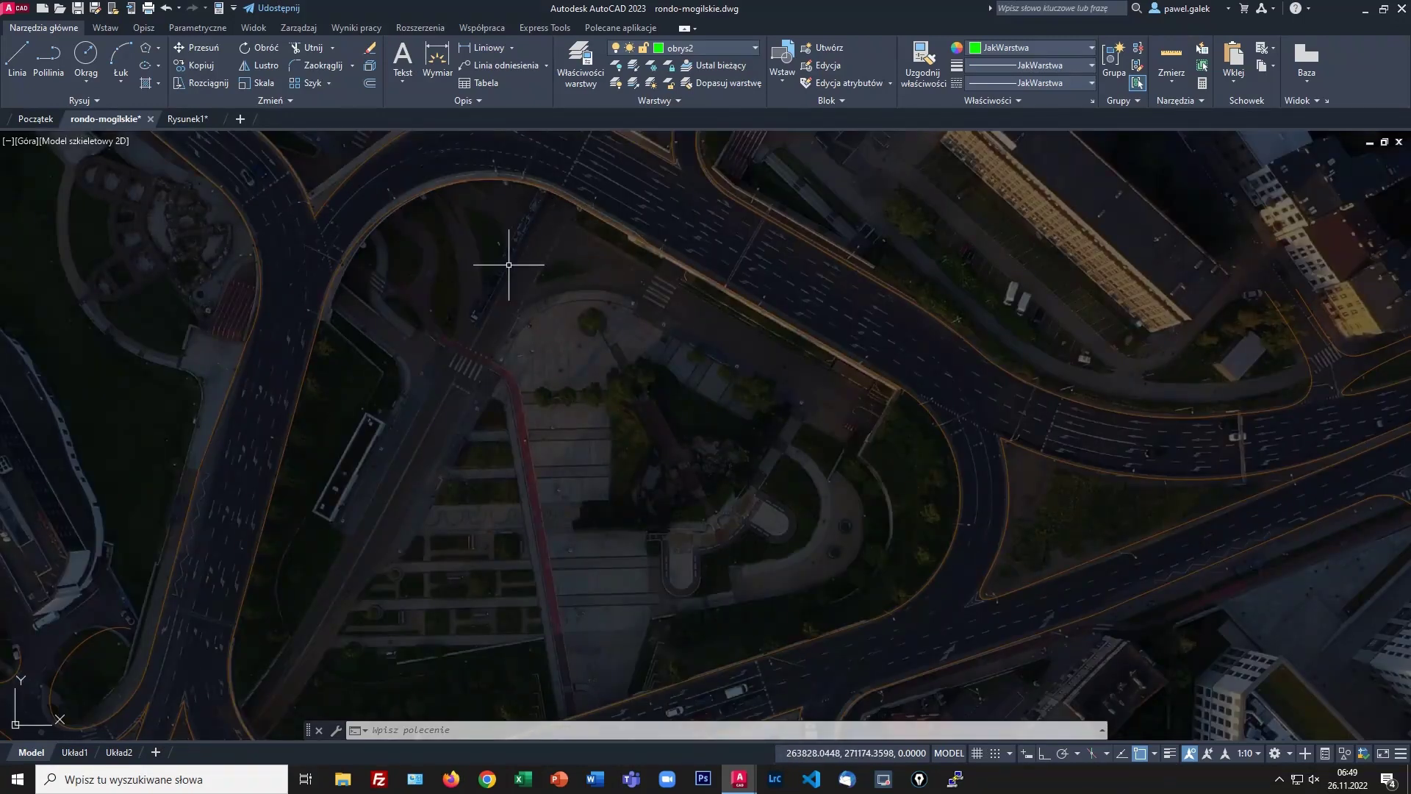
pyautogui.write('l')
pyautogui.press('Return')
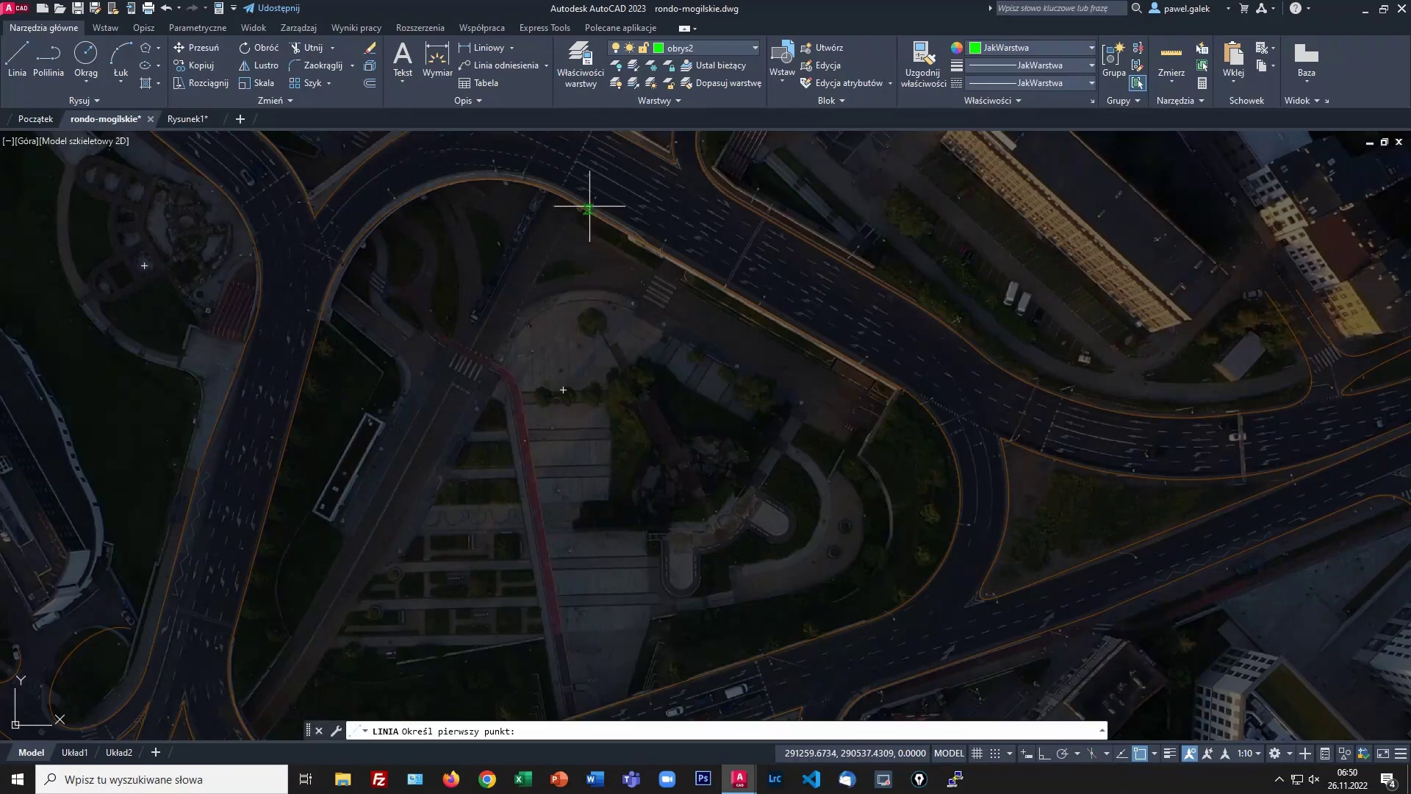
pyautogui.click(589, 209)
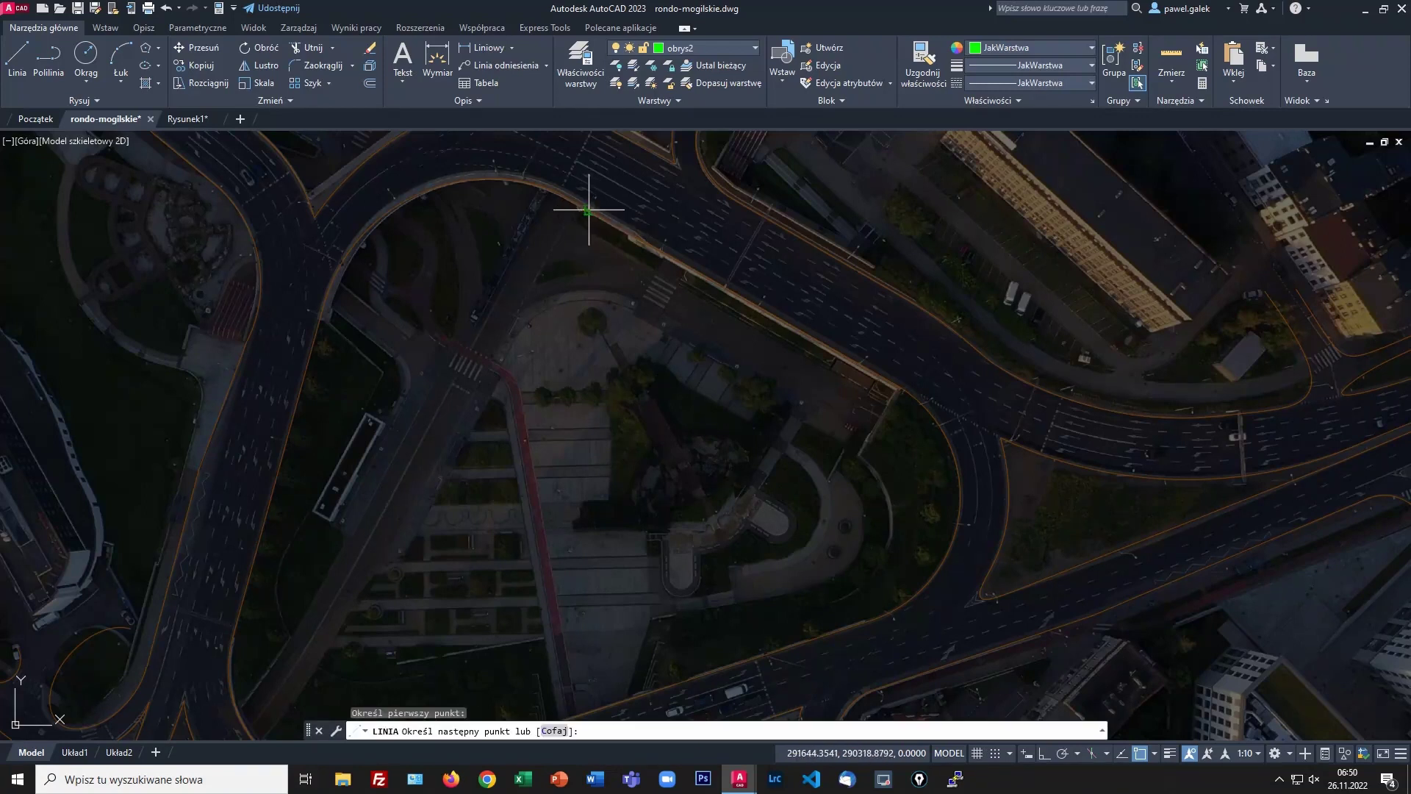
pyautogui.click(894, 383)
pyautogui.press('Return')
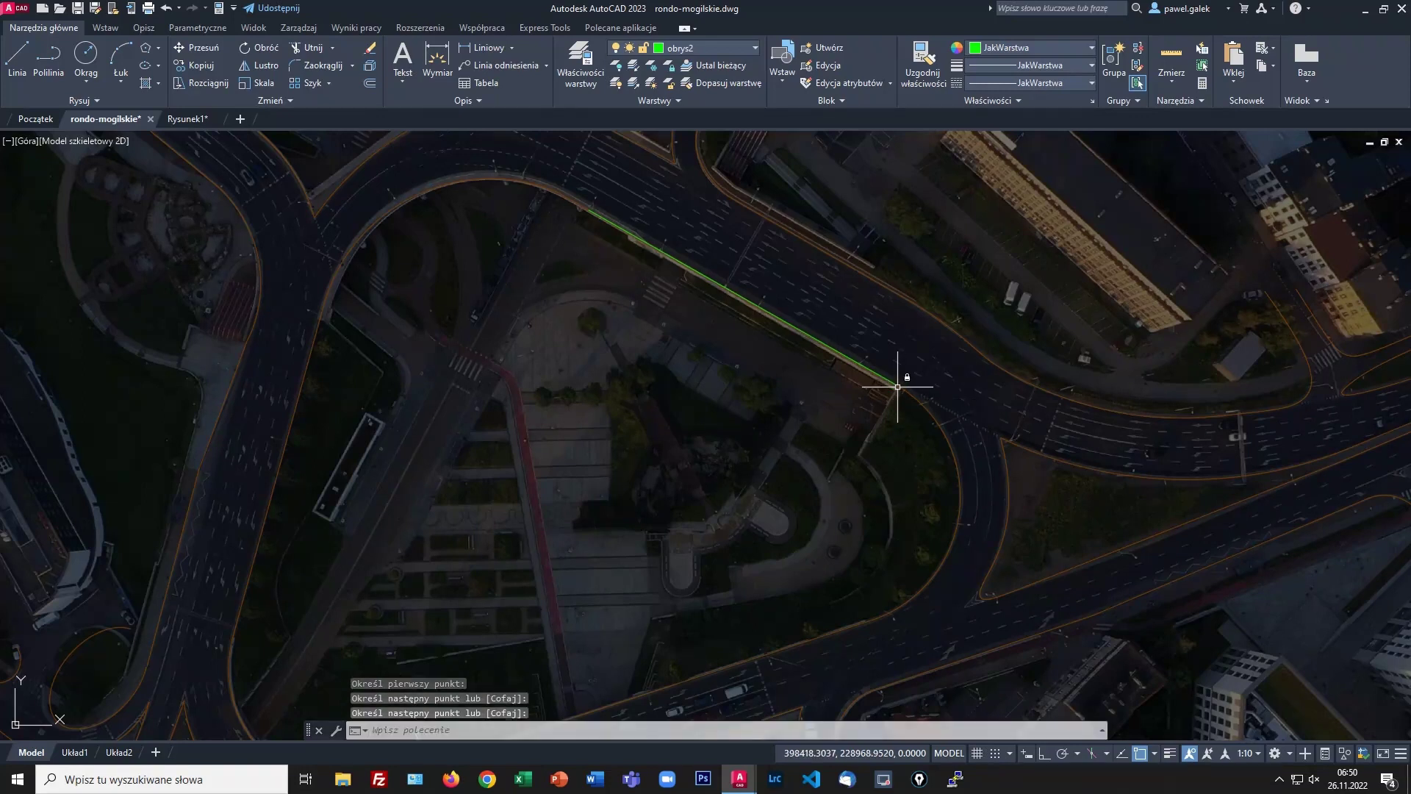
# Step: Trace a second line down the island's west road edge
pyautogui.moveTo(536, 387)
pyautogui.mouseDown(button='middle')
pyautogui.moveTo(664, 331)
pyautogui.moveTo(706, 283)
pyautogui.mouseUp(button='middle')
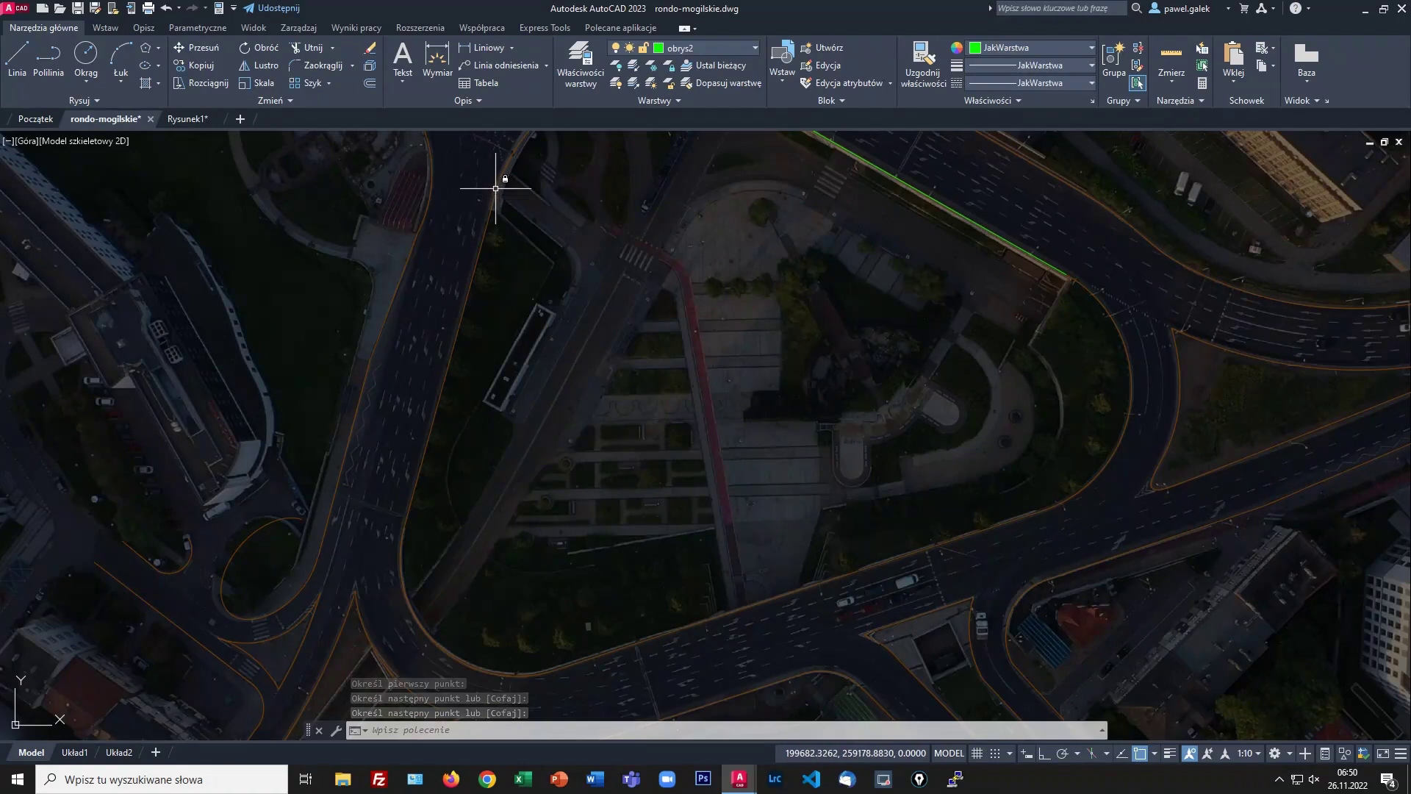
pyautogui.click(706, 48)
pyautogui.click(684, 81)
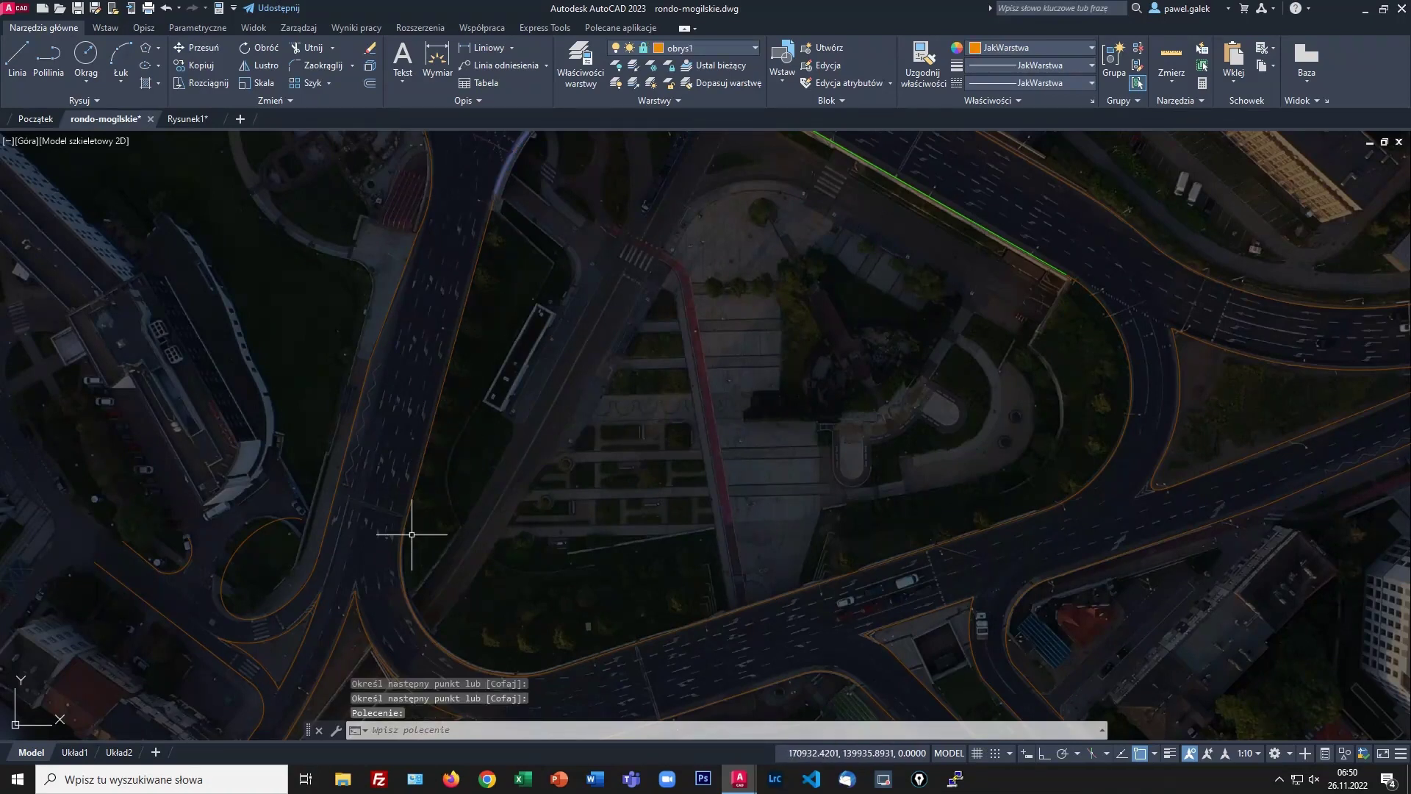
pyautogui.moveTo(405, 525)
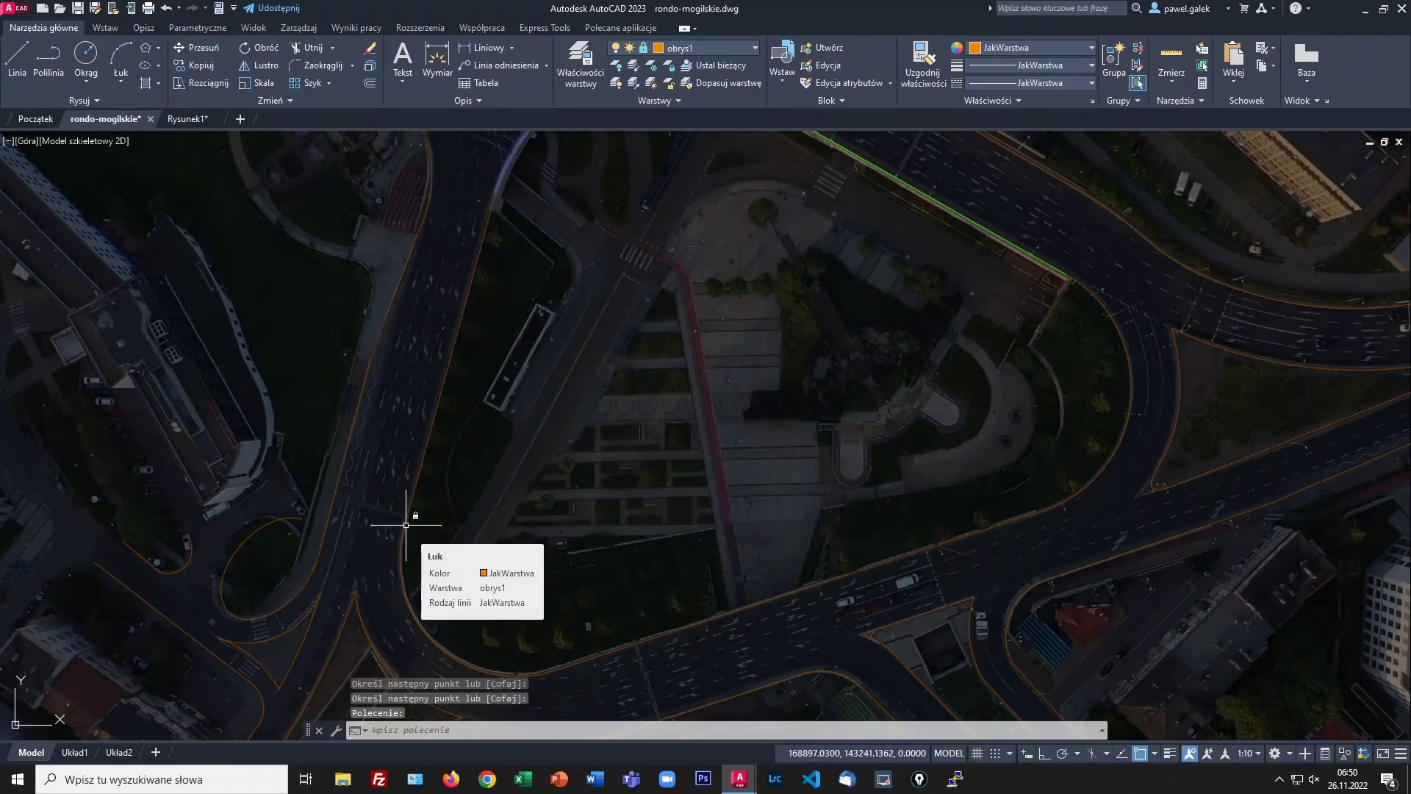
pyautogui.press('Escape')
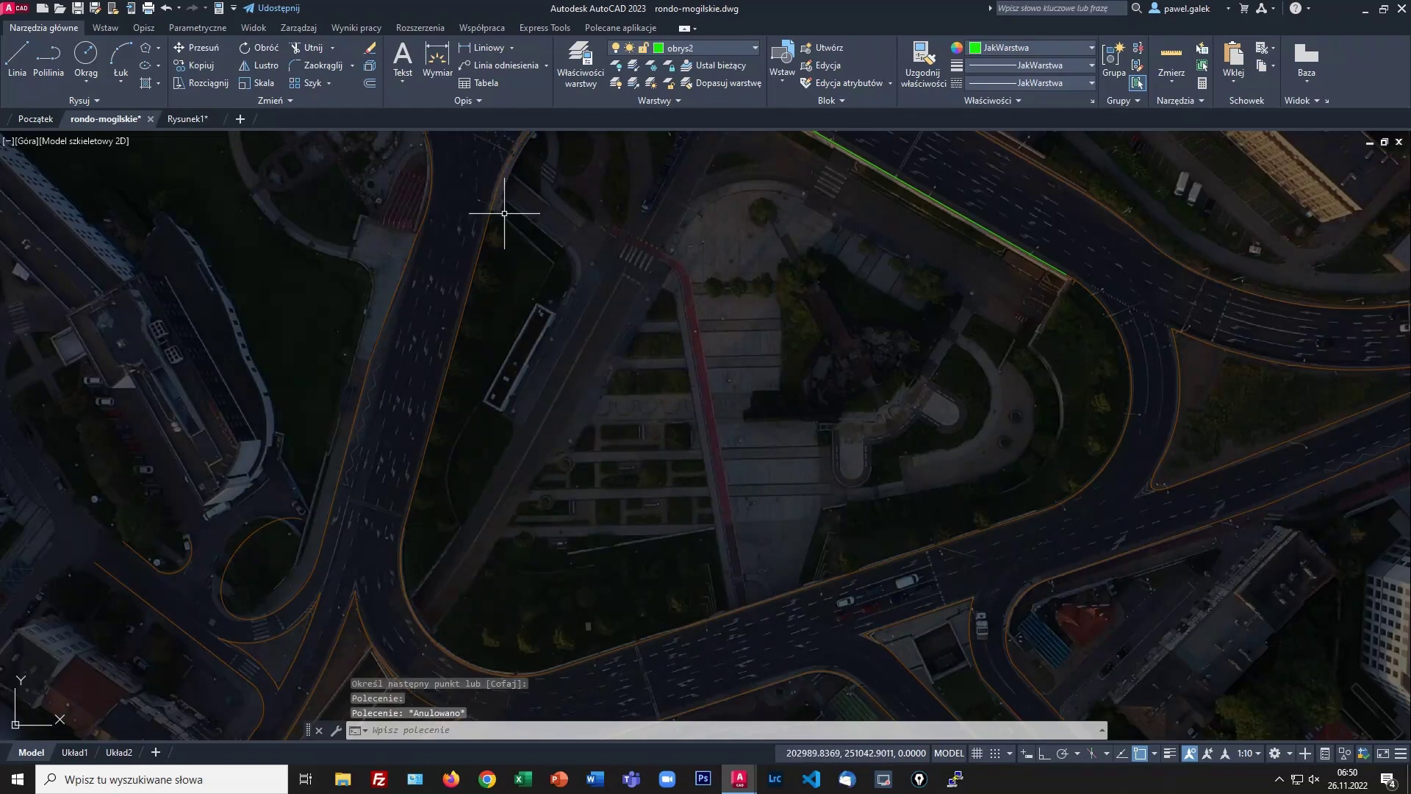
pyautogui.write('l')
pyautogui.press('Return')
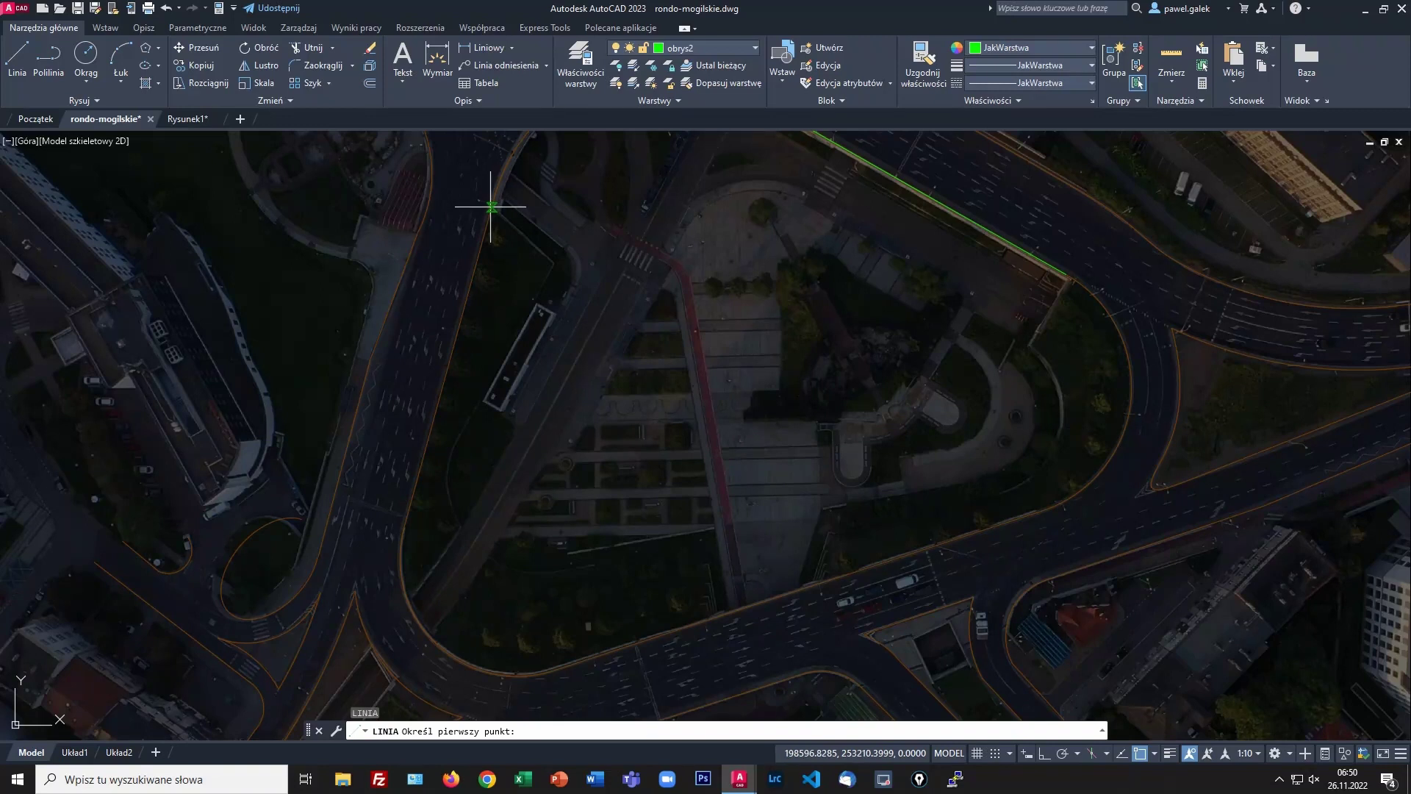
pyautogui.click(491, 208)
pyautogui.click(403, 527)
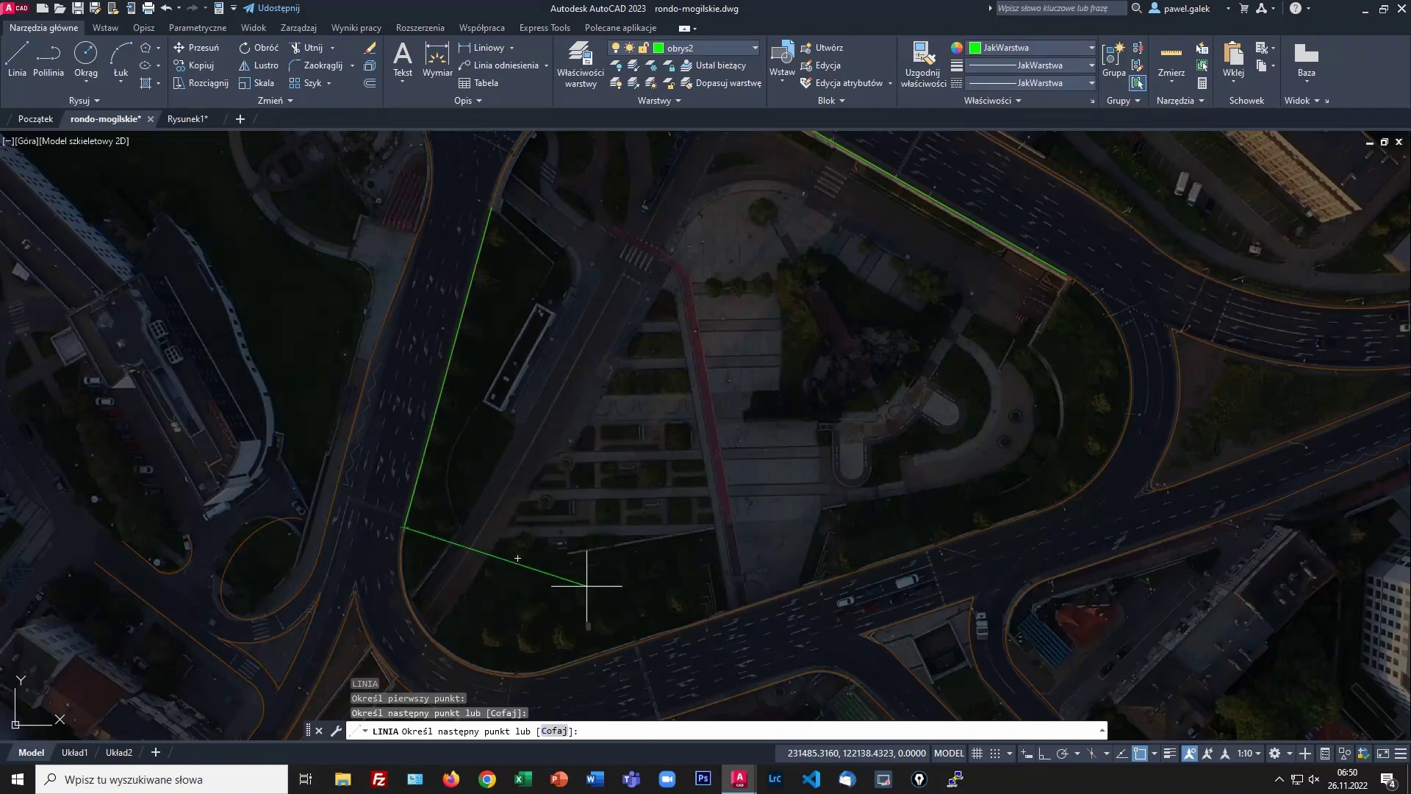
pyautogui.press('Return')
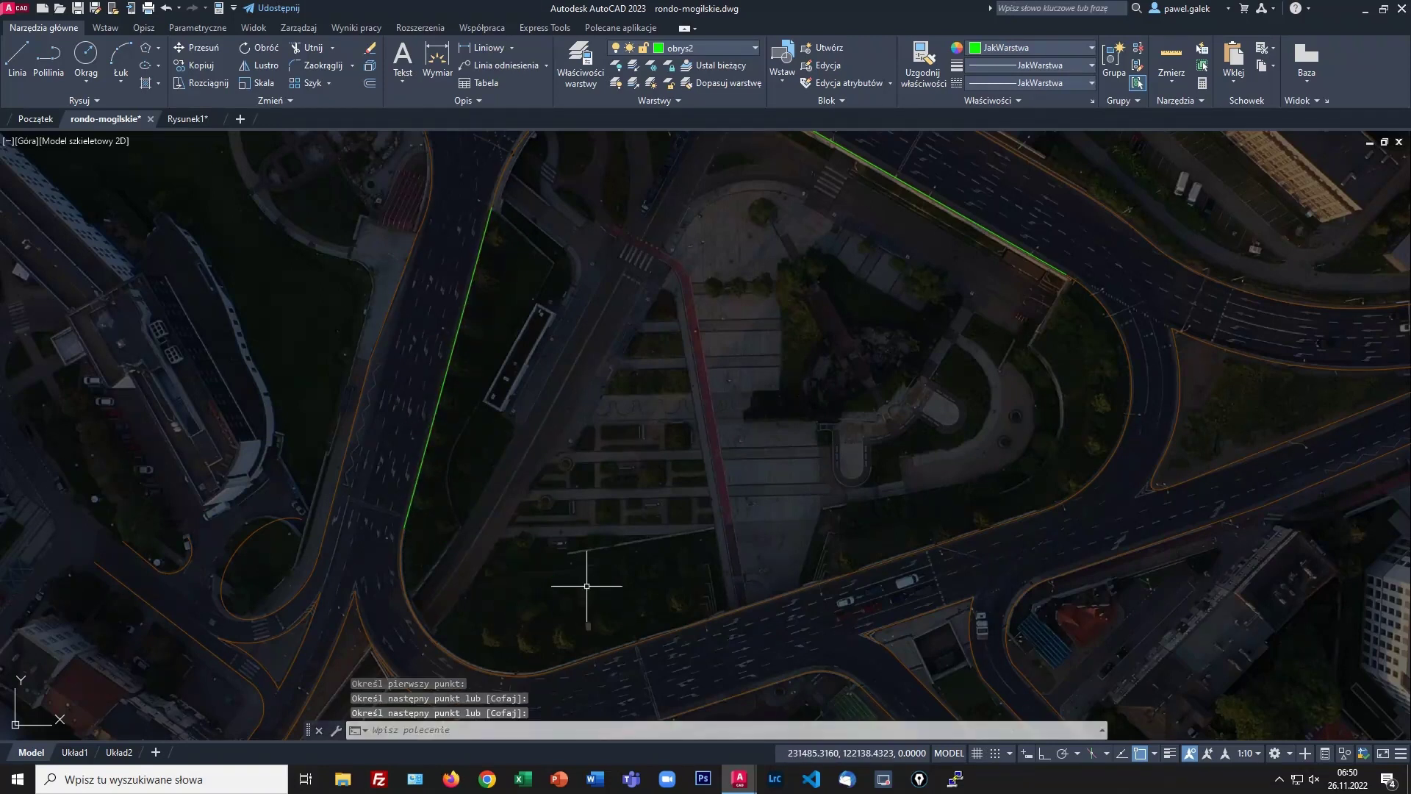
# Step: Trace a third line along the island's southern road edge
pyautogui.press('Return')
pyautogui.click(556, 667)
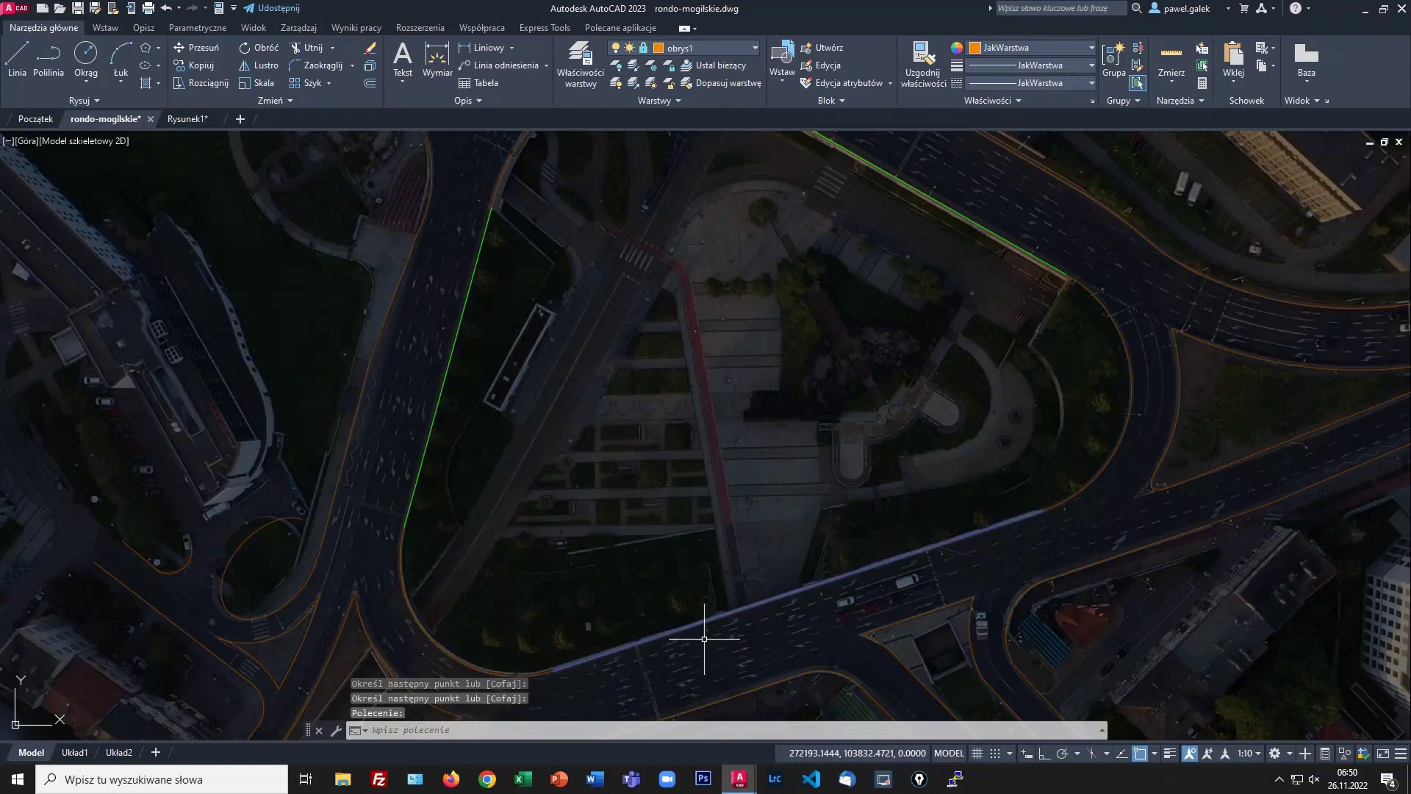
pyautogui.write('l')
pyautogui.press('Return')
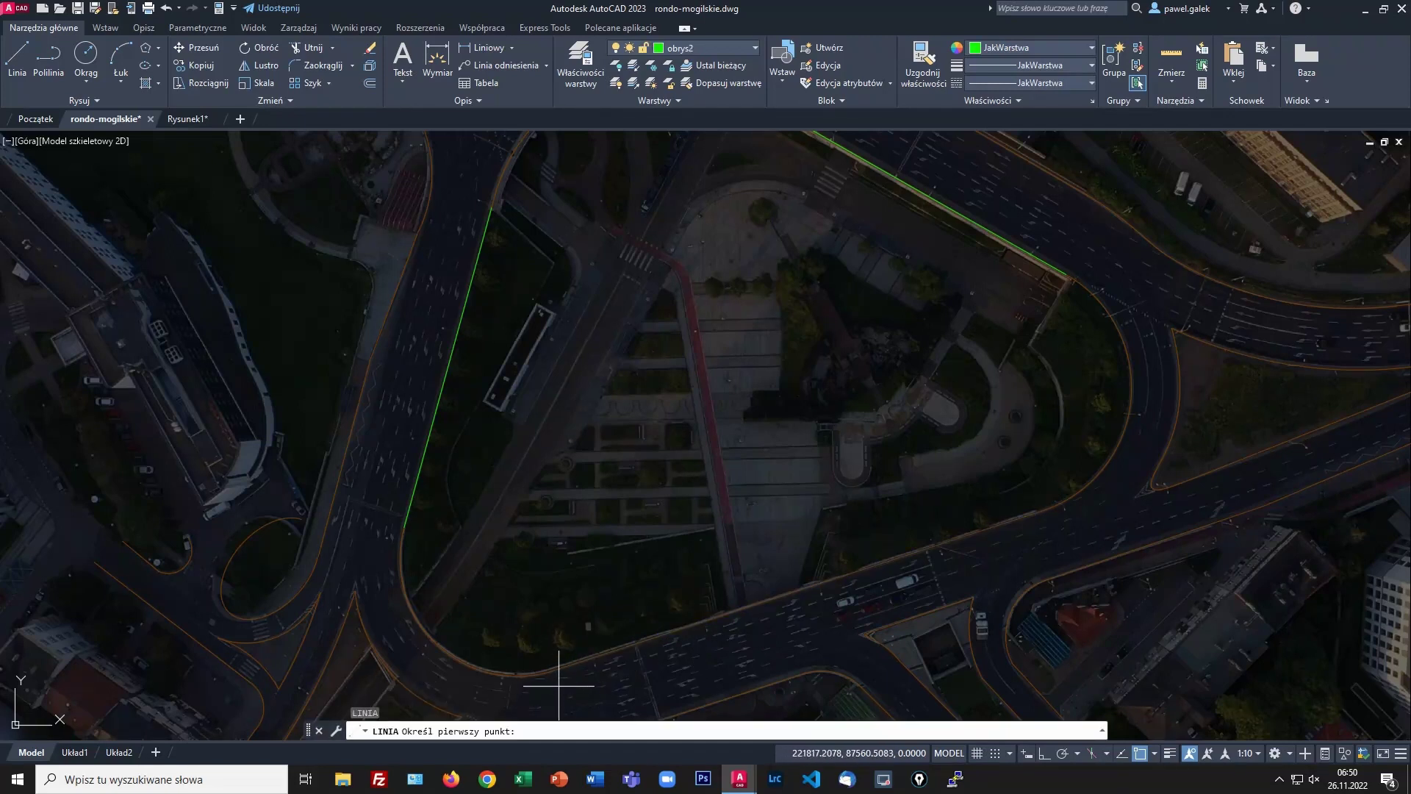
pyautogui.click(555, 670)
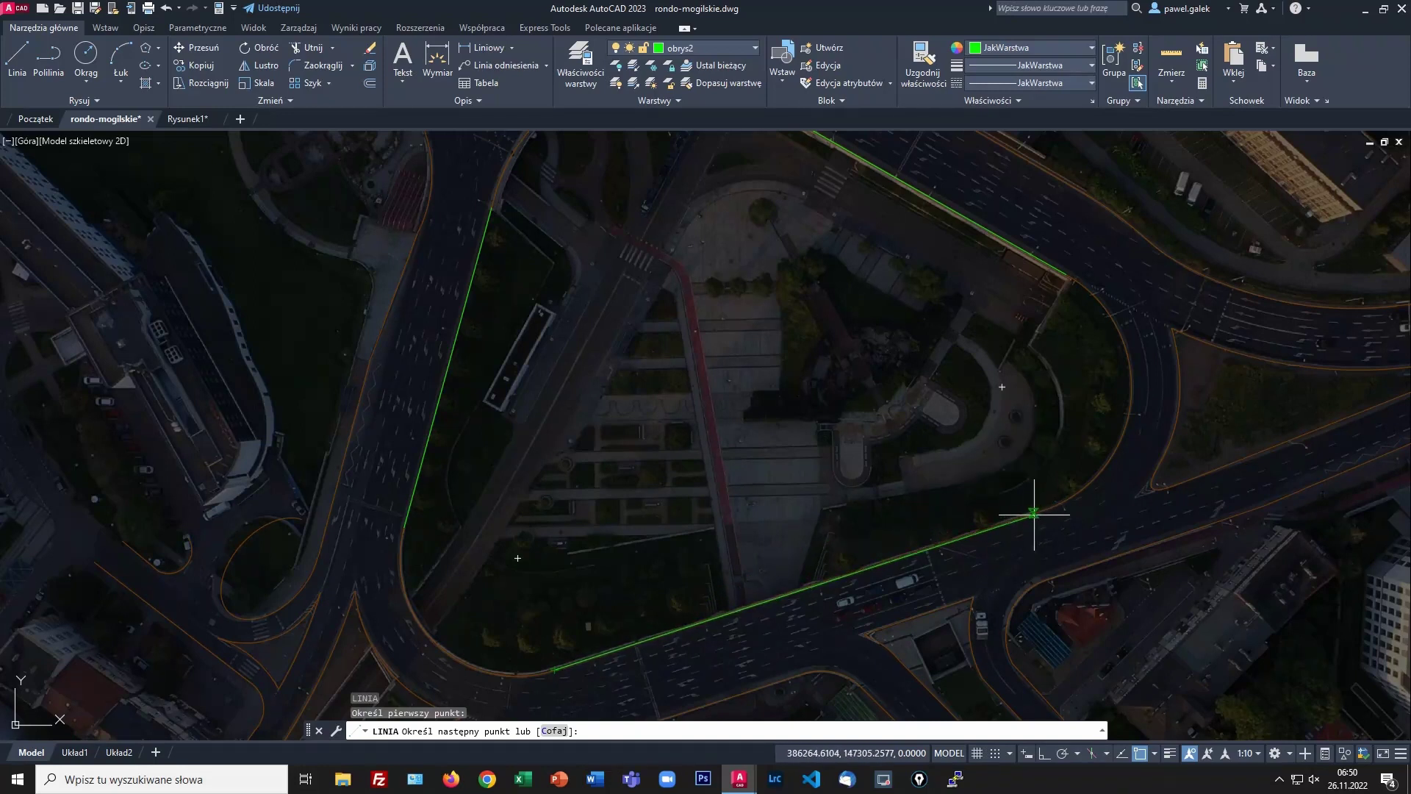
pyautogui.click(1033, 514)
pyautogui.press('Return')
pyautogui.moveTo(699, 308); pyautogui.dragTo(731, 425, button='middle')
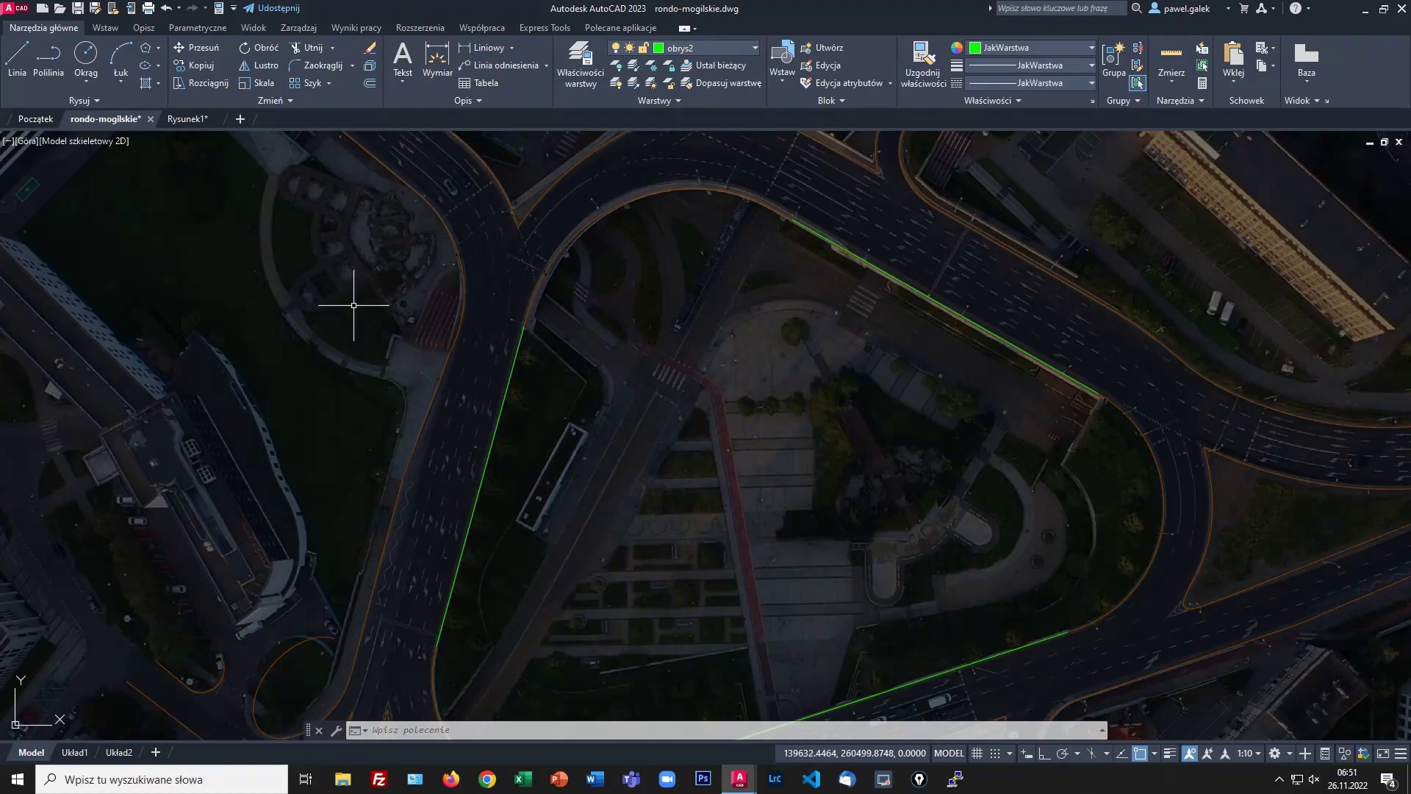
# Step: Join the west and north-east lines with a three-point arc around the island's tip
pyautogui.click(122, 67)
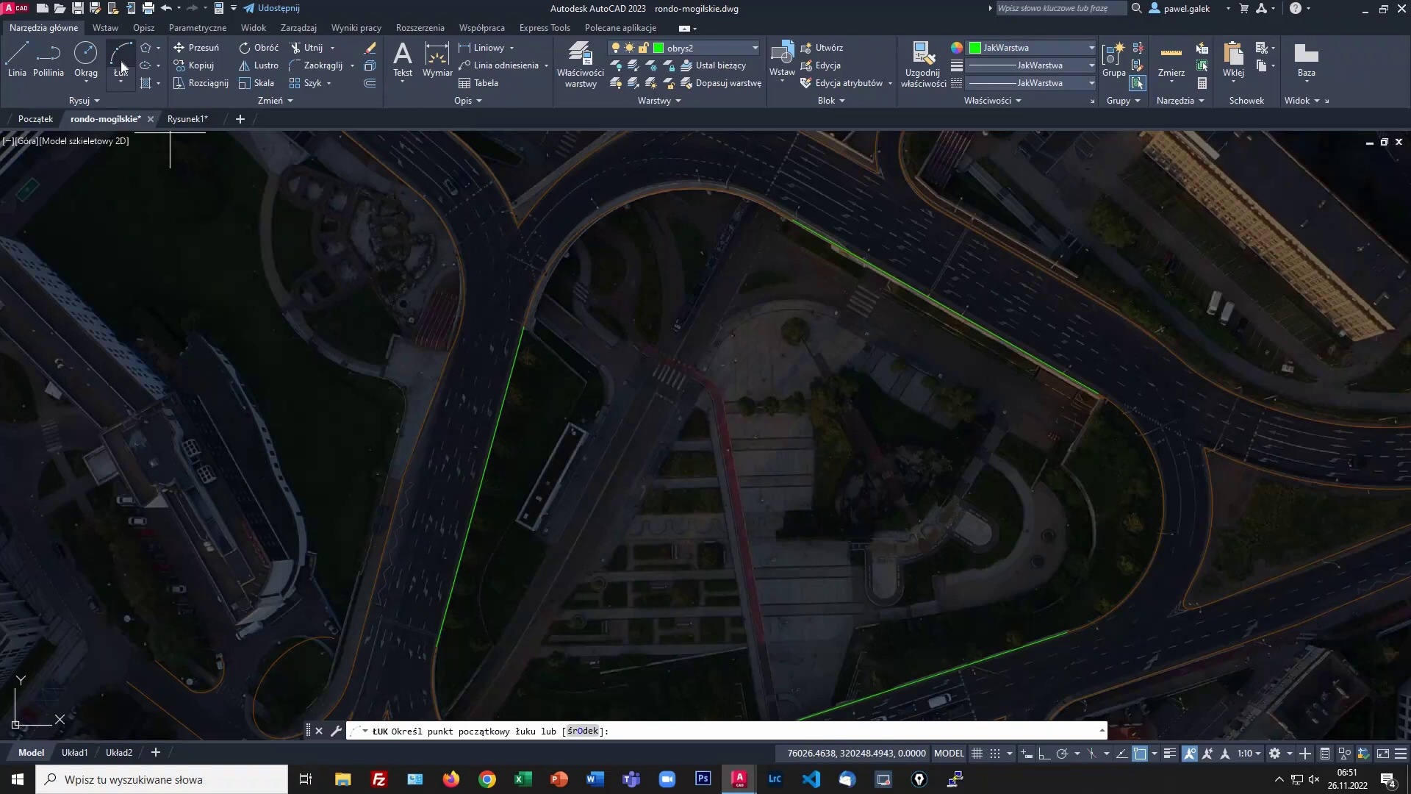
pyautogui.click(524, 326)
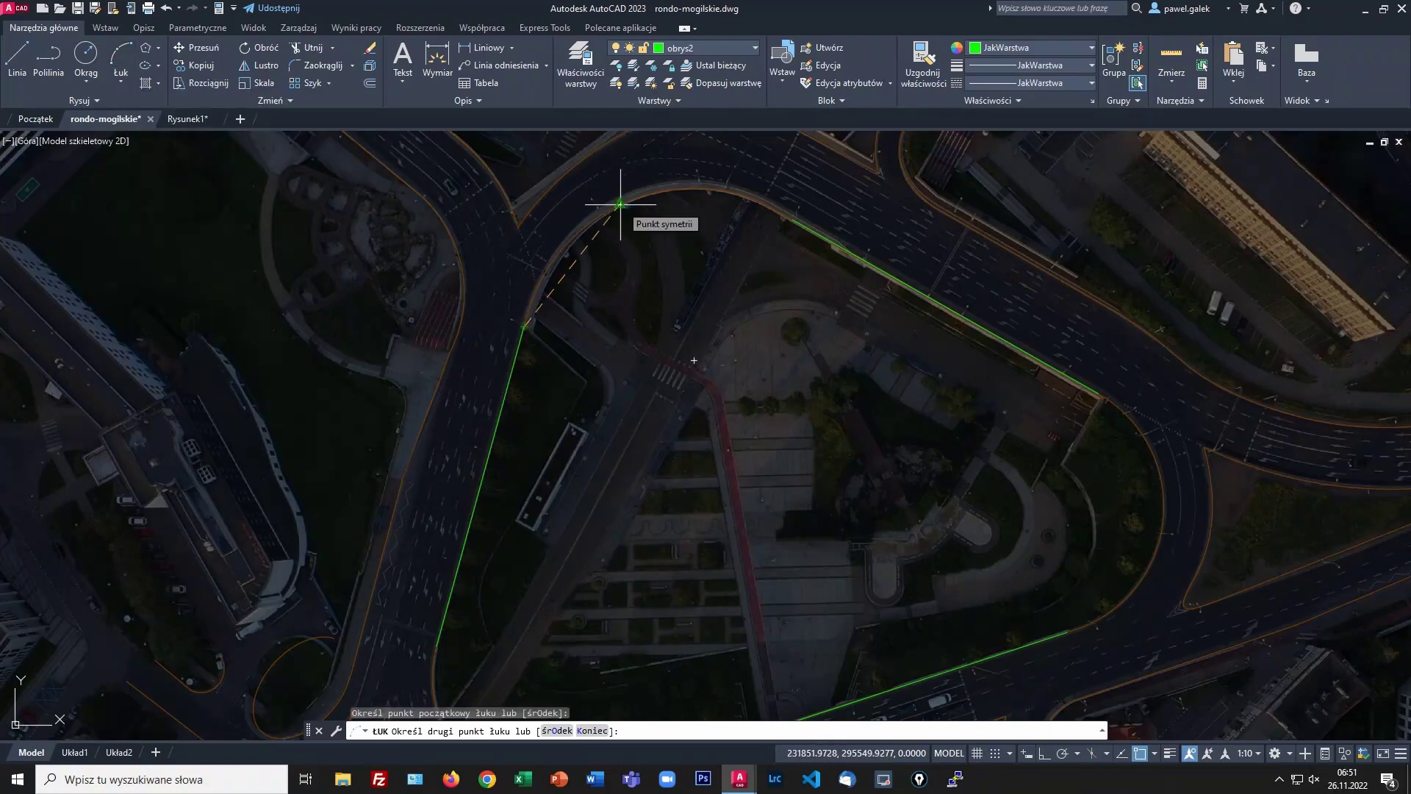
pyautogui.click(630, 204)
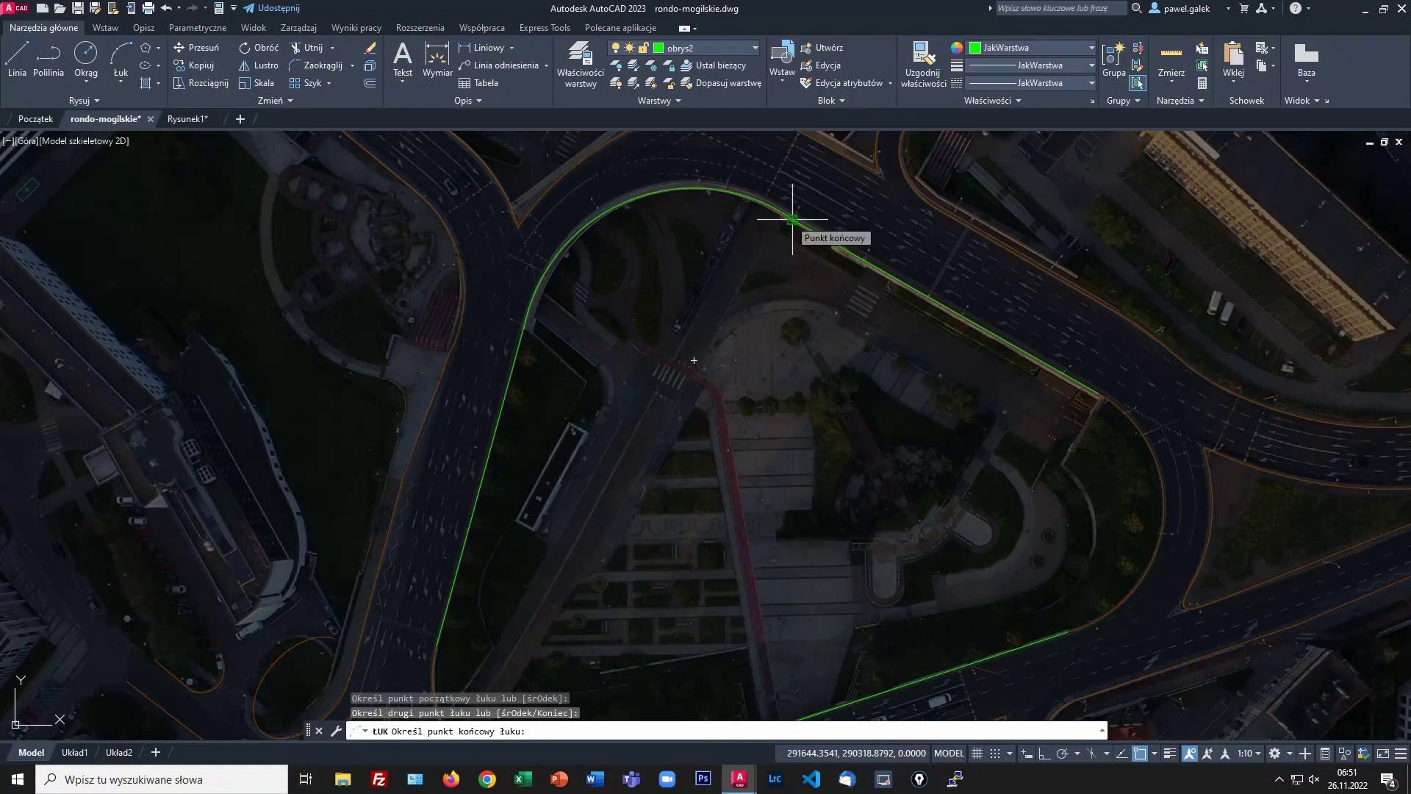
pyautogui.click(792, 219)
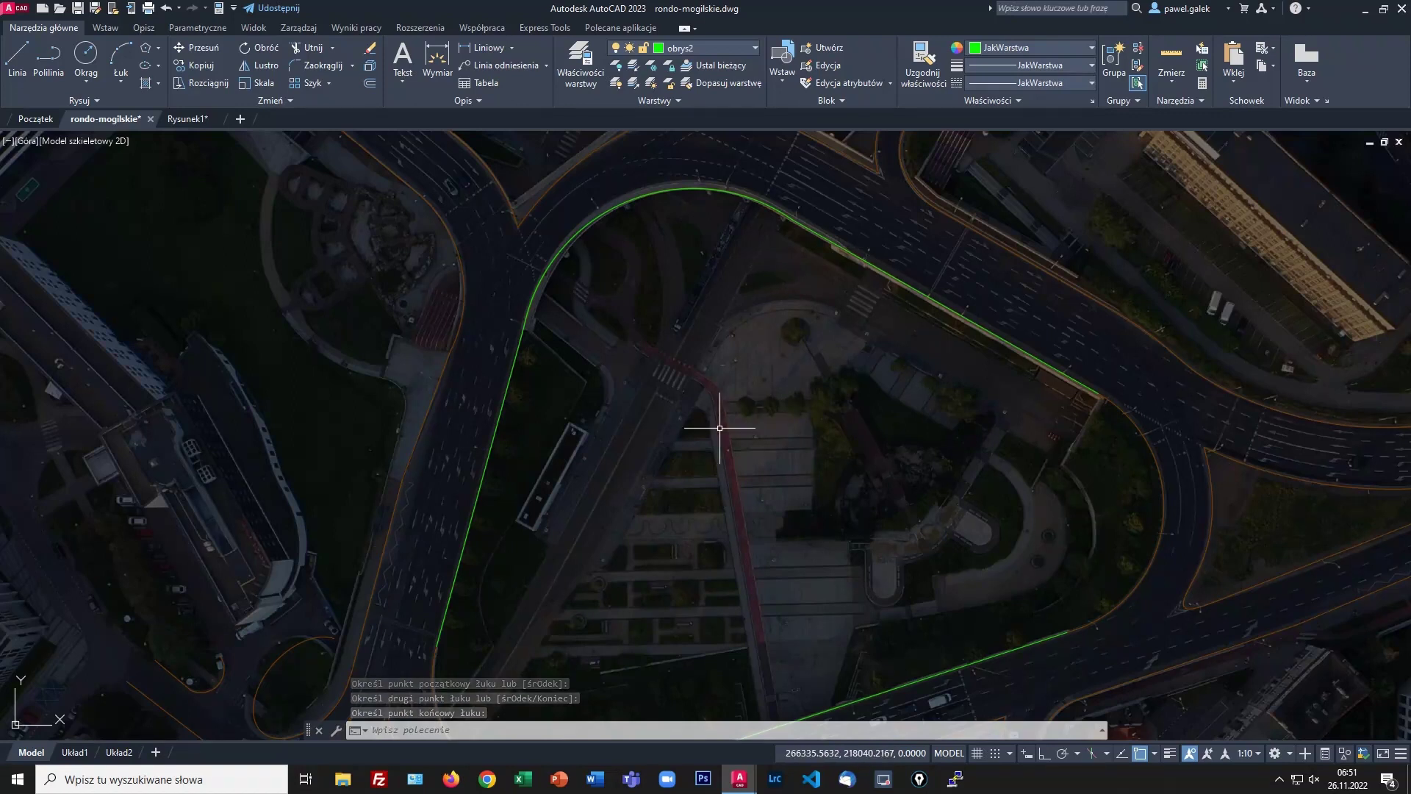
pyautogui.scroll(-2, 784, 285)
pyautogui.scroll(3, 853, 463)
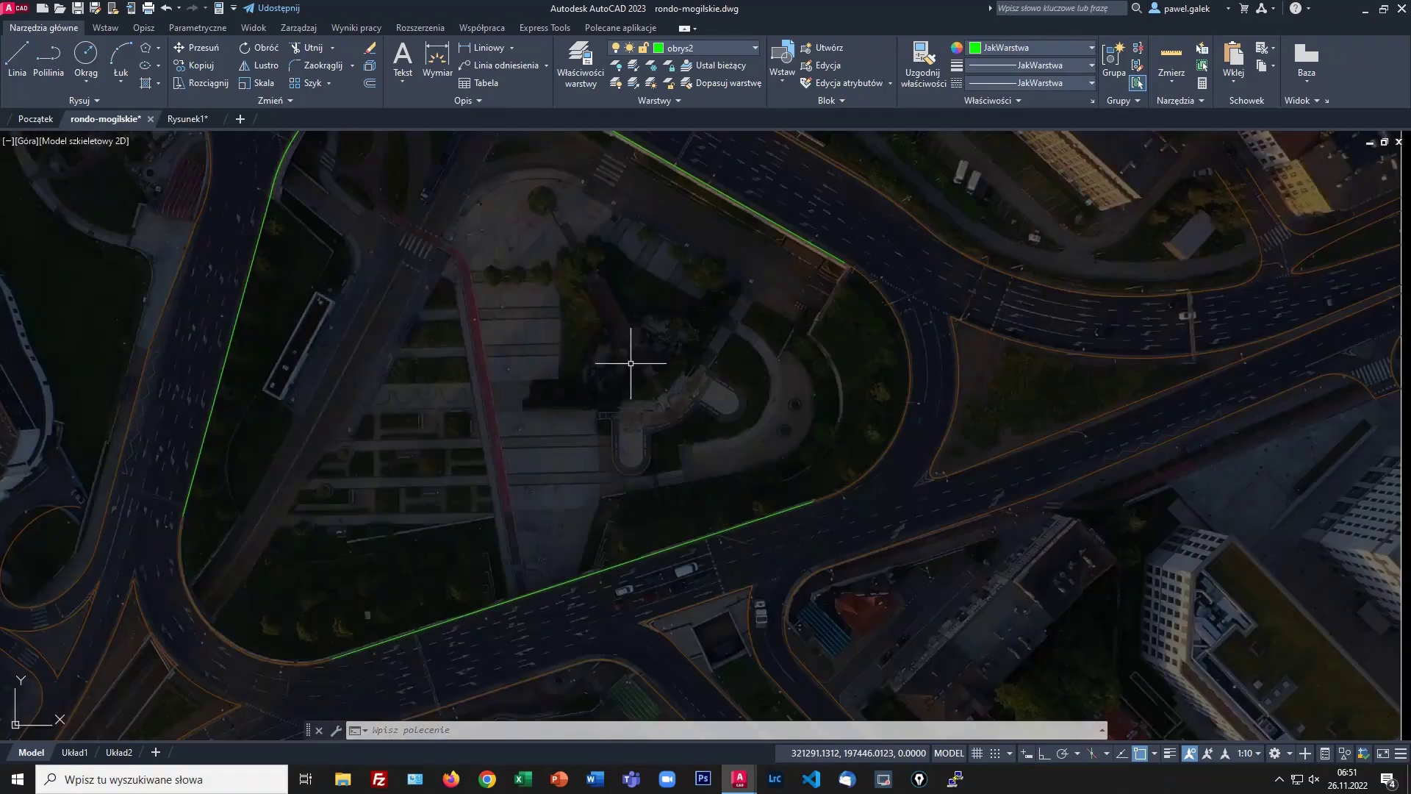
# Step: Add three-point arcs rounding the island's right and lower-left corners between the traced edges
pyautogui.click(121, 52)
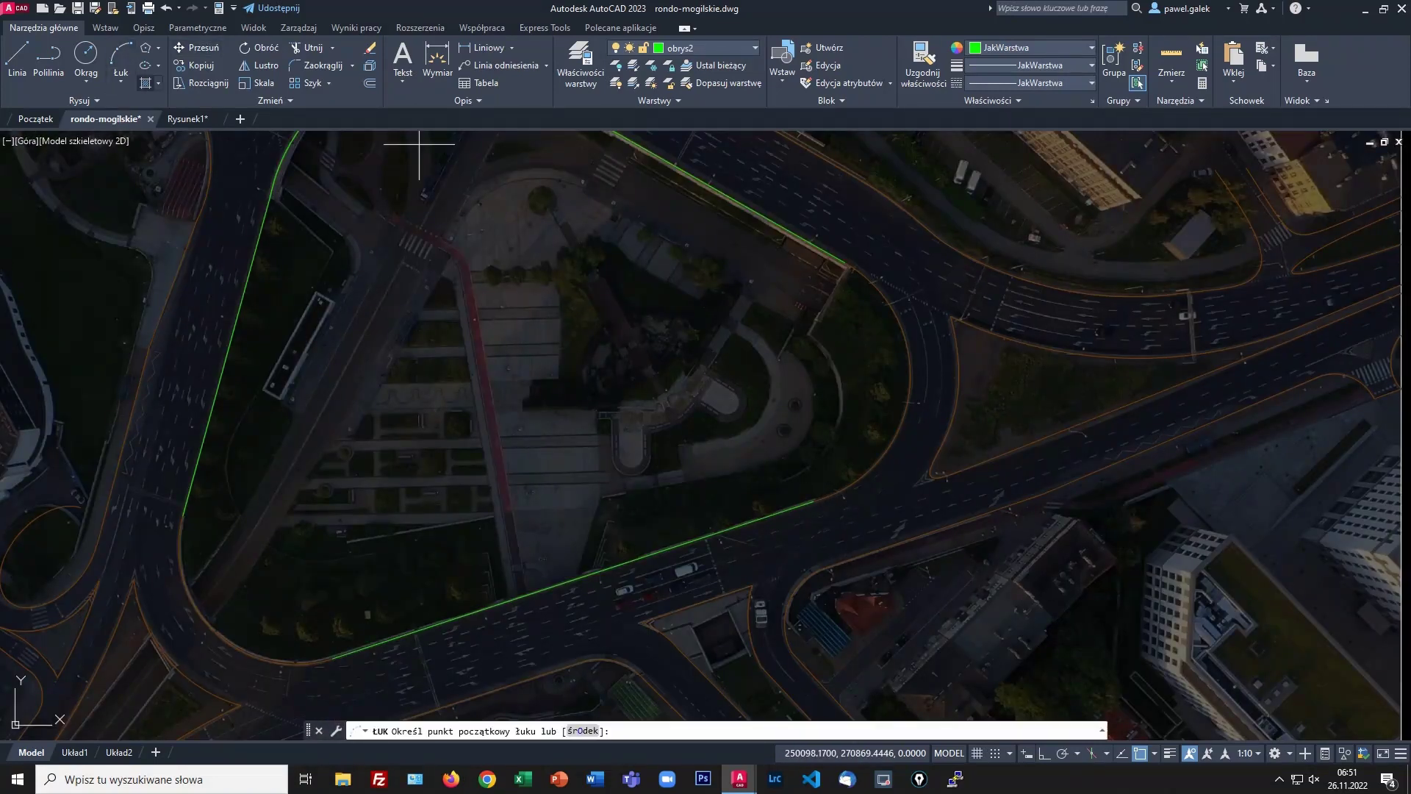
pyautogui.click(814, 501)
pyautogui.click(909, 403)
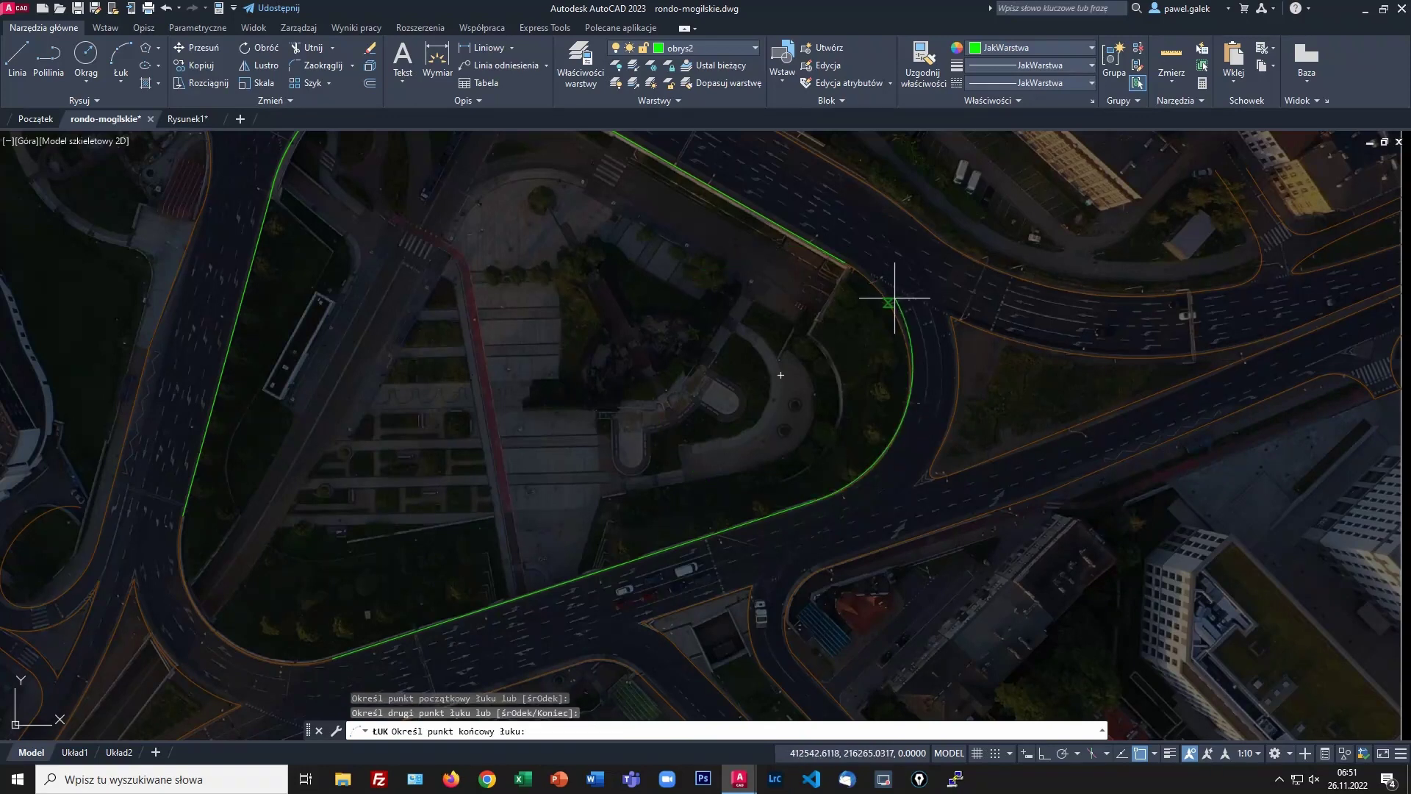
pyautogui.click(845, 262)
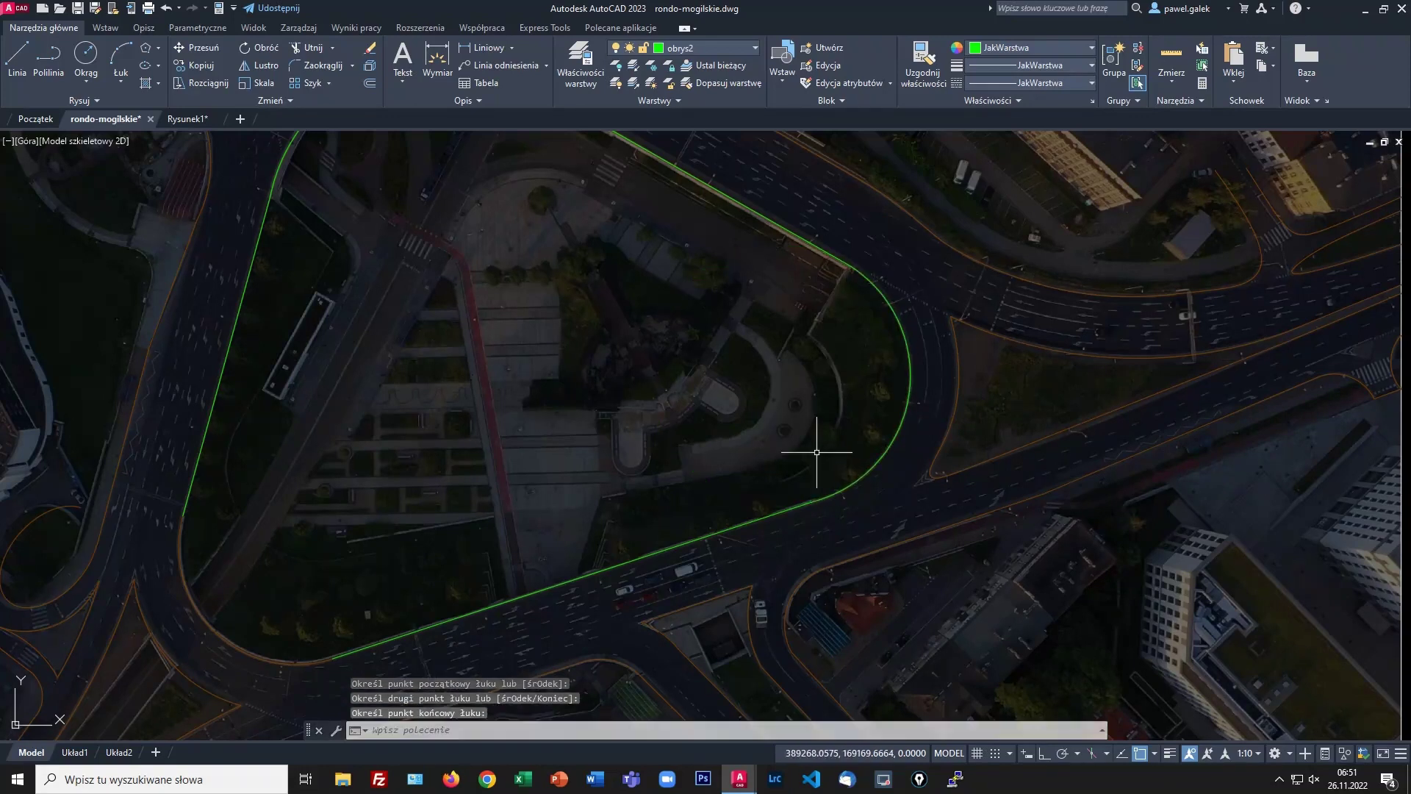
pyautogui.click(125, 54)
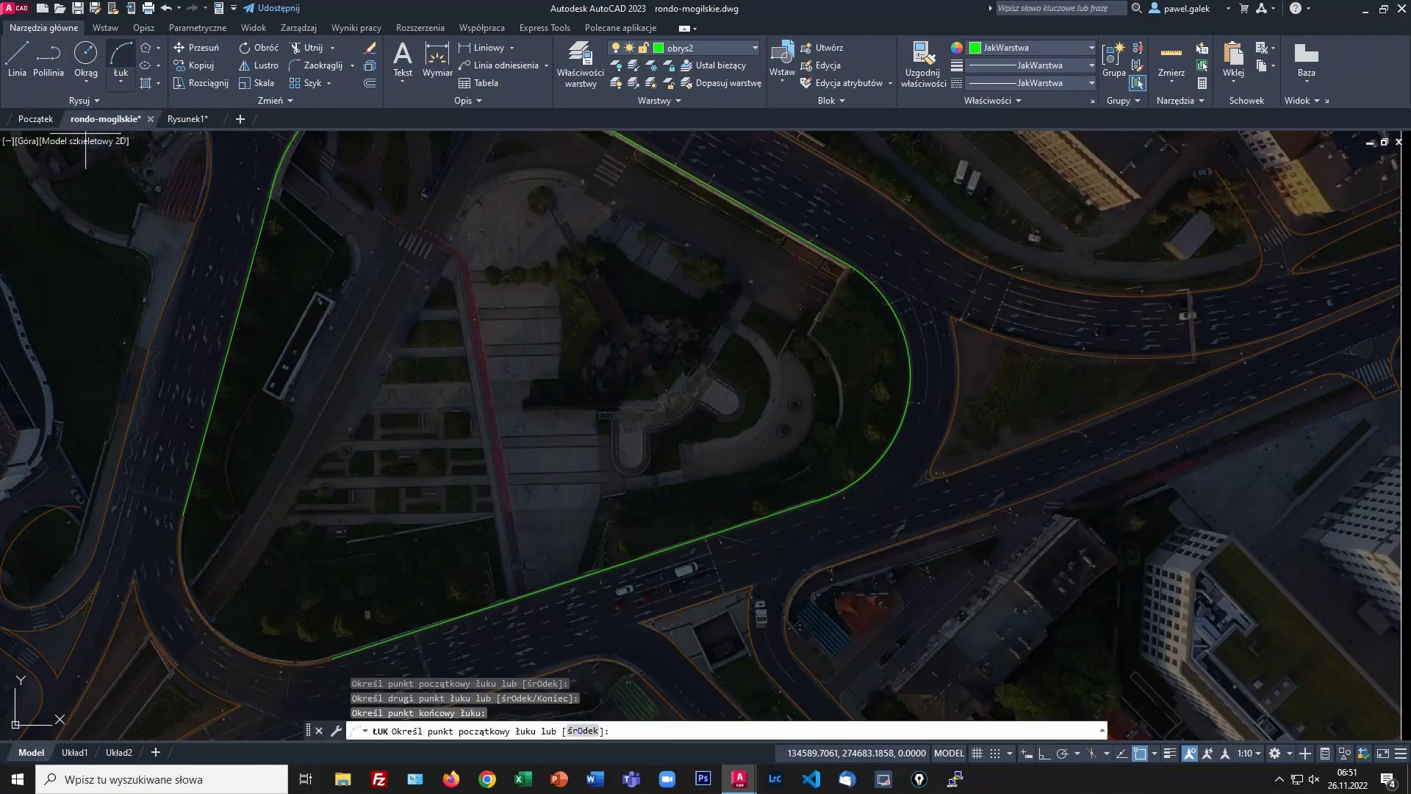
pyautogui.click(333, 658)
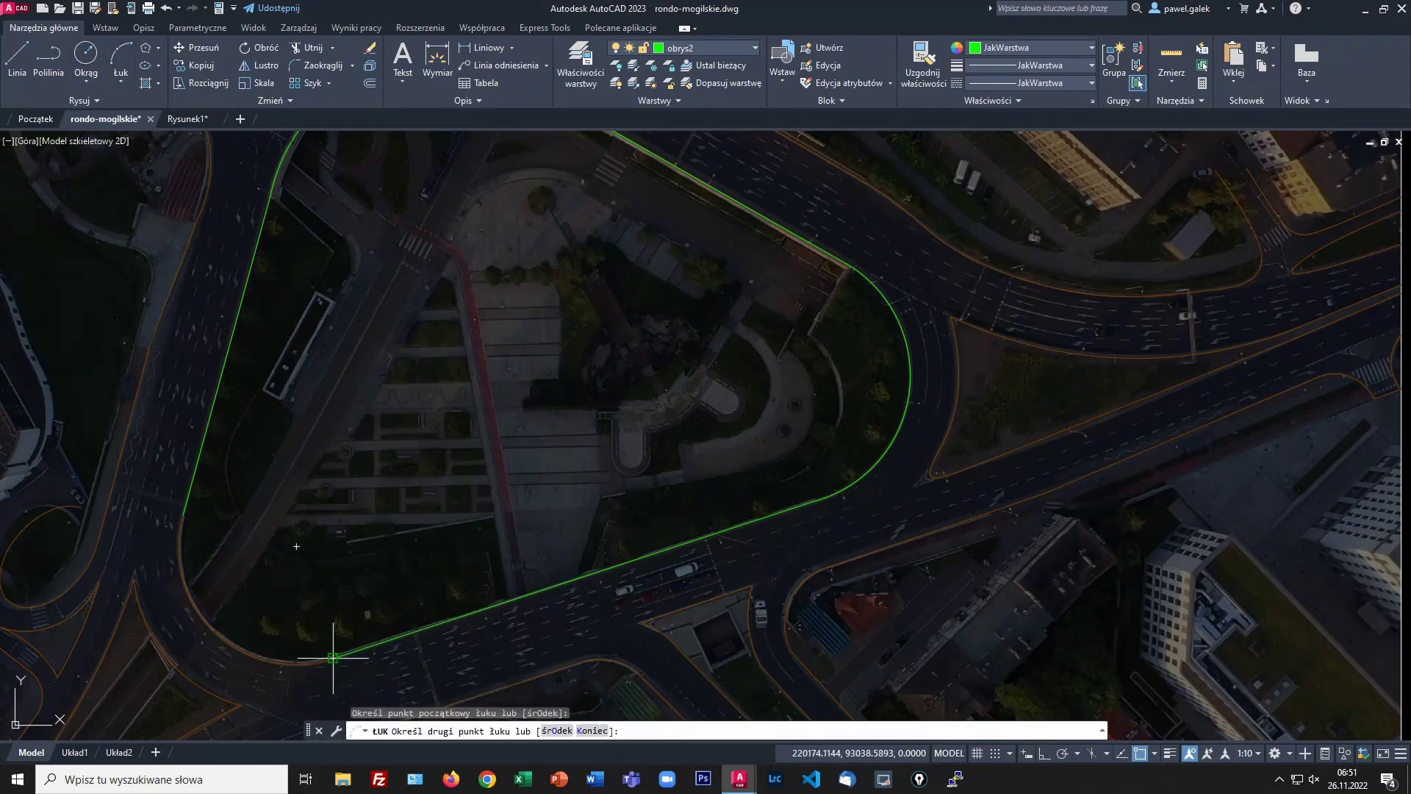
pyautogui.click(215, 632)
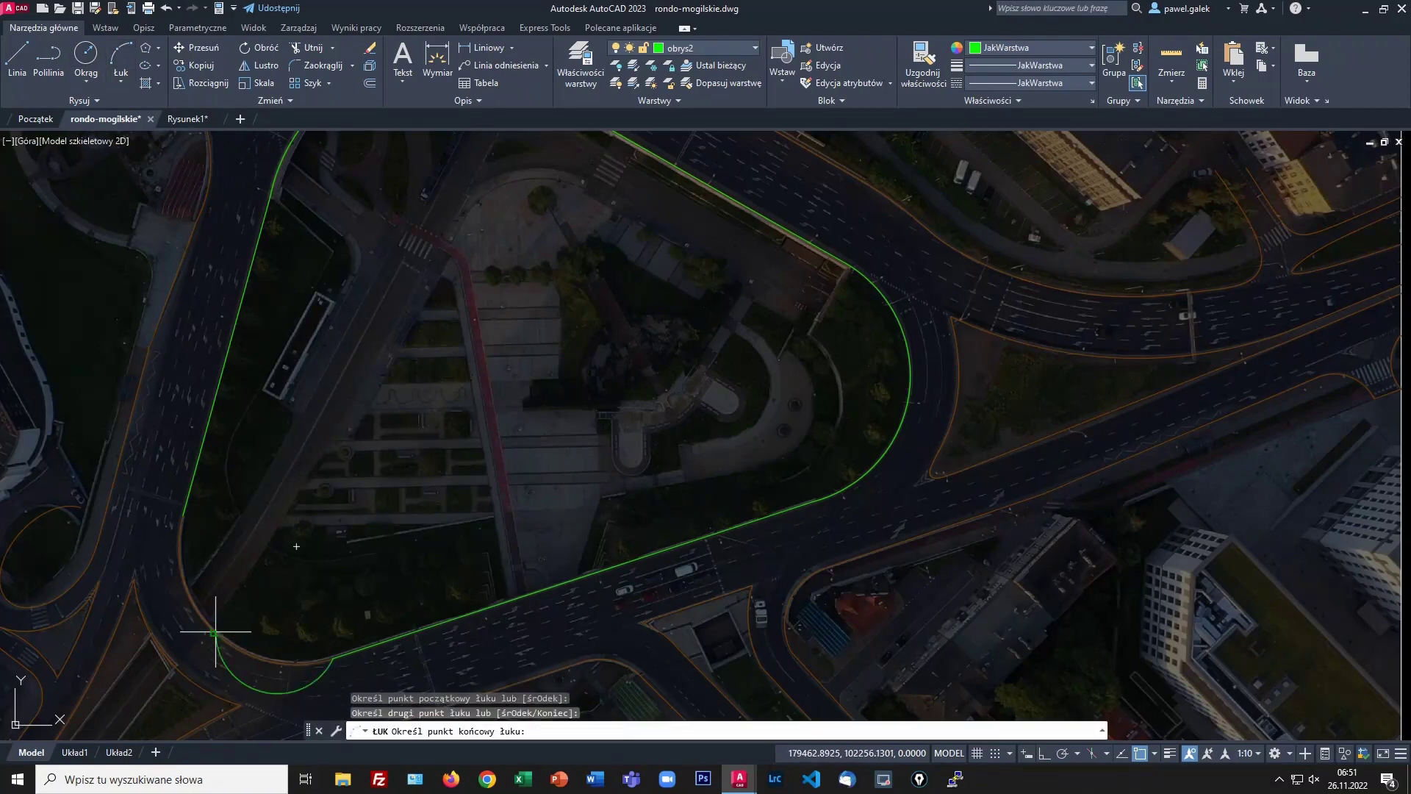
pyautogui.click(183, 513)
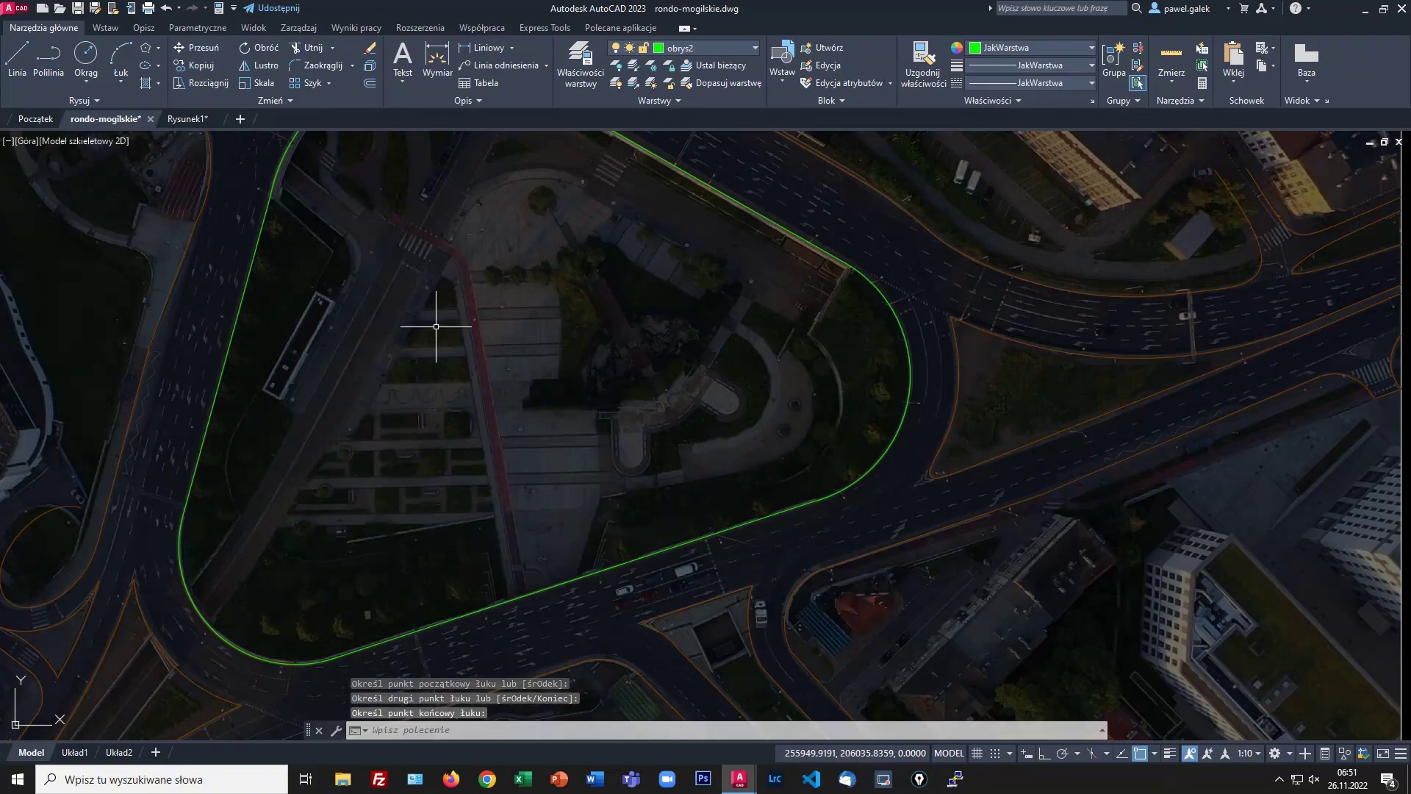
pyautogui.scroll(2, 434, 315)
pyautogui.moveTo(514, 391)
pyautogui.mouseDown(button='middle')
pyautogui.moveTo(658, 409)
pyautogui.moveTo(646, 362)
pyautogui.moveTo(605, 355)
pyautogui.moveTo(526, 400)
pyautogui.moveTo(544, 435)
pyautogui.moveTo(602, 397)
pyautogui.moveTo(583, 353)
pyautogui.moveTo(567, 351)
pyautogui.mouseUp(button='middle')
# Step: Measure the top arc's radius, which reads 59822.3285
pyautogui.scroll(-2, 581, 346)
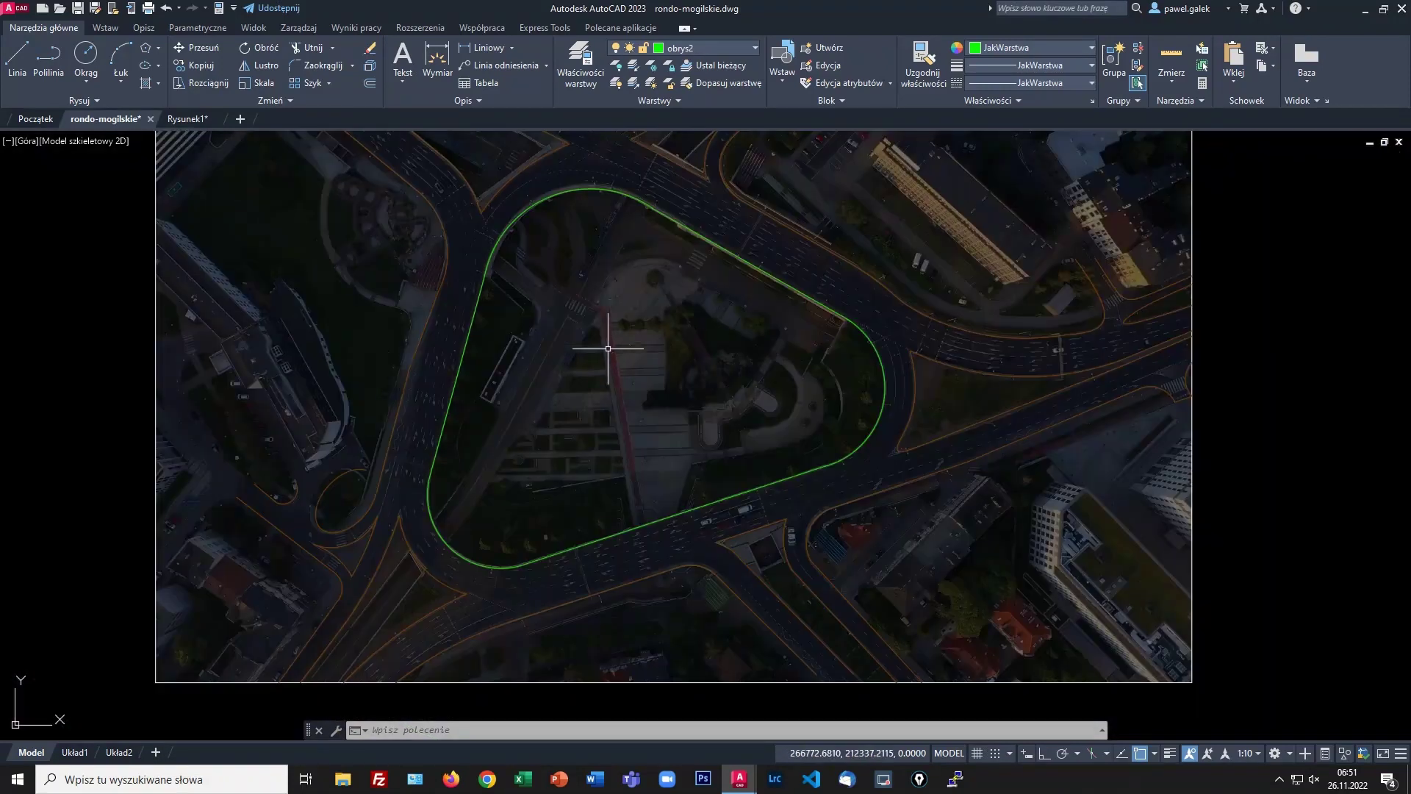
pyautogui.click(1170, 78)
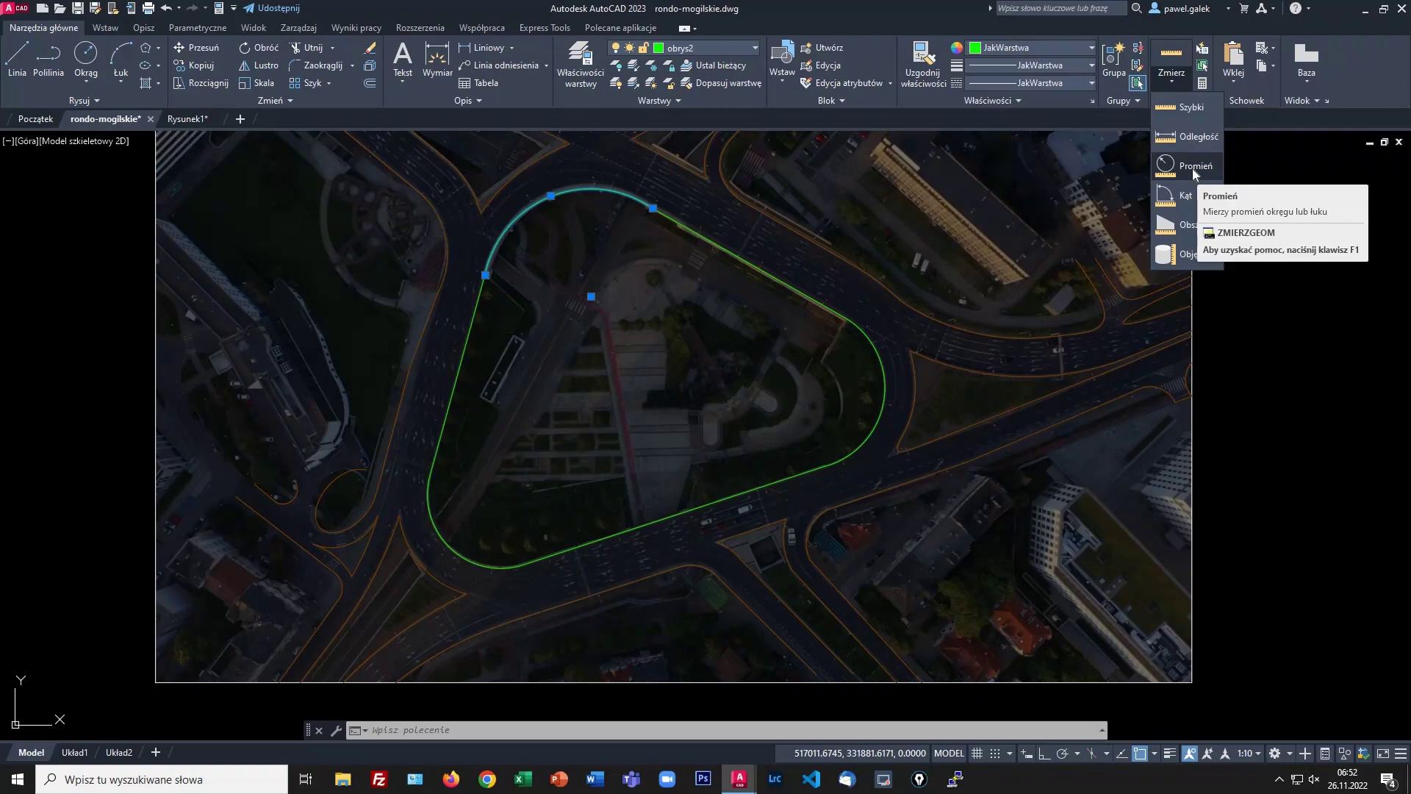
pyautogui.click(1195, 169)
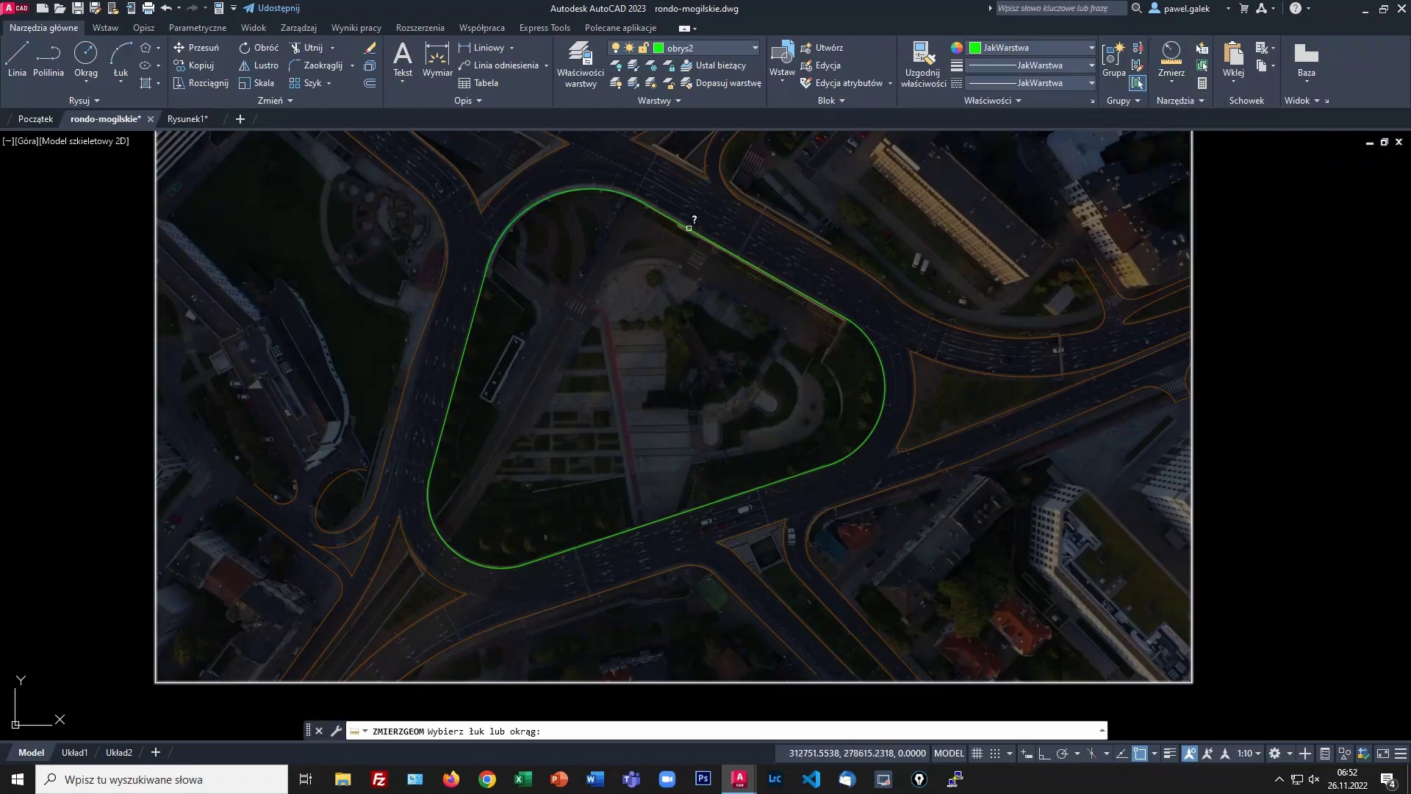
pyautogui.click(574, 190)
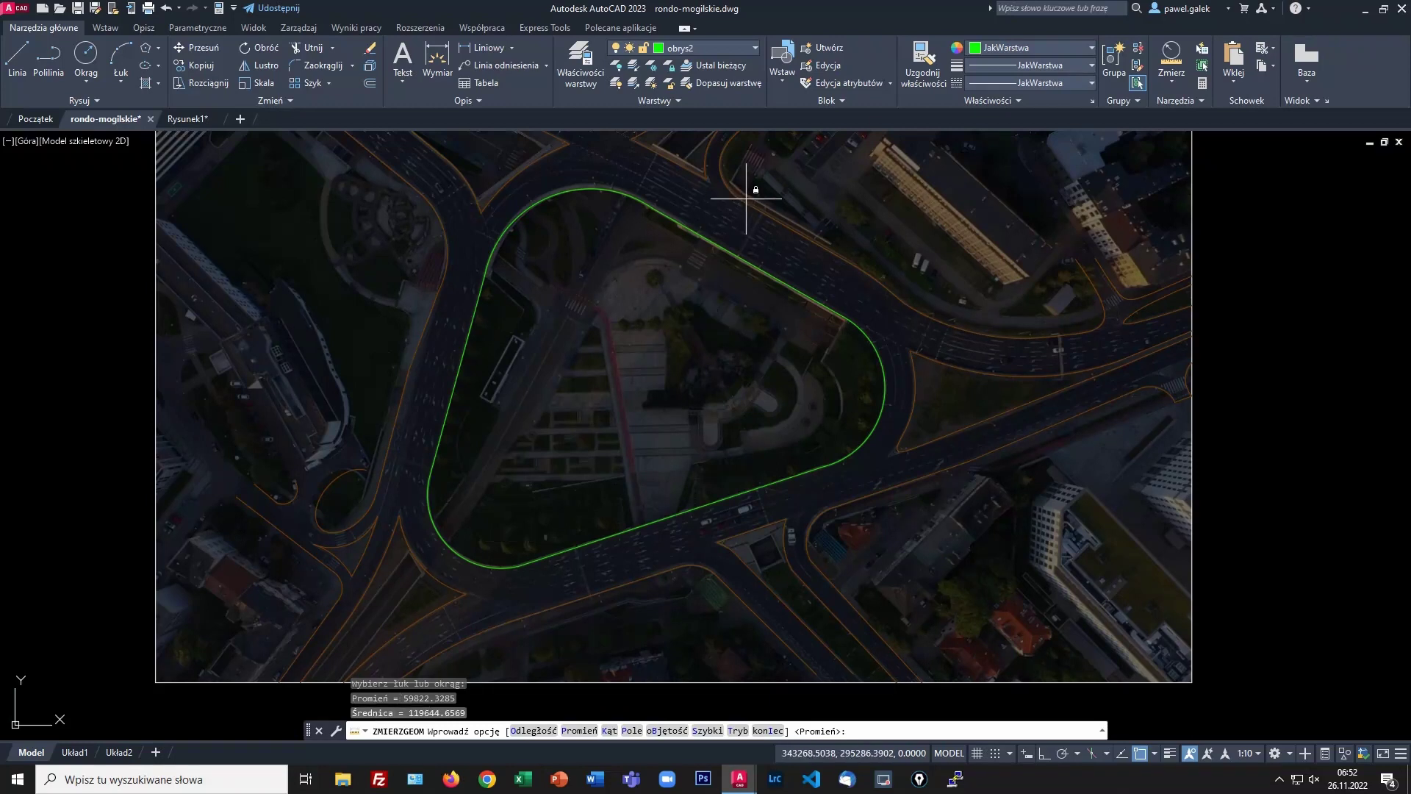
pyautogui.press('Escape')
# Step: Delete the top arc from the island outline
pyautogui.click(535, 206)
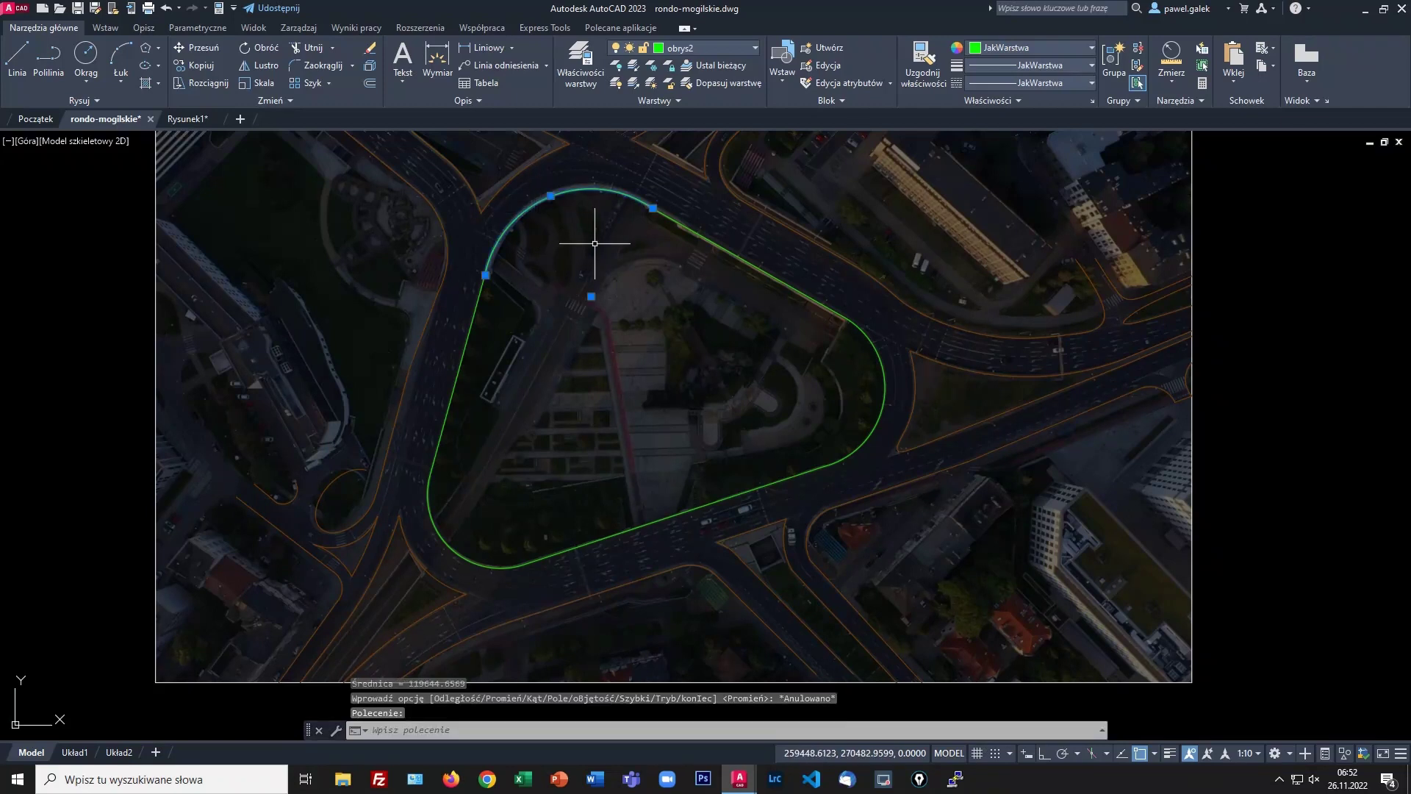
pyautogui.press('Delete')
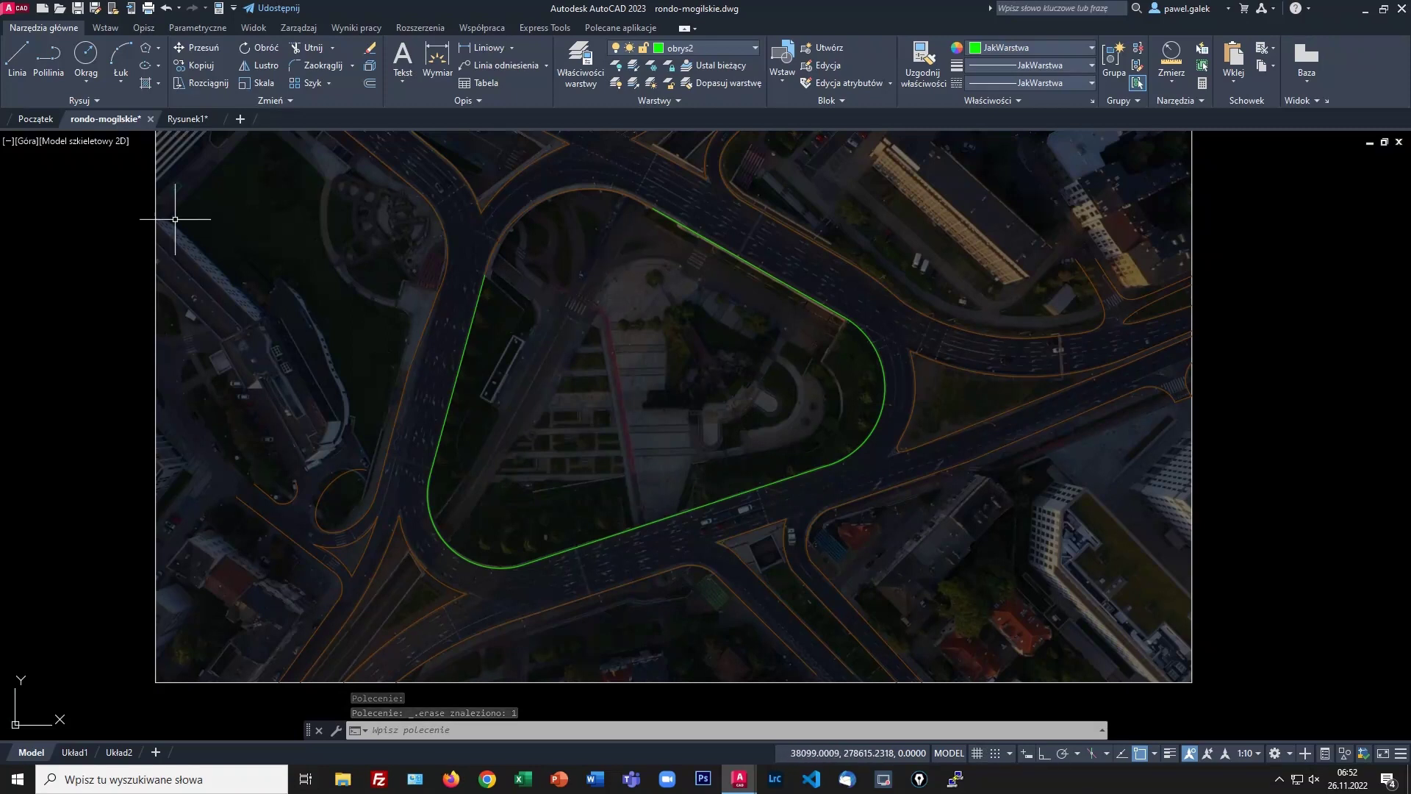
pyautogui.click(89, 80)
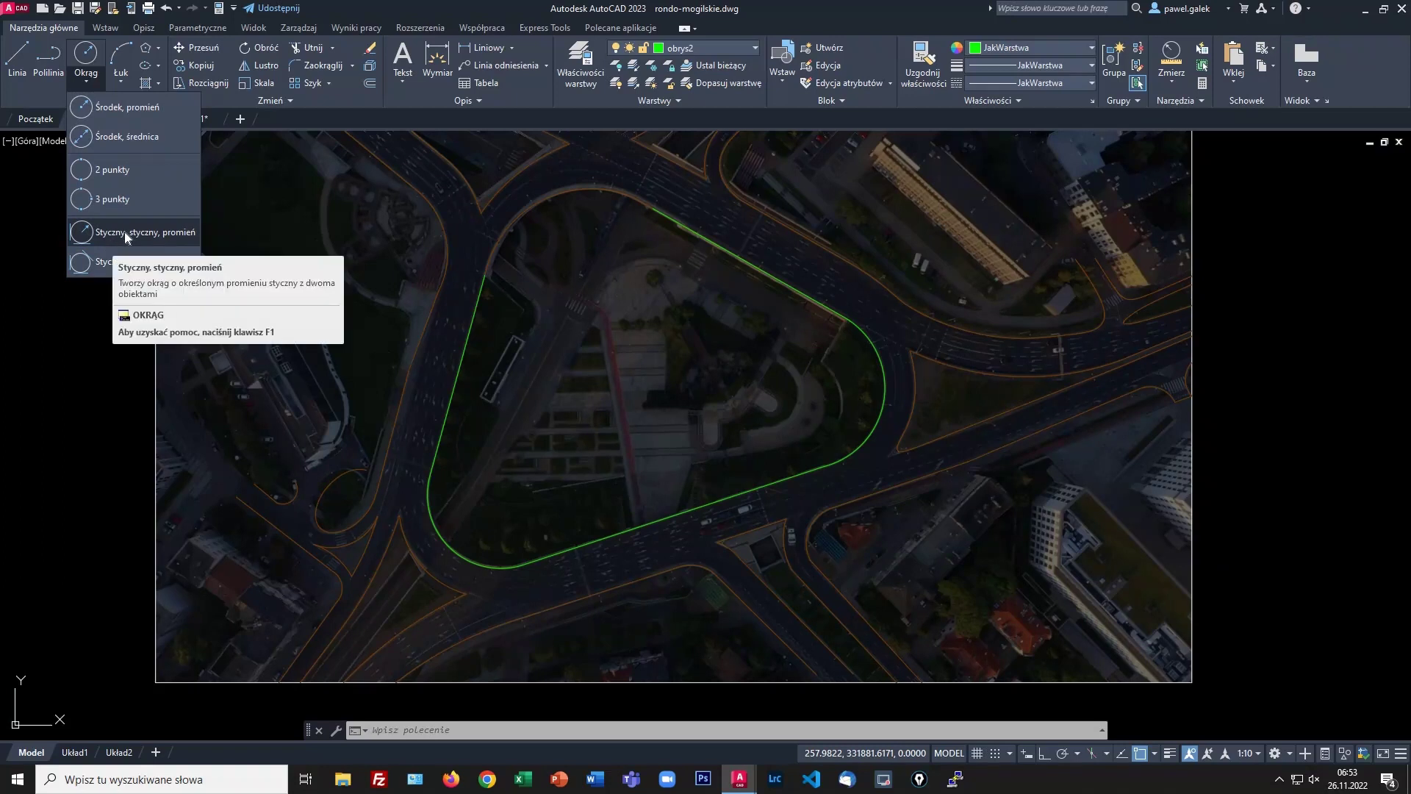
pyautogui.click(170, 233)
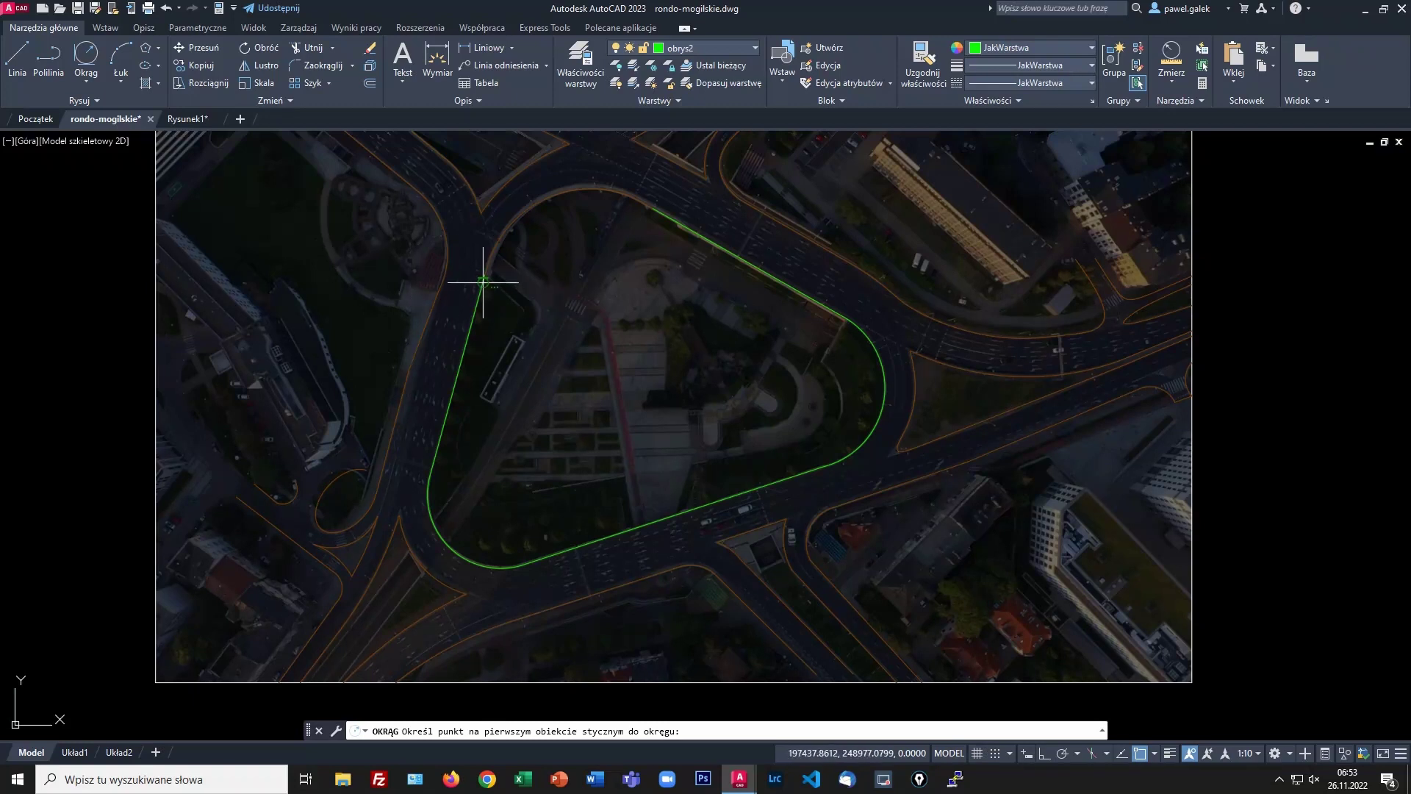
pyautogui.click(483, 284)
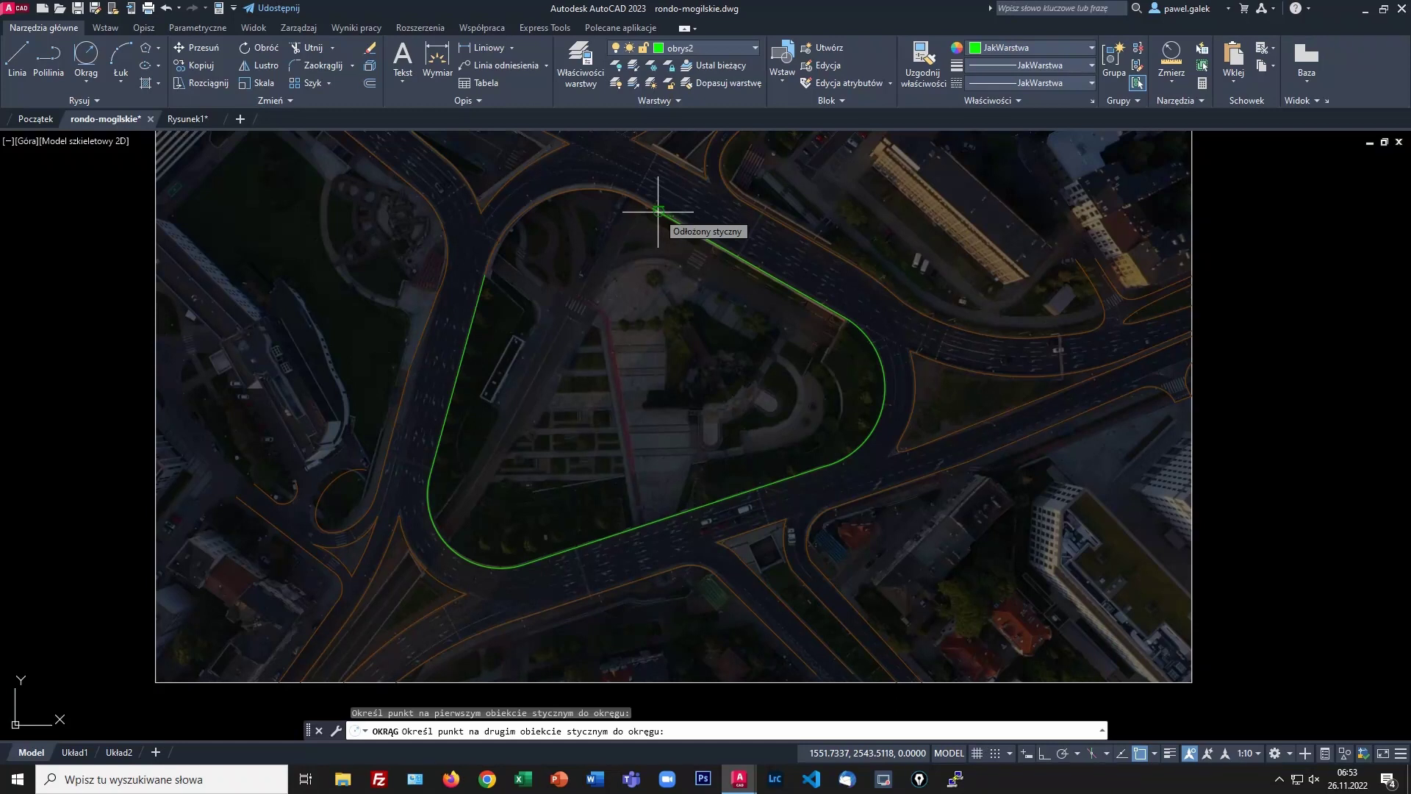
pyautogui.click(658, 212)
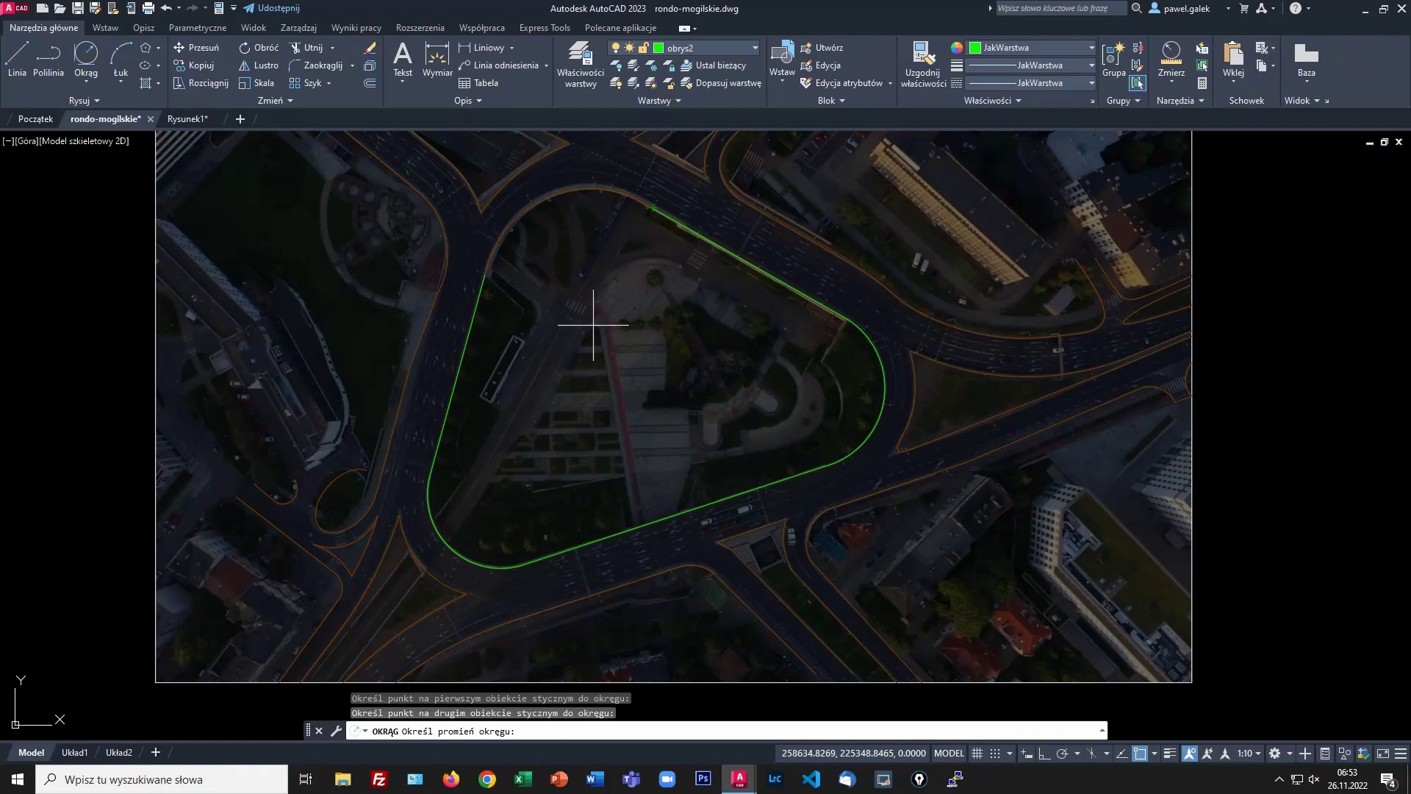
pyautogui.click(588, 268)
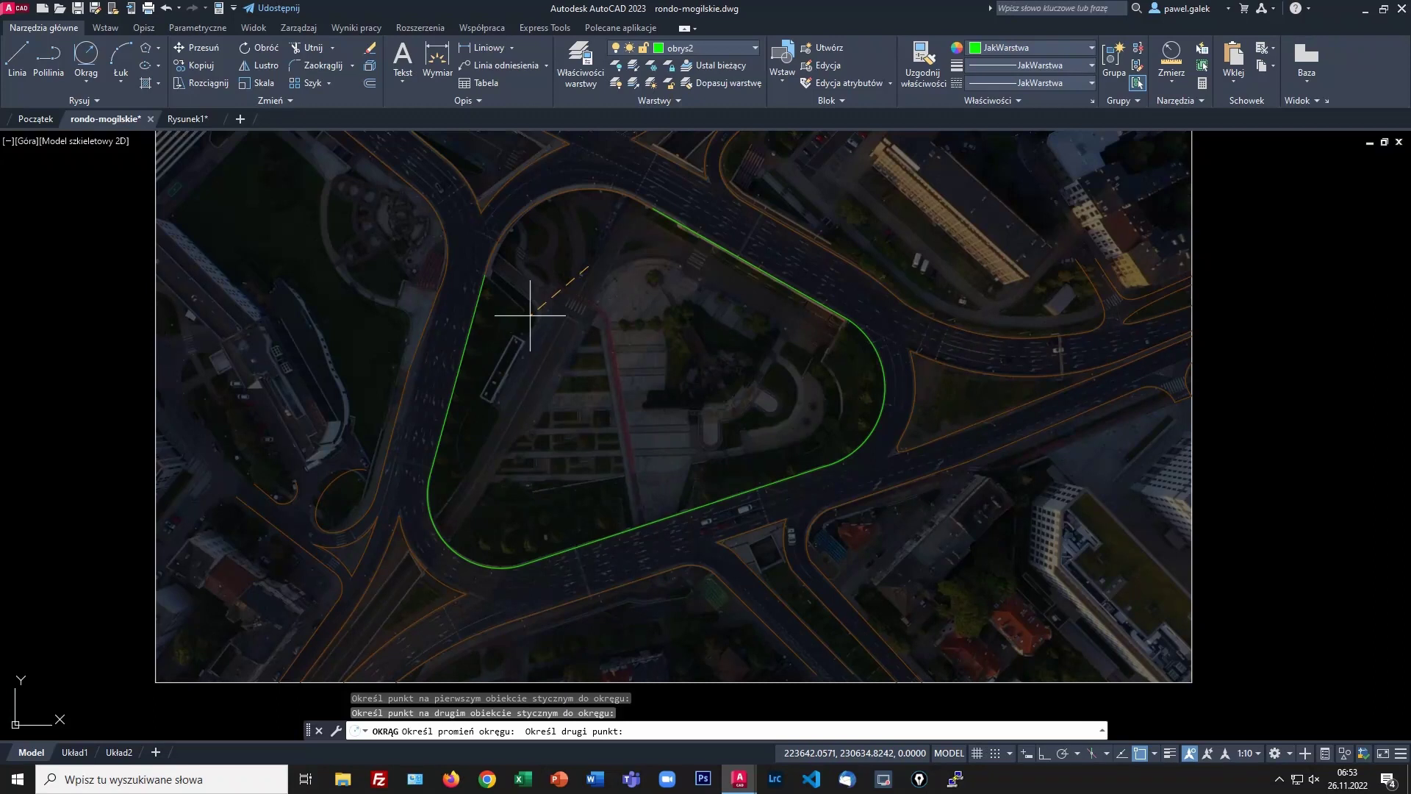
pyautogui.click(562, 192)
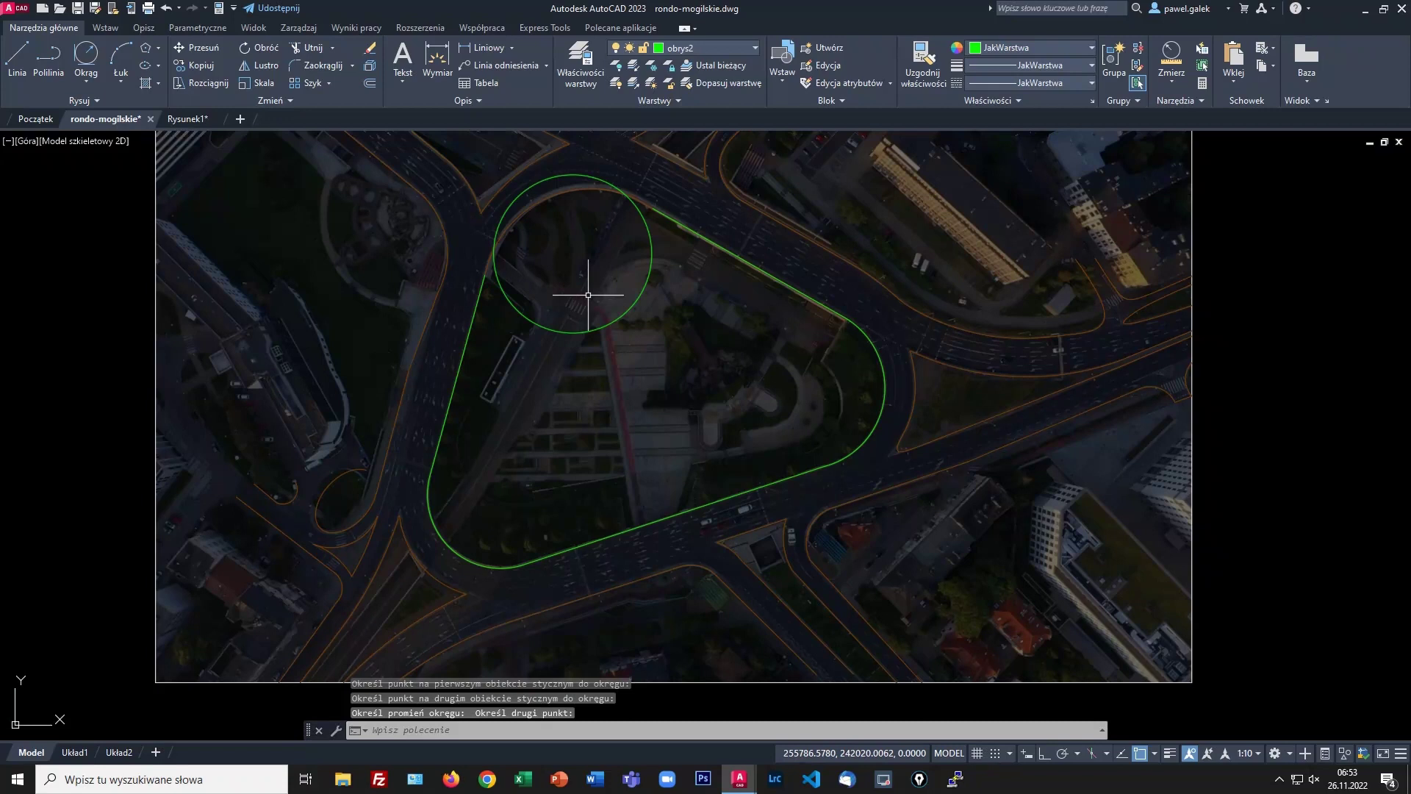
pyautogui.hotkey('ctrl', 'z')
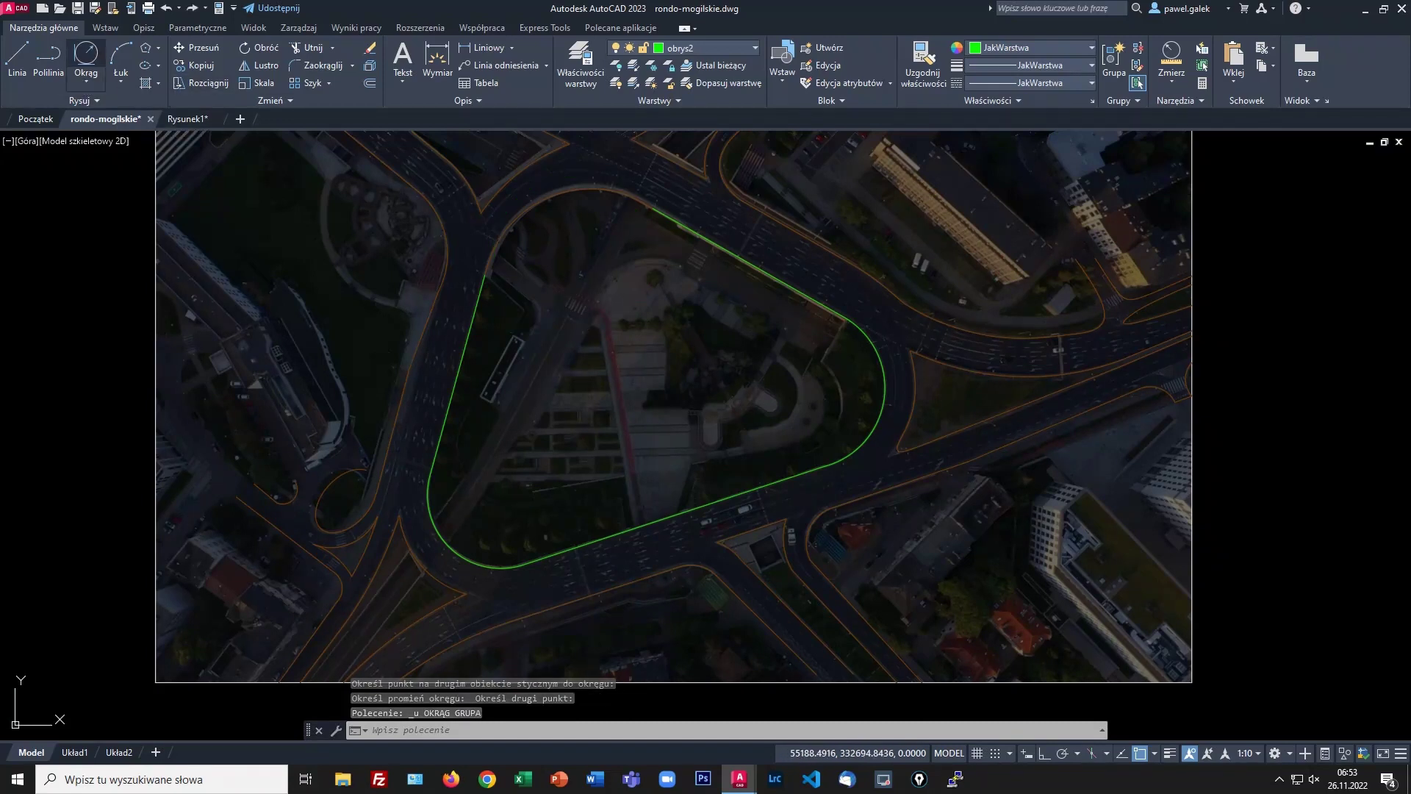
pyautogui.click(86, 57)
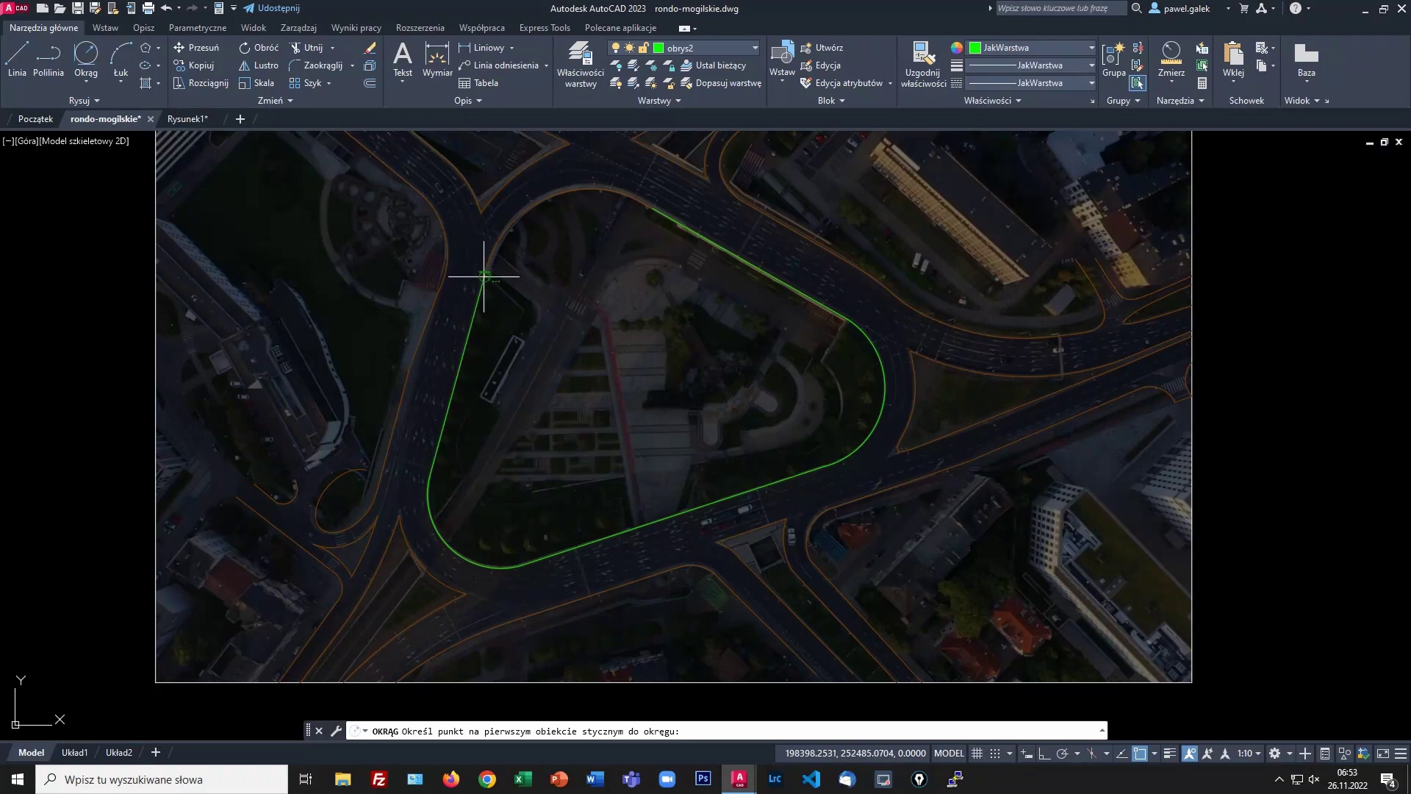
pyautogui.click(485, 276)
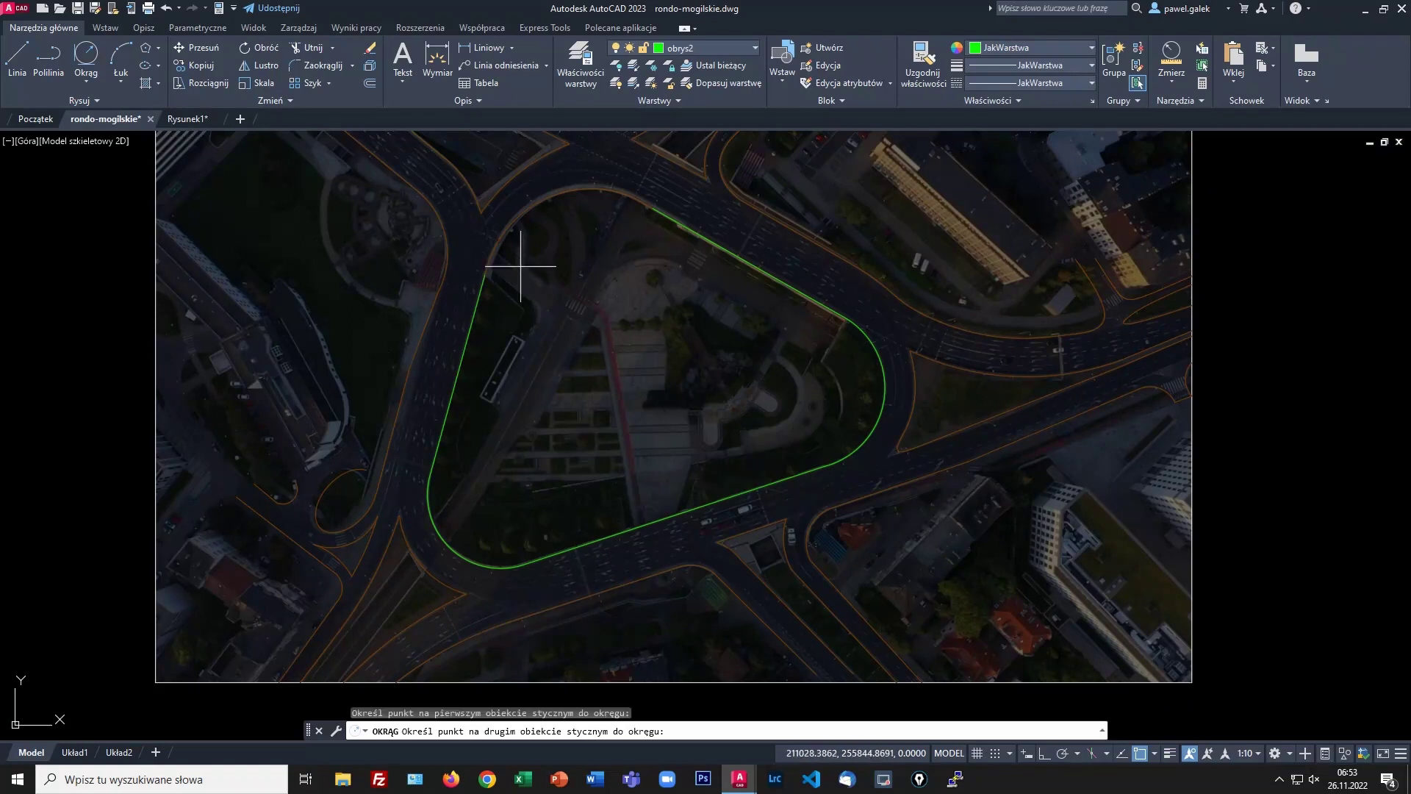
pyautogui.click(659, 212)
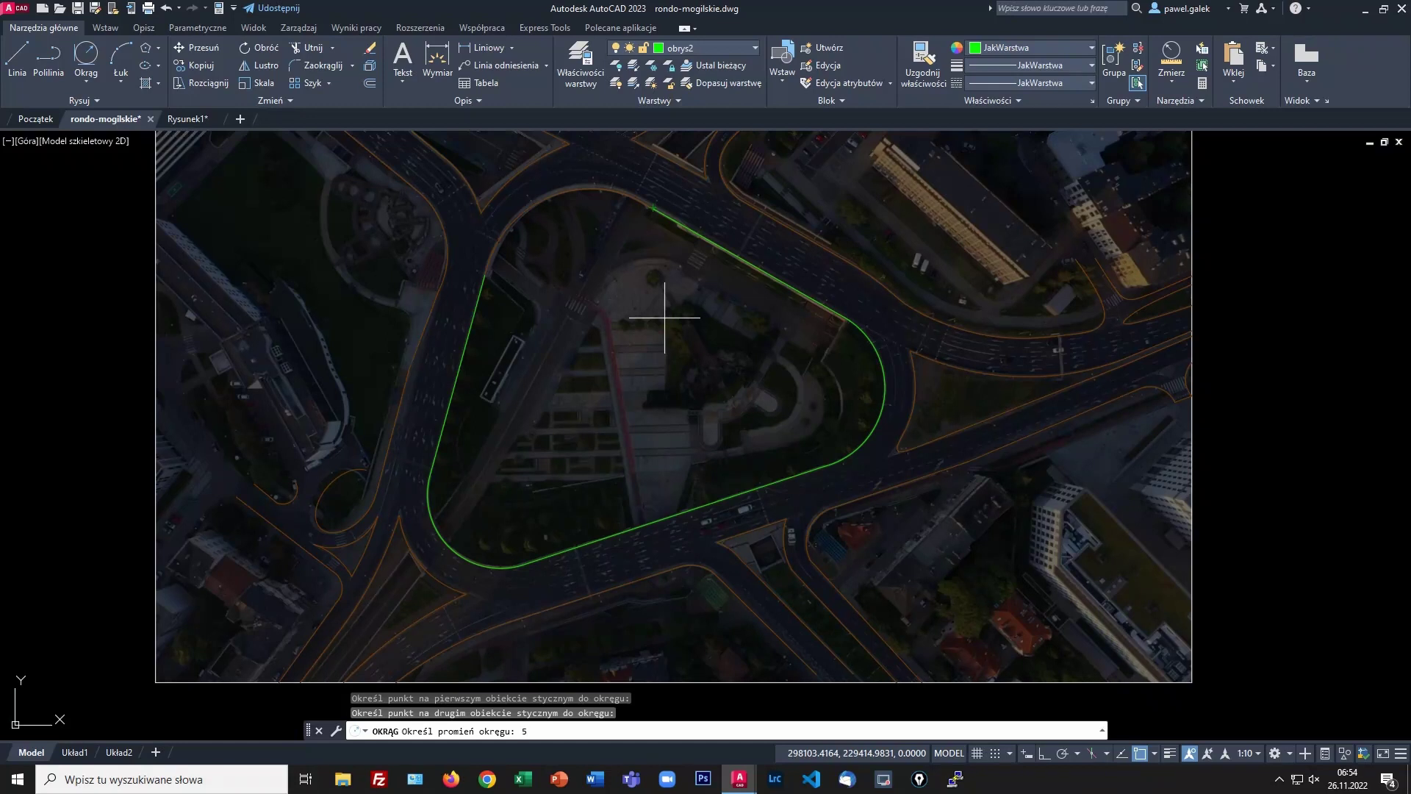
pyautogui.write('598')
pyautogui.write('22')
pyautogui.press('Return')
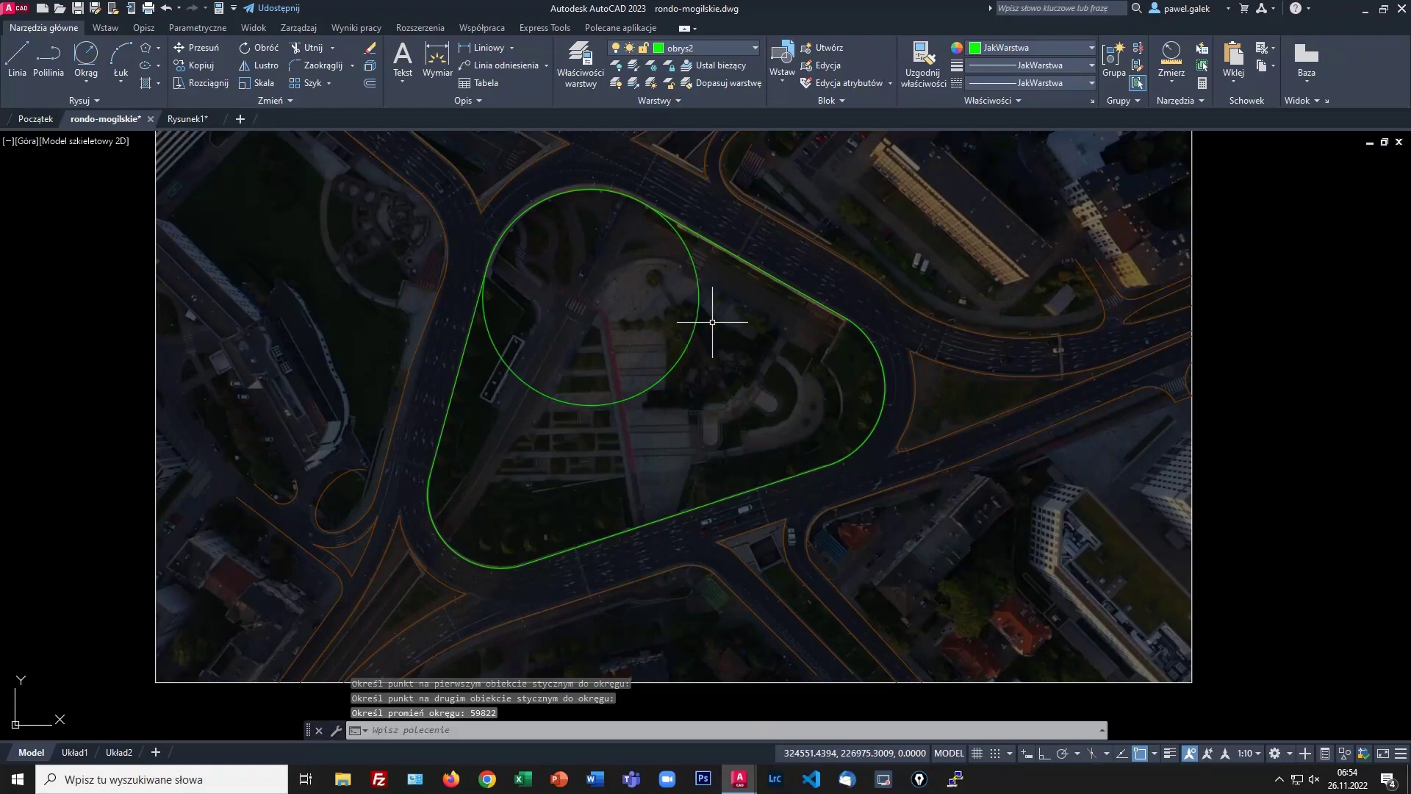
pyautogui.click(697, 316)
pyautogui.press('Delete')
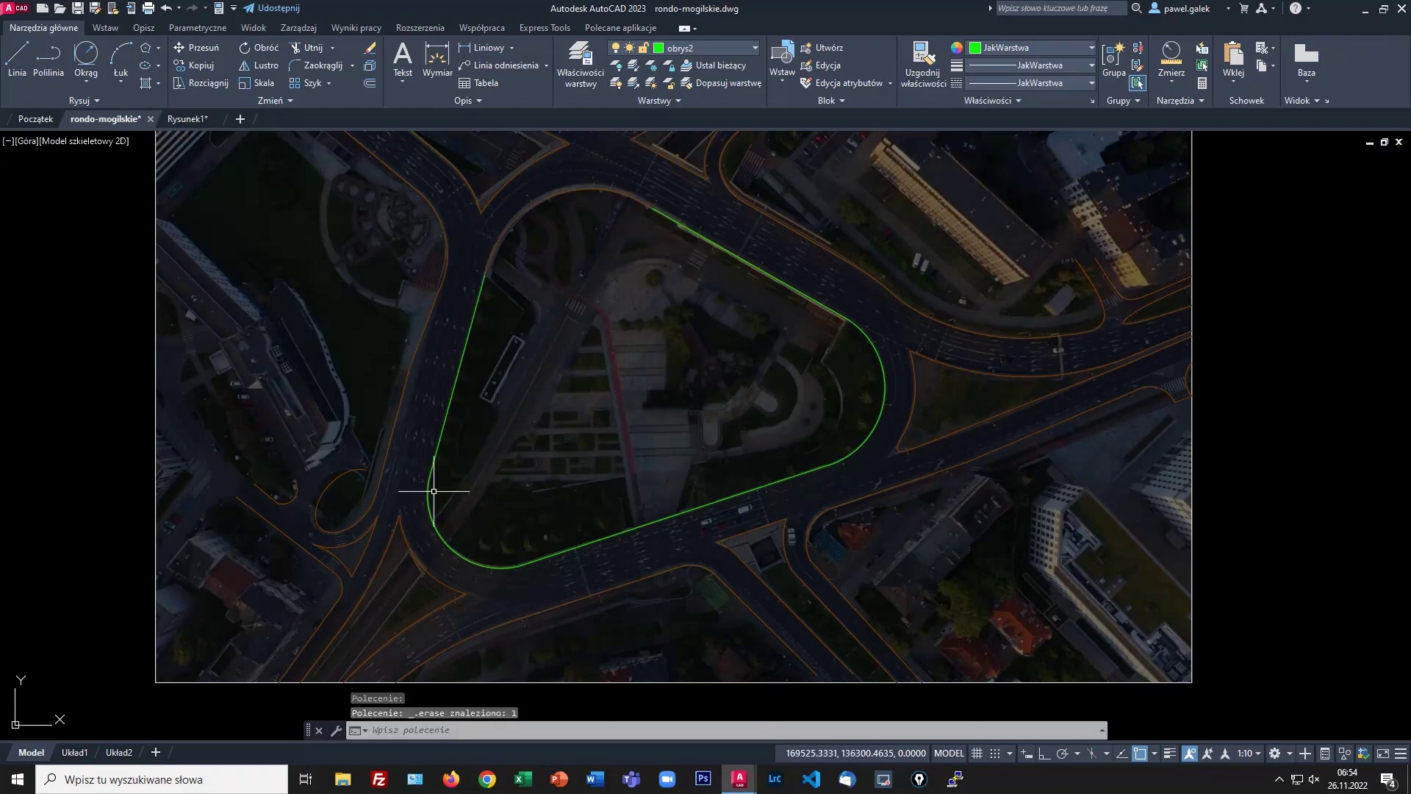
# Step: Stretch the upper edge and left road-edge line ends onto and past the green island circle
pyautogui.click(86, 54)
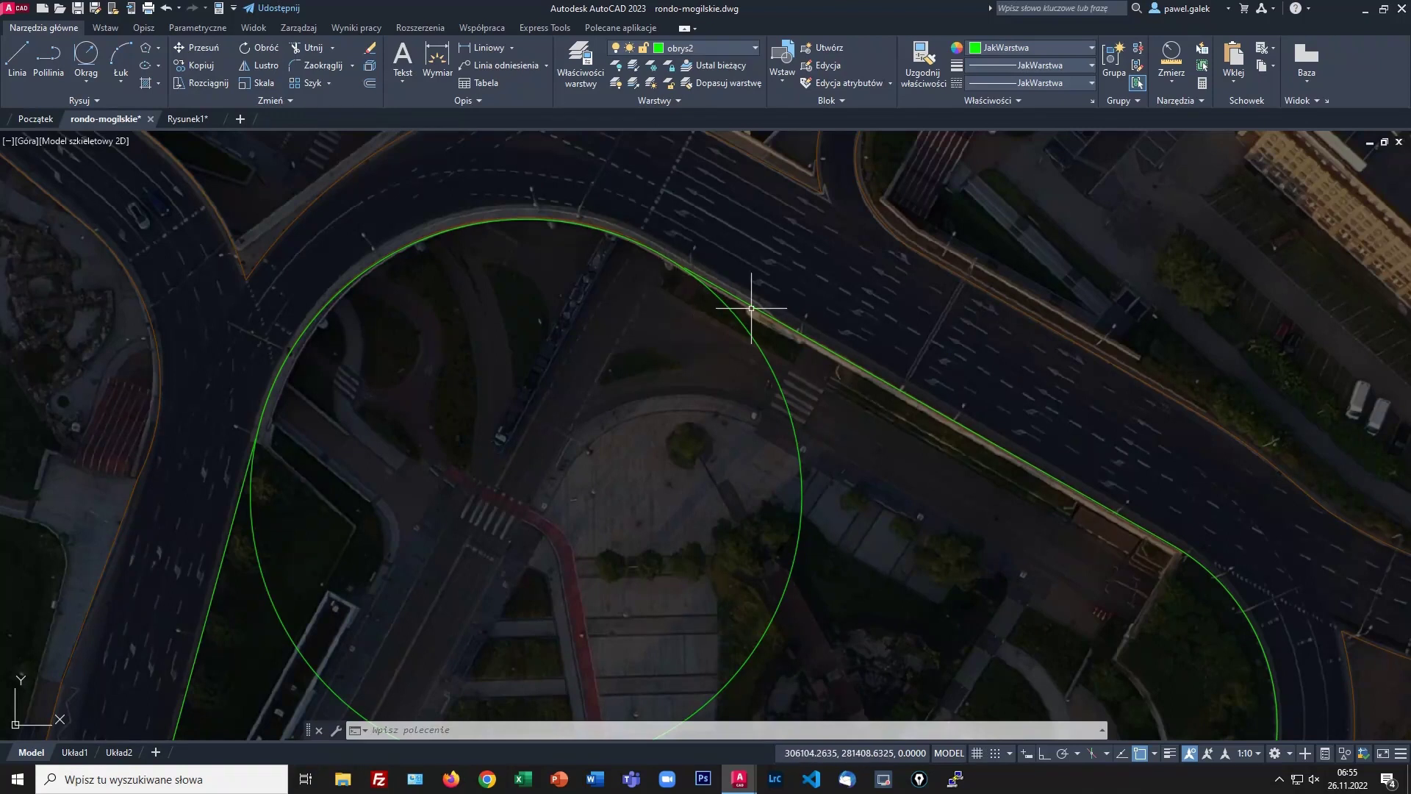
pyautogui.click(757, 307)
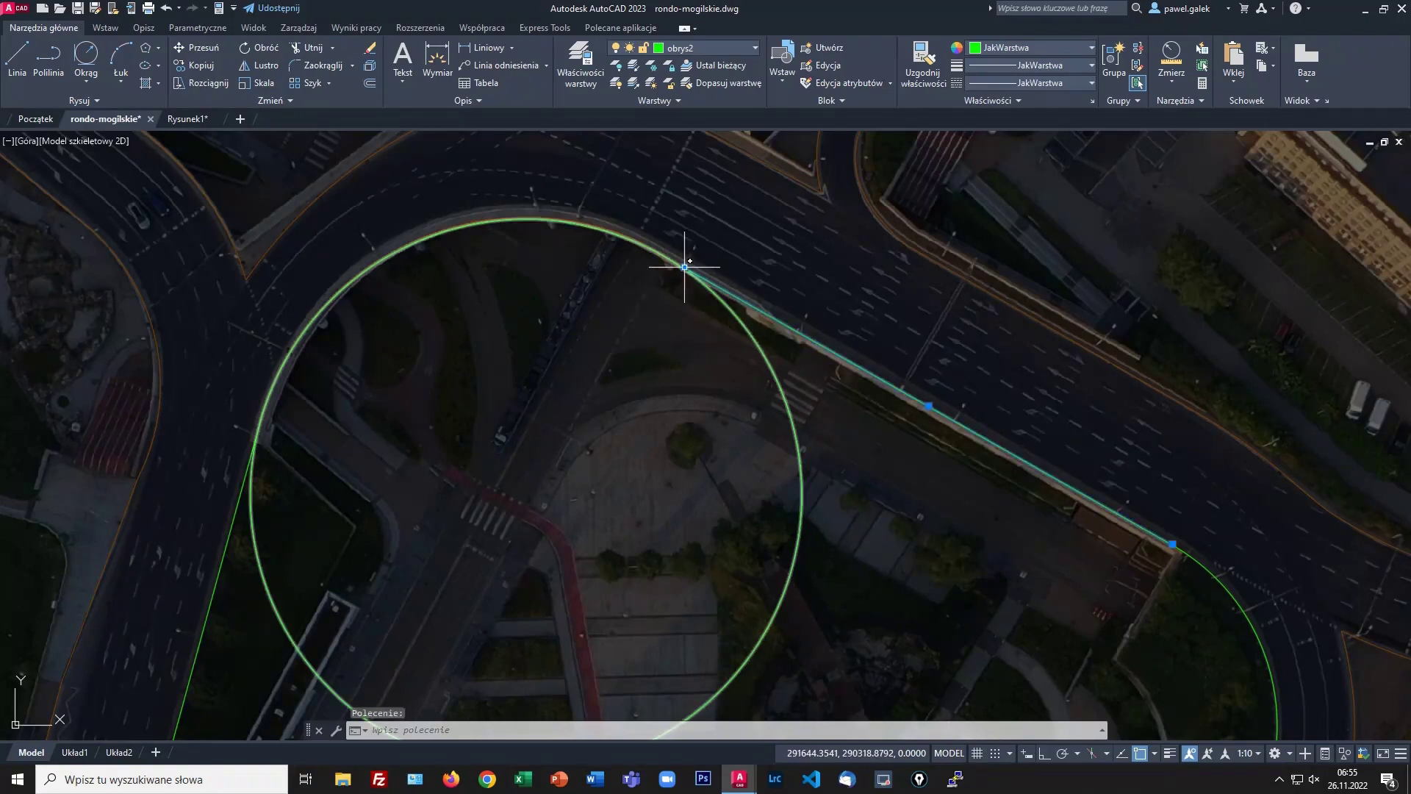
pyautogui.click(685, 267)
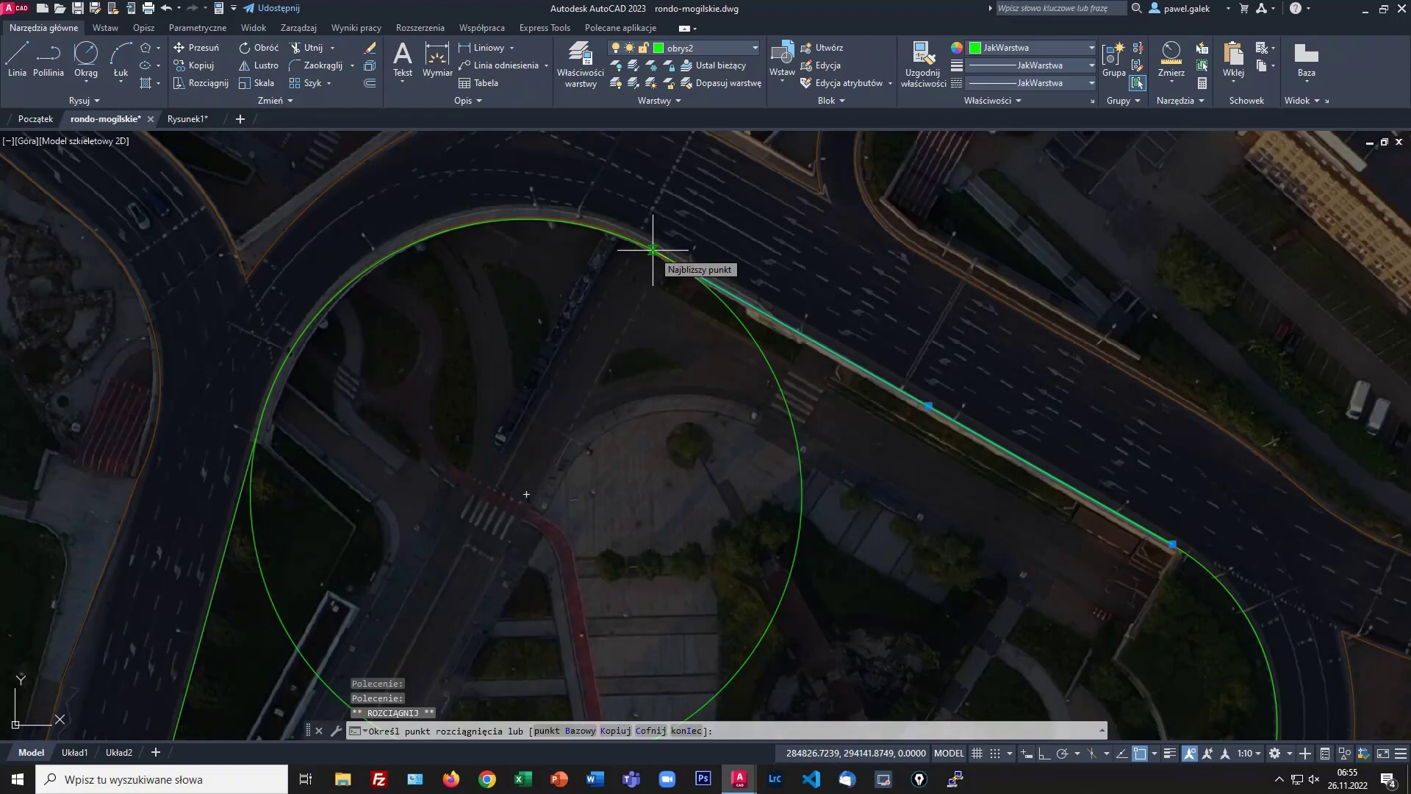
pyautogui.click(587, 212)
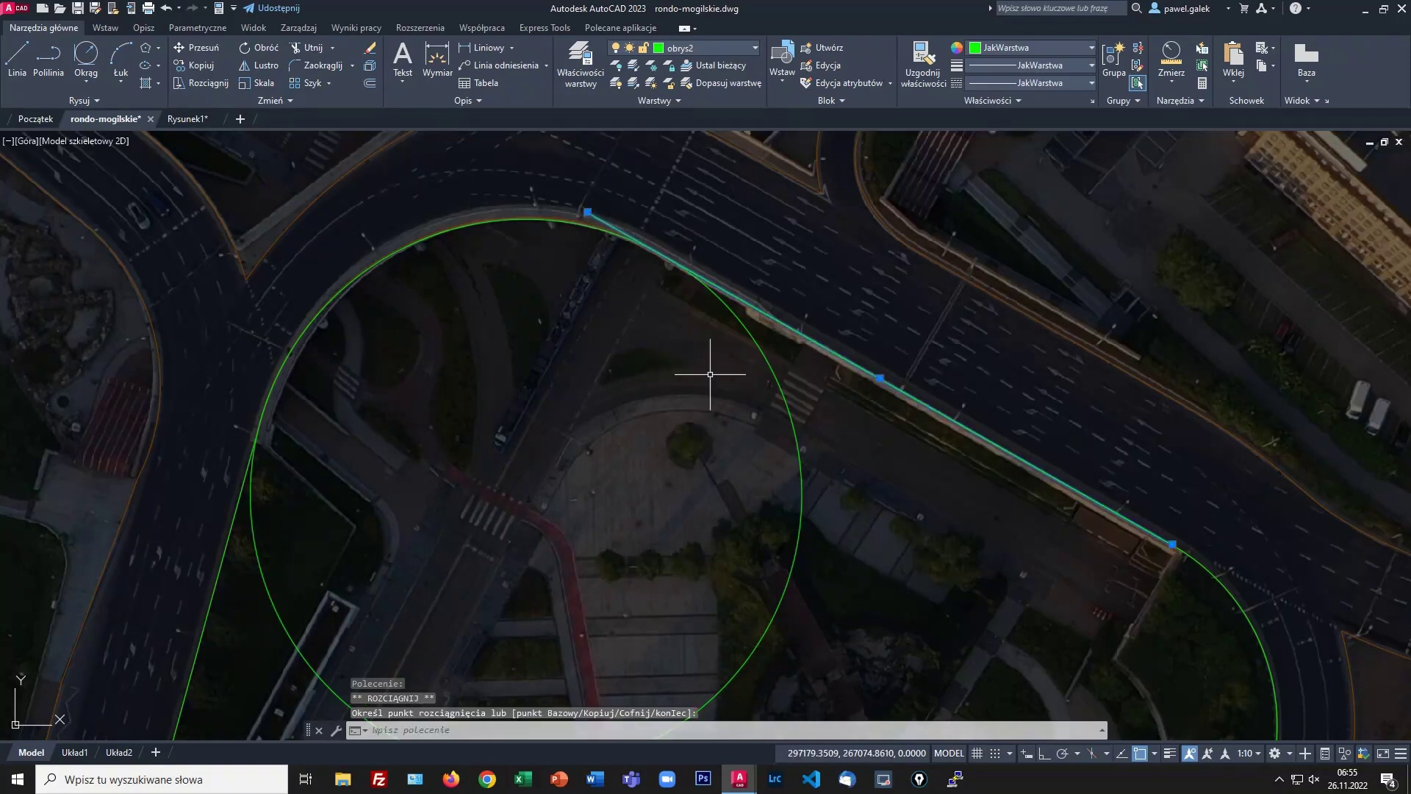
pyautogui.click(233, 515)
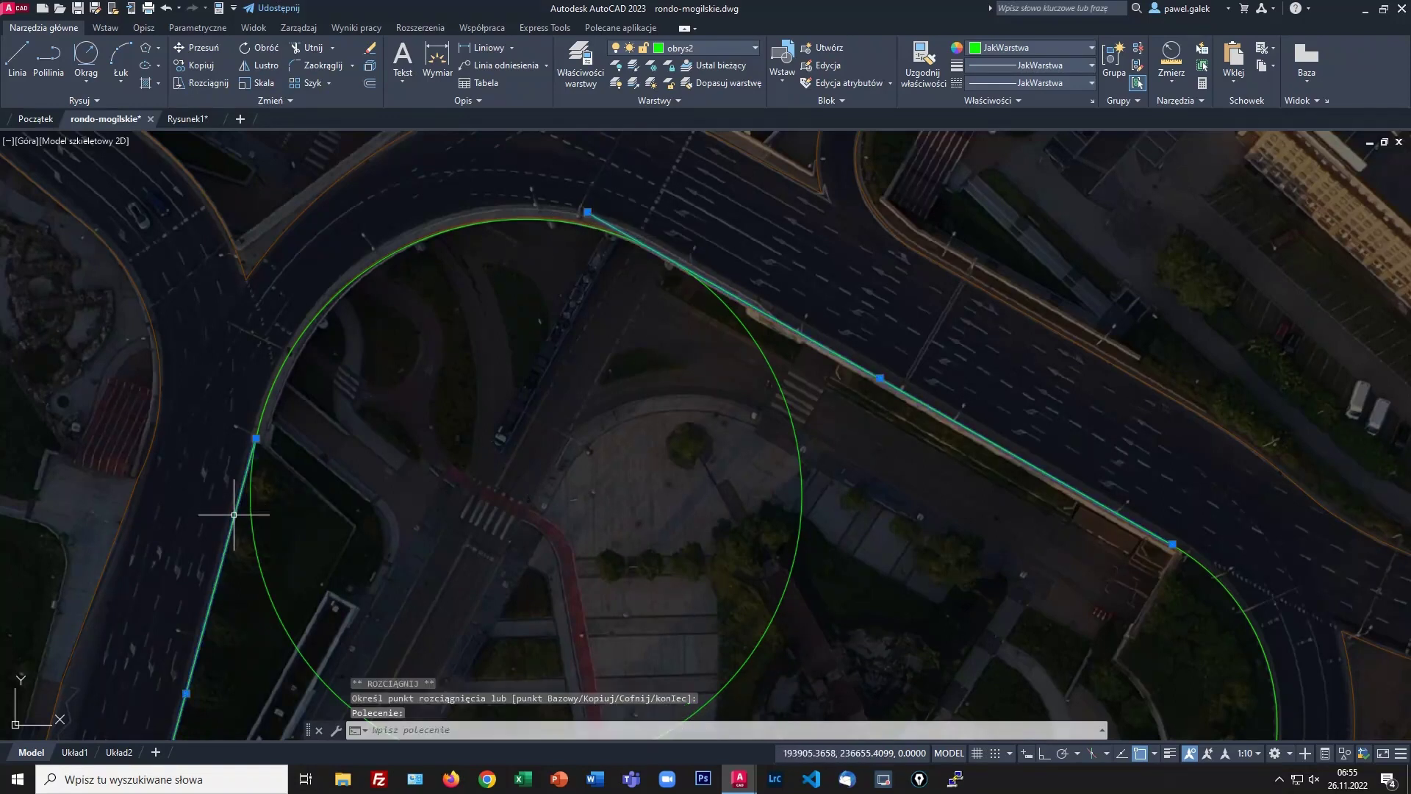
pyautogui.click(256, 439)
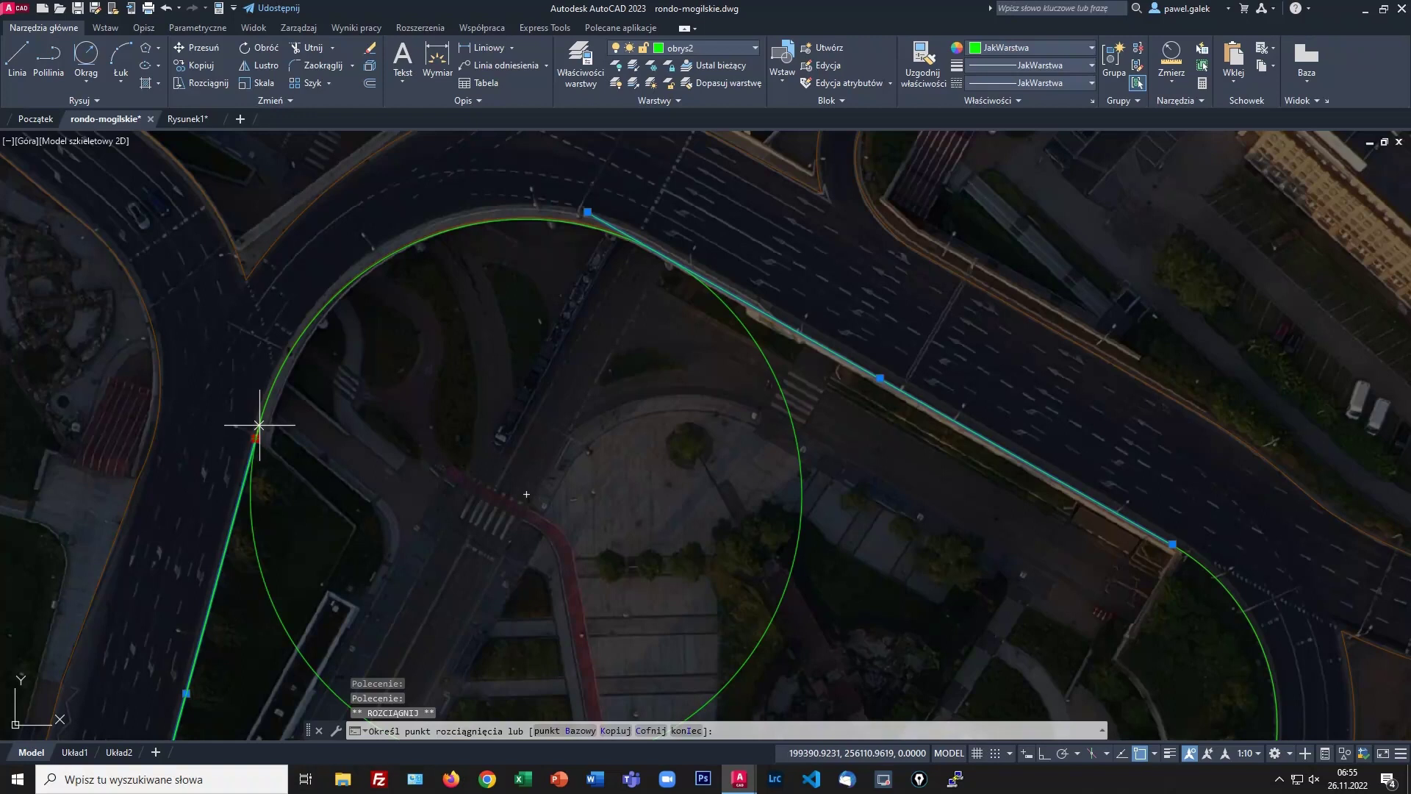
pyautogui.click(299, 281)
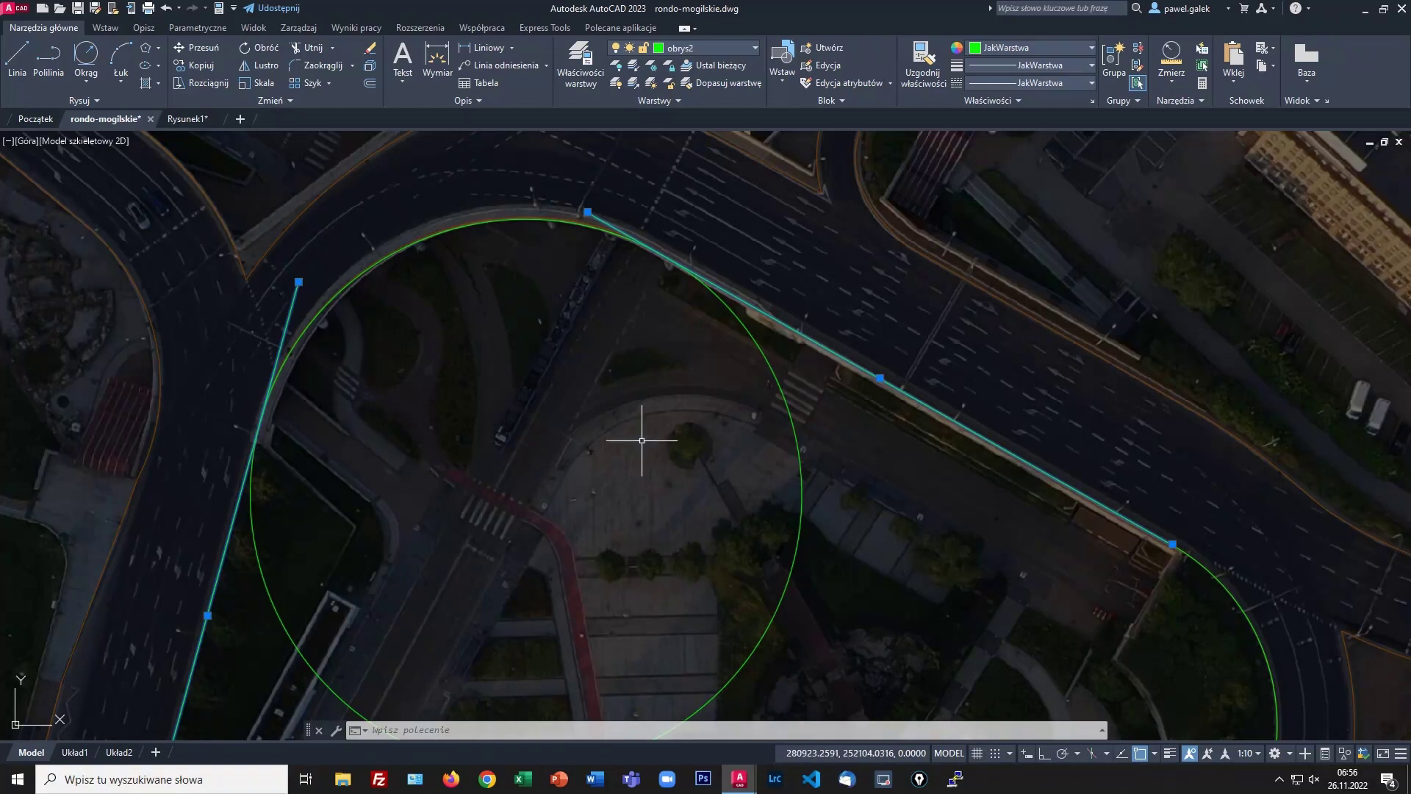
pyautogui.scroll(-2, 555, 444)
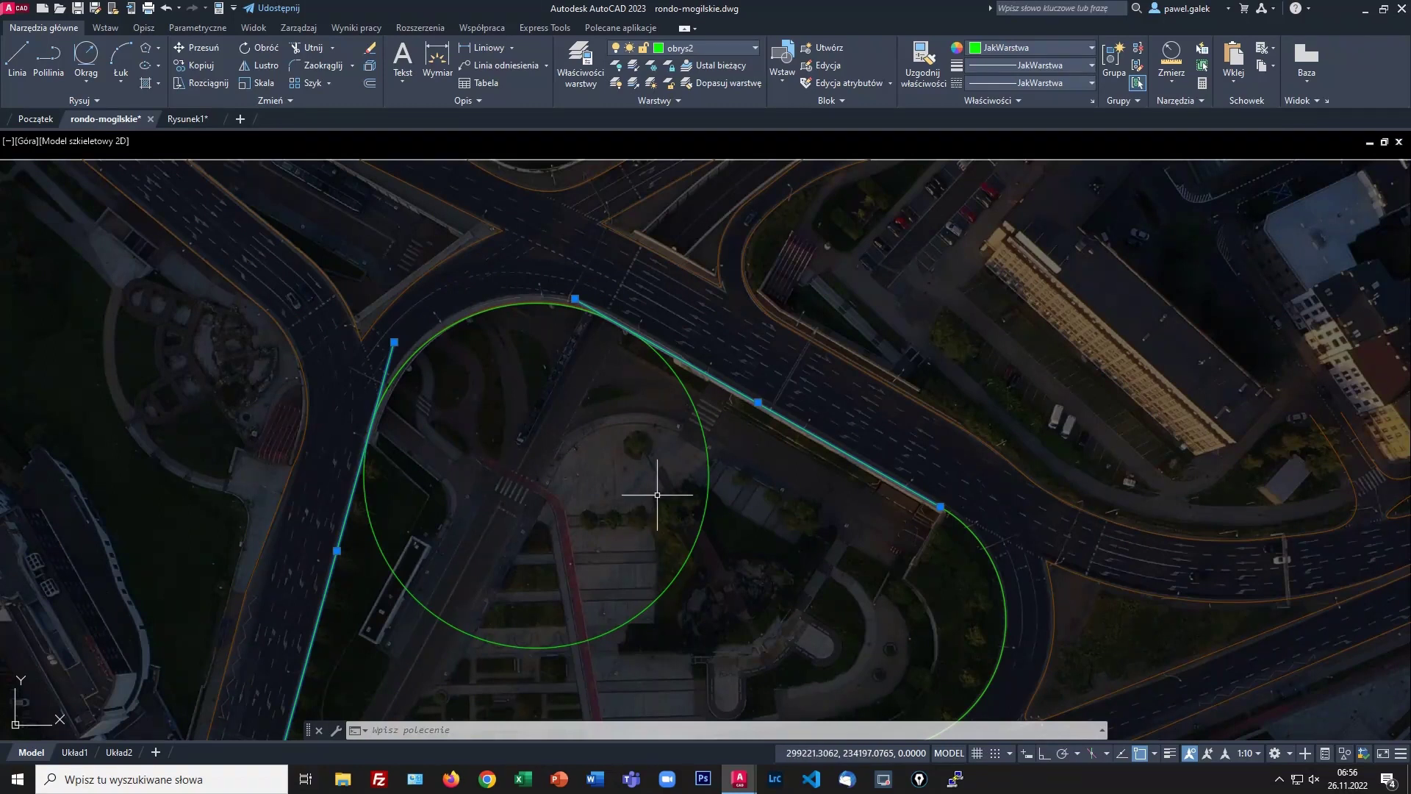
pyautogui.press('Escape')
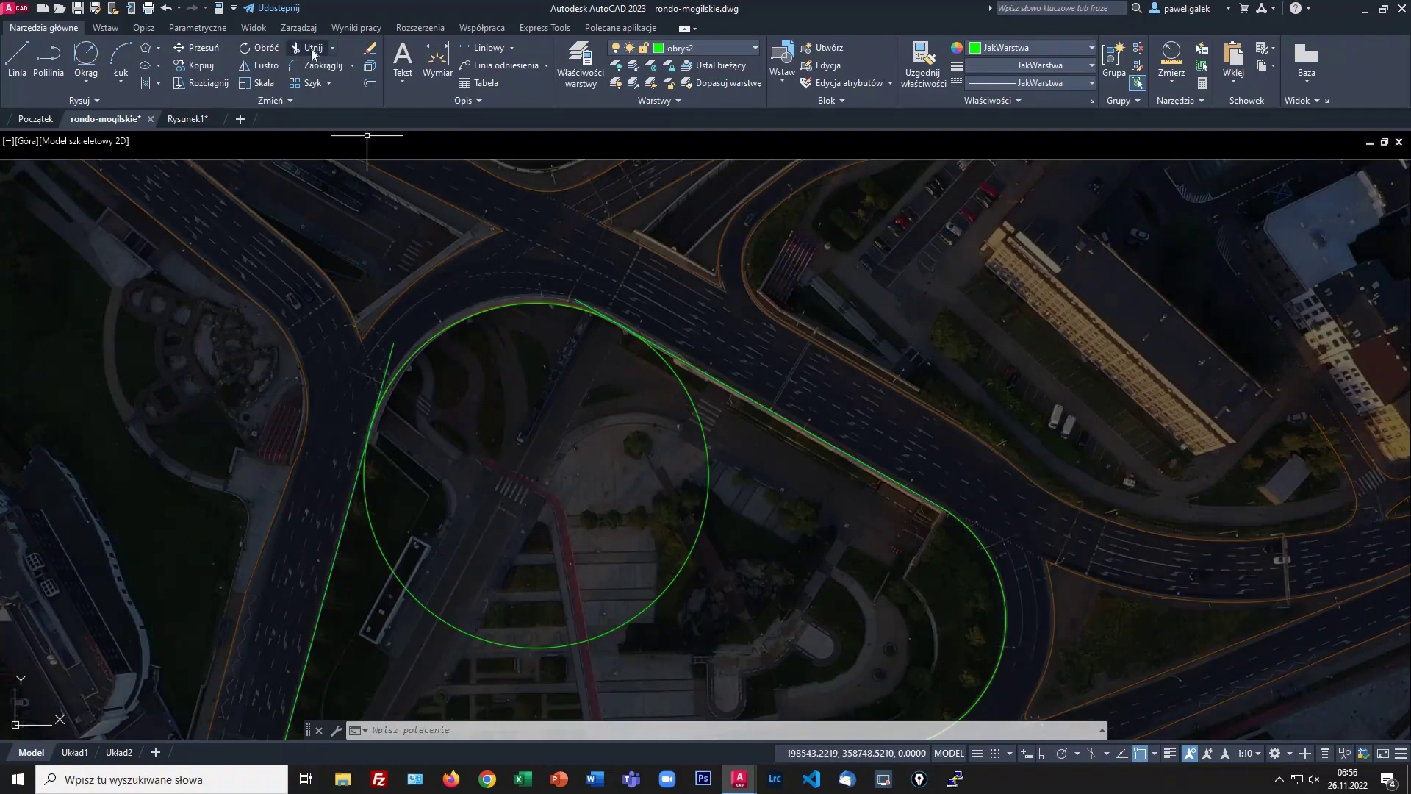
# Step: Trim away the circle portion between the two road-edge lines to close the island outline
pyautogui.click(311, 49)
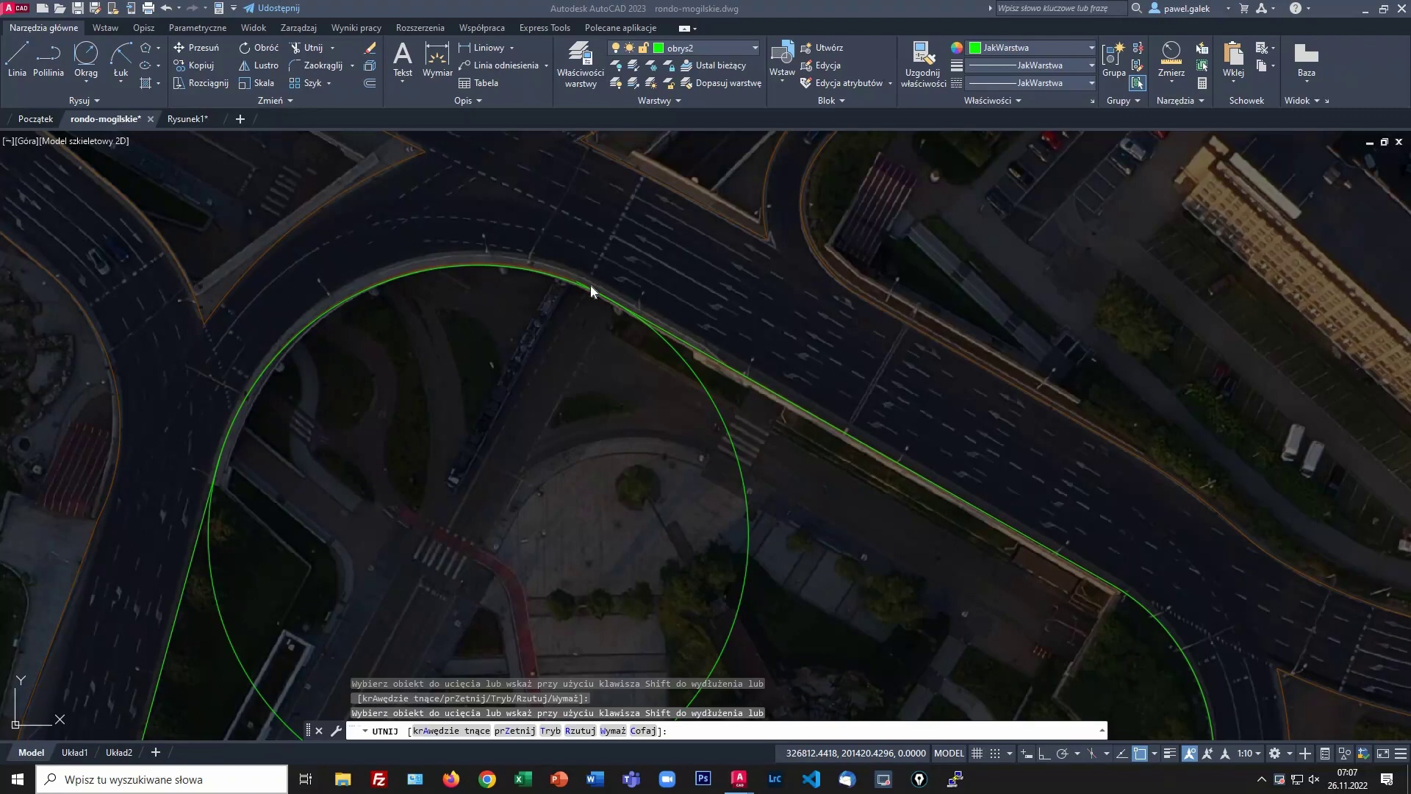
pyautogui.scroll(4, 589, 280)
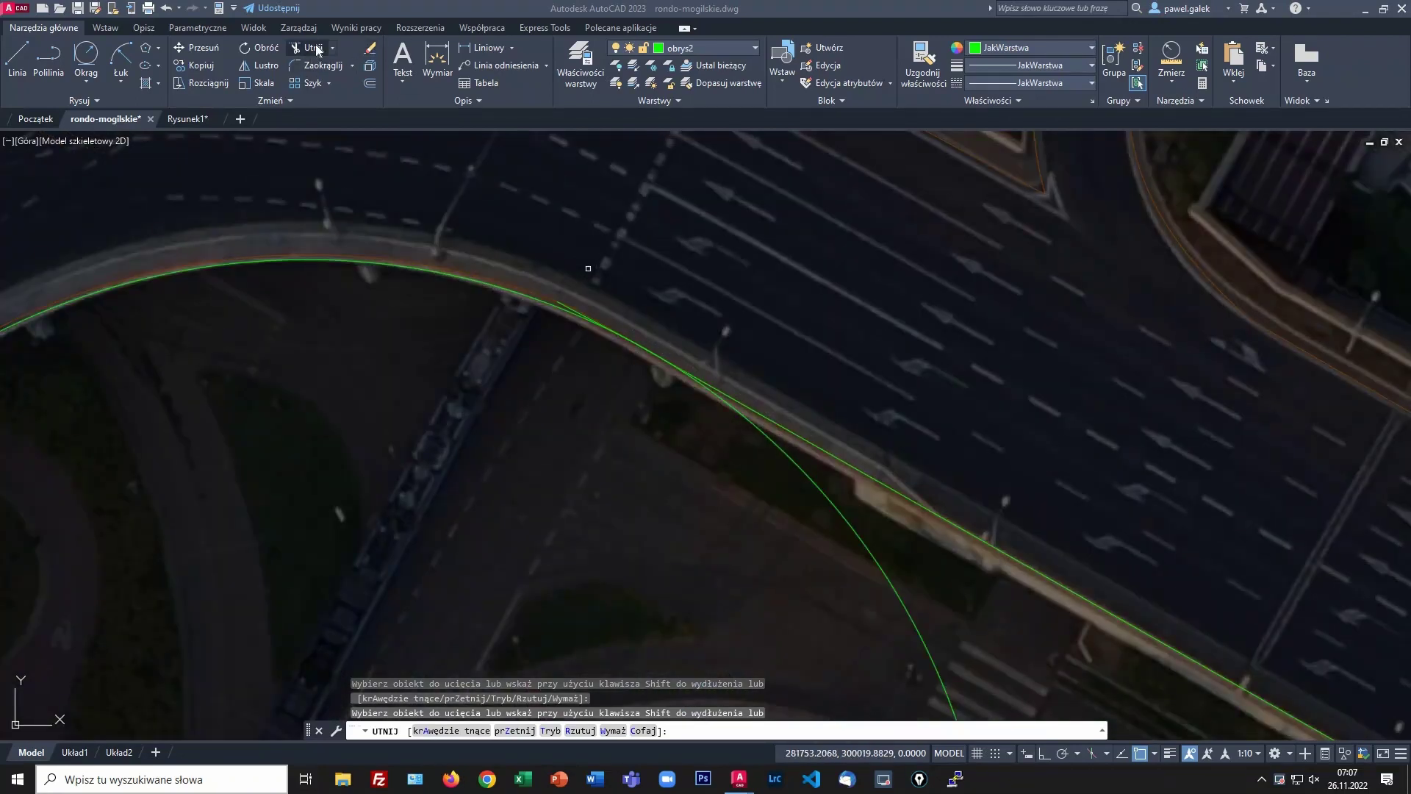
pyautogui.scroll(2, 549, 377)
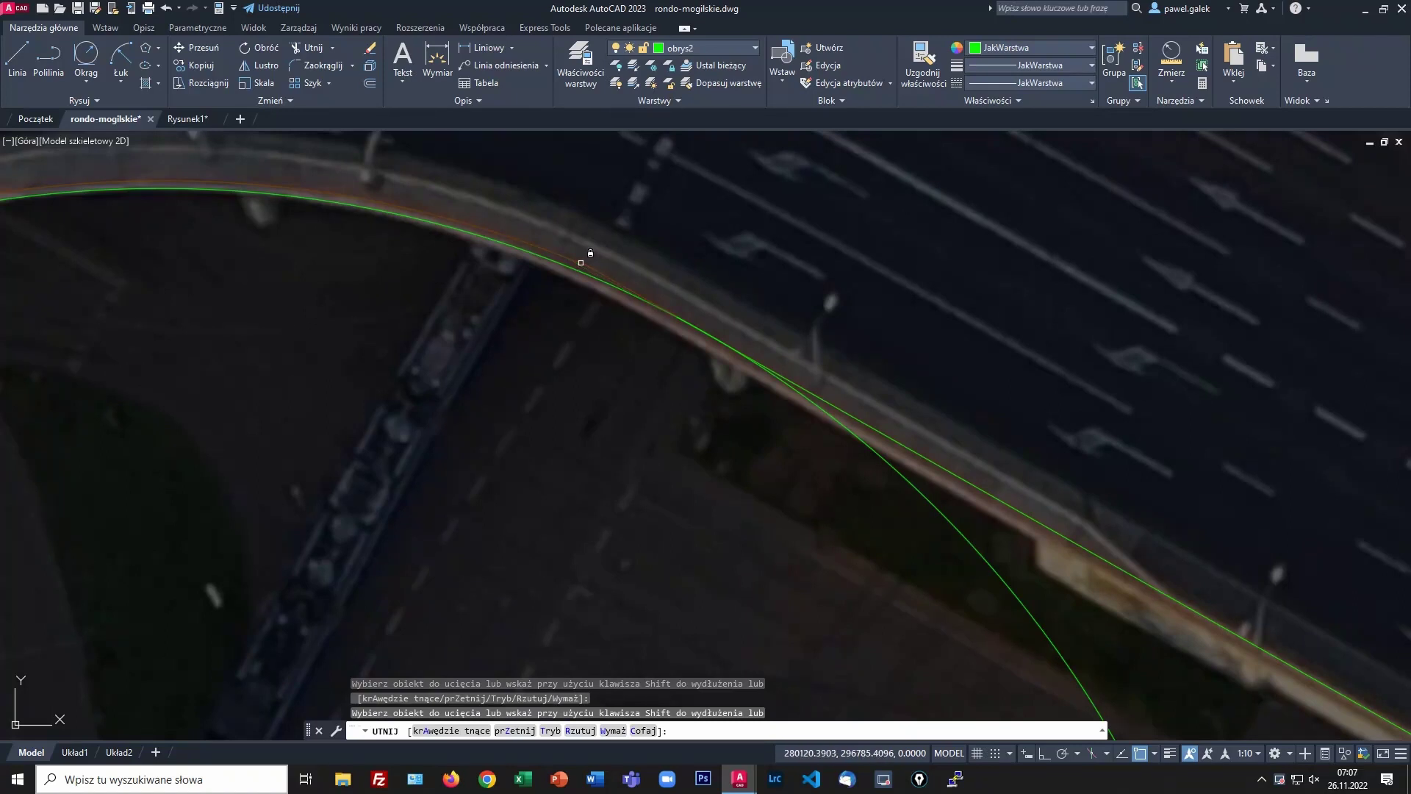
pyautogui.scroll(-3, 655, 419)
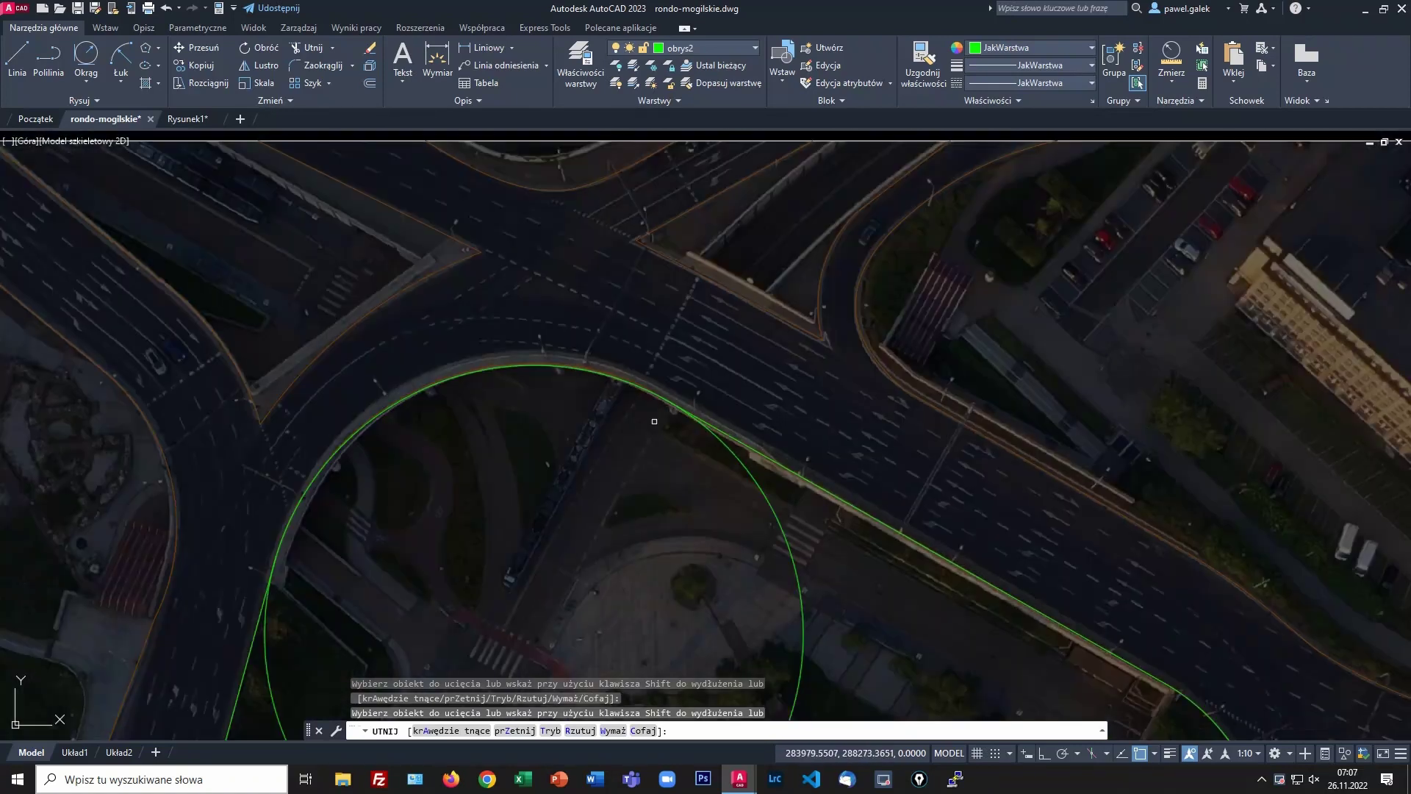
pyautogui.moveTo(560, 536); pyautogui.dragTo(659, 286, button='middle')
pyautogui.scroll(-2, 677, 306)
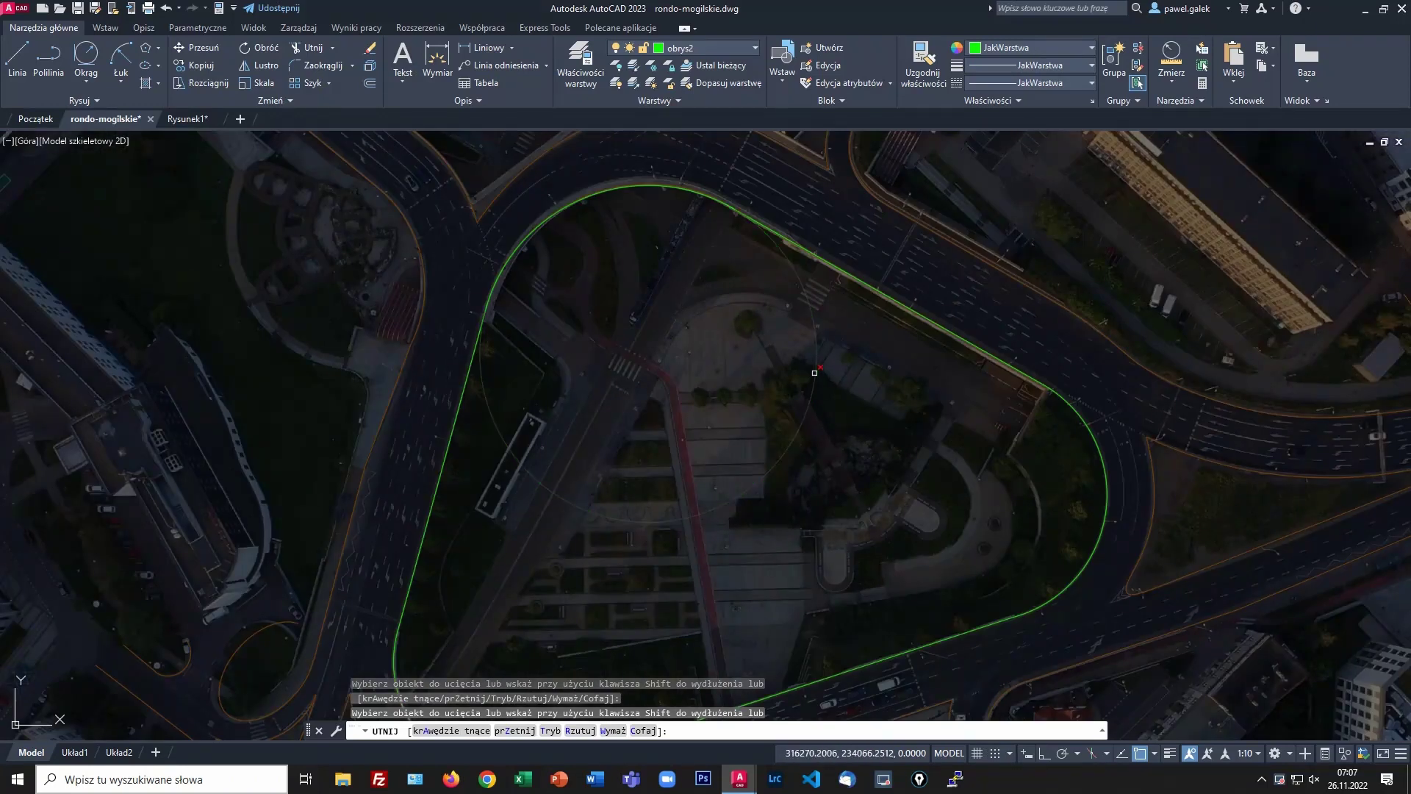
pyautogui.click(814, 373)
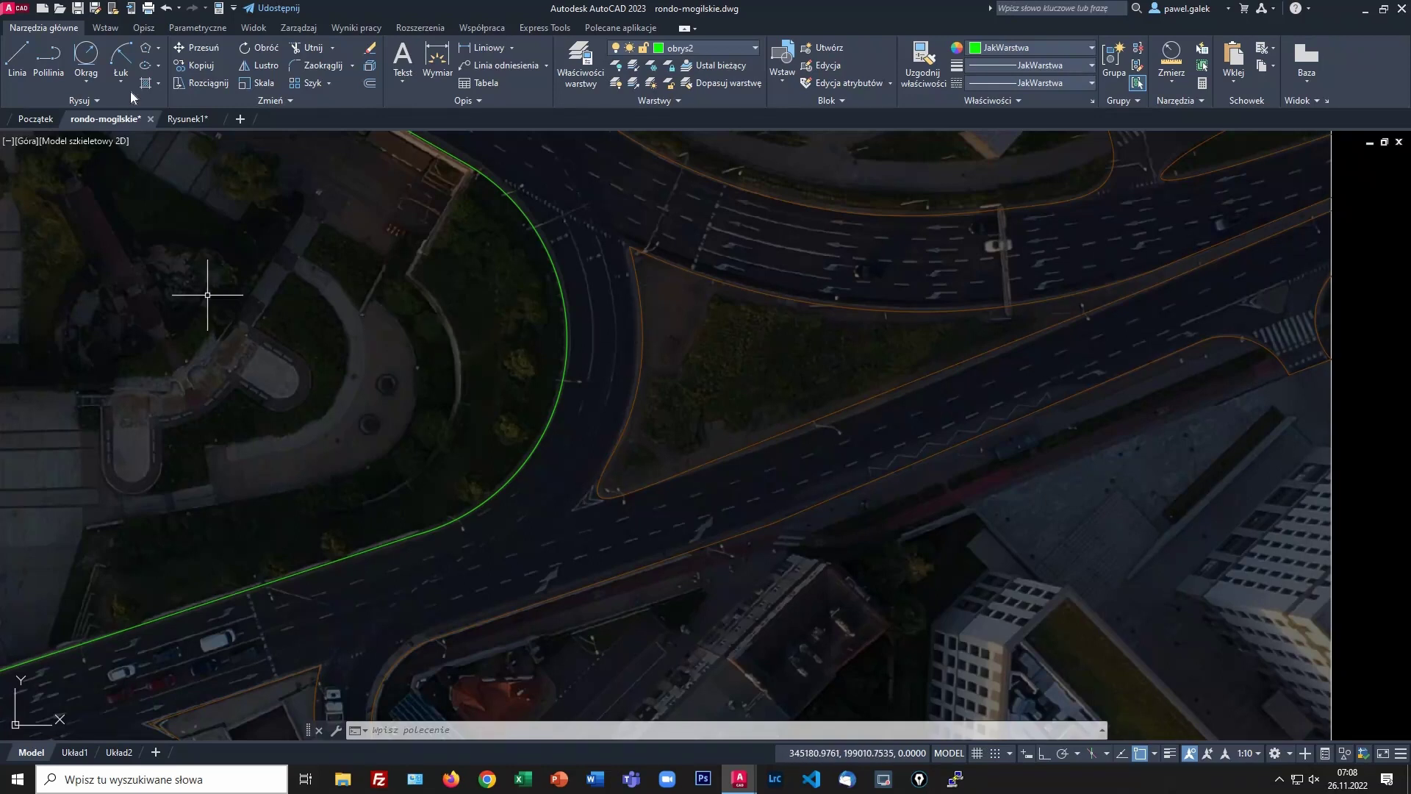
# Step: Pin the expanded Draw panel open and start a control-vertex spline
pyautogui.click(98, 102)
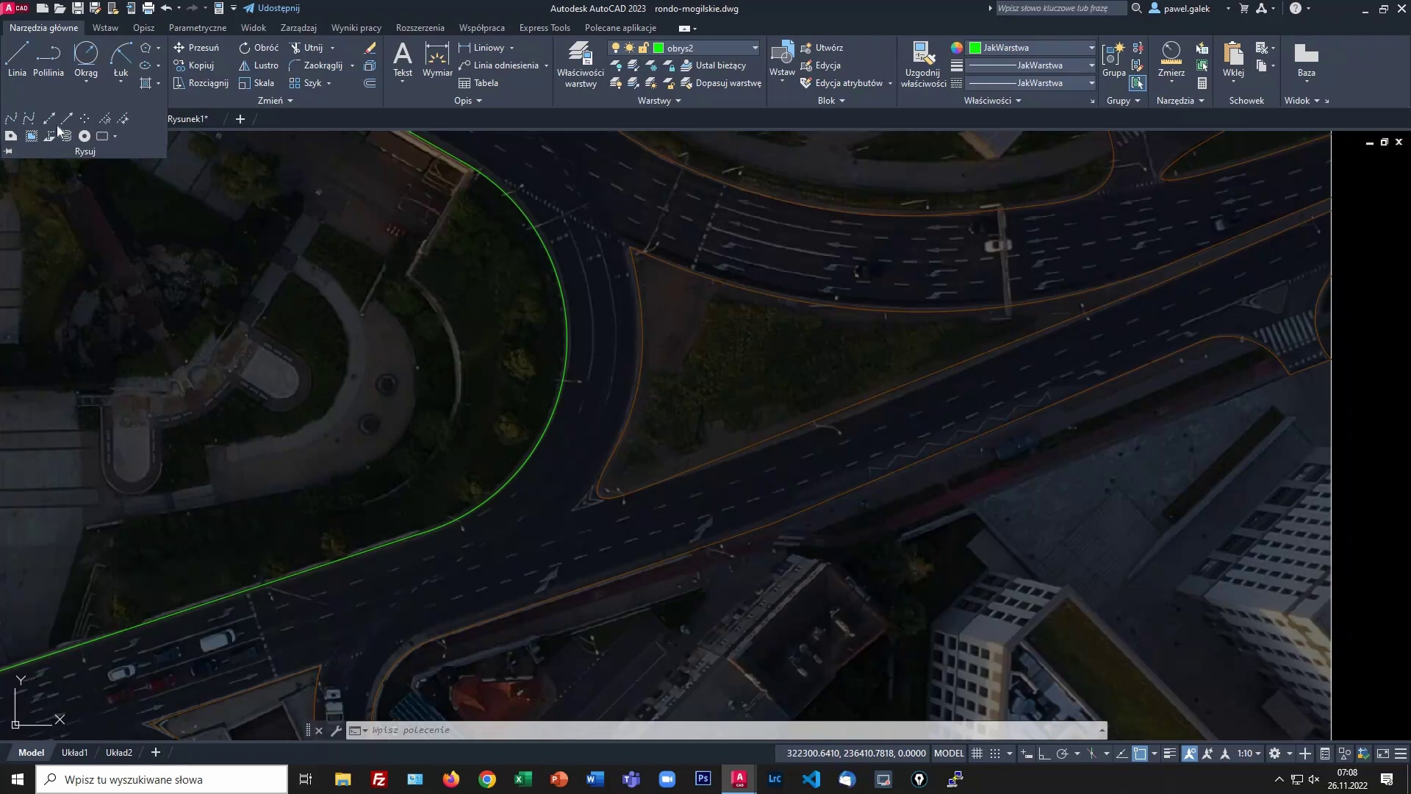
pyautogui.click(7, 150)
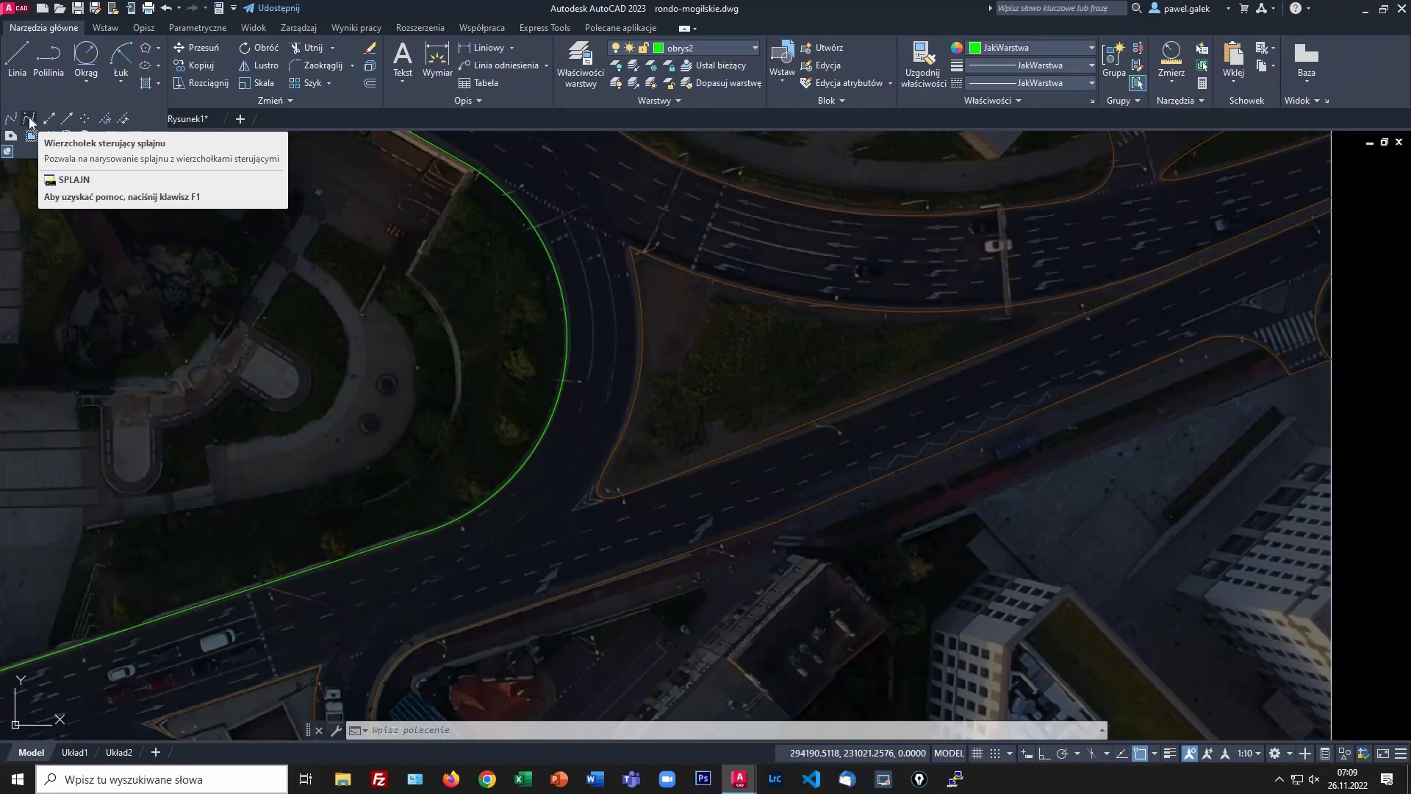
pyautogui.click(30, 123)
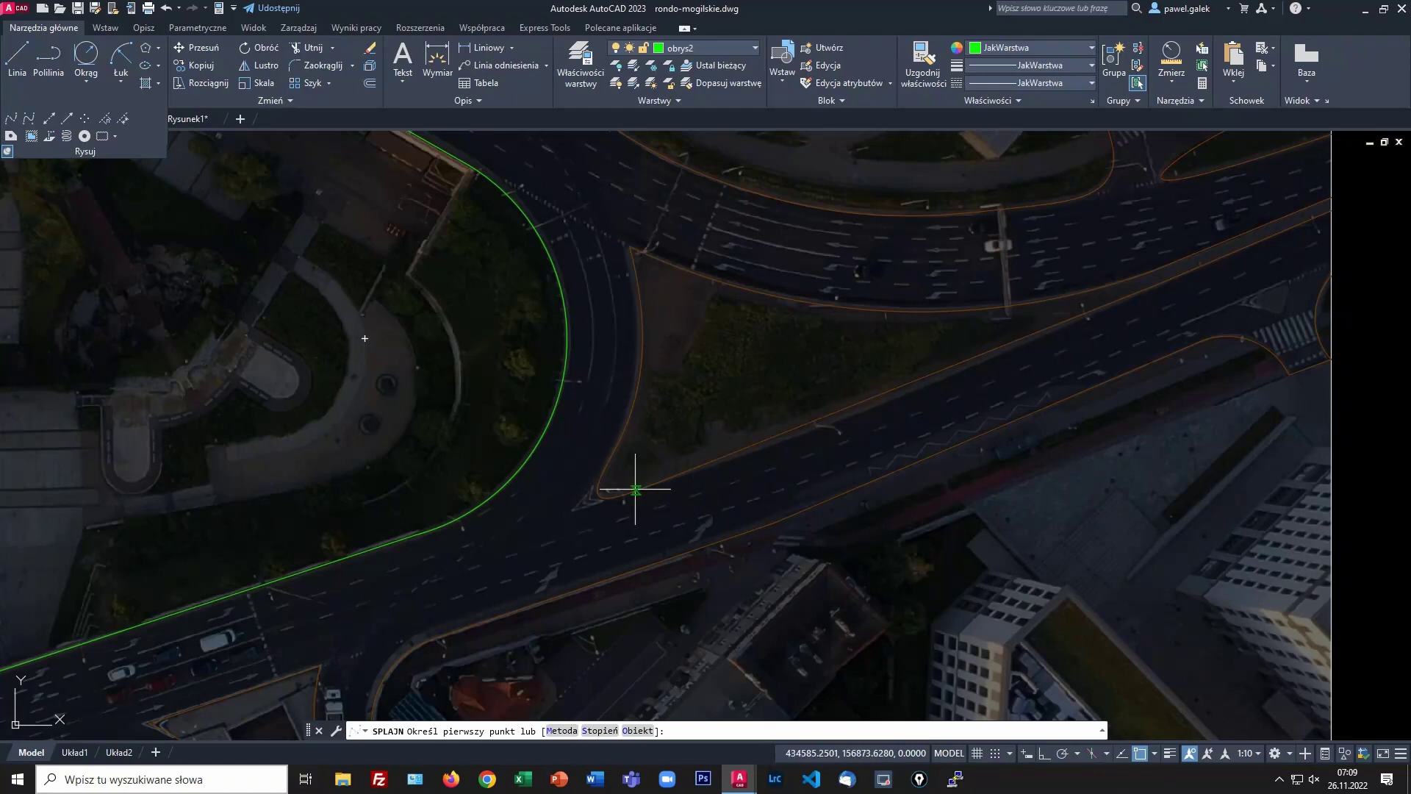
# Step: Draw a control-vertex spline around the traffic island from its top tip to its right end
pyautogui.click(631, 248)
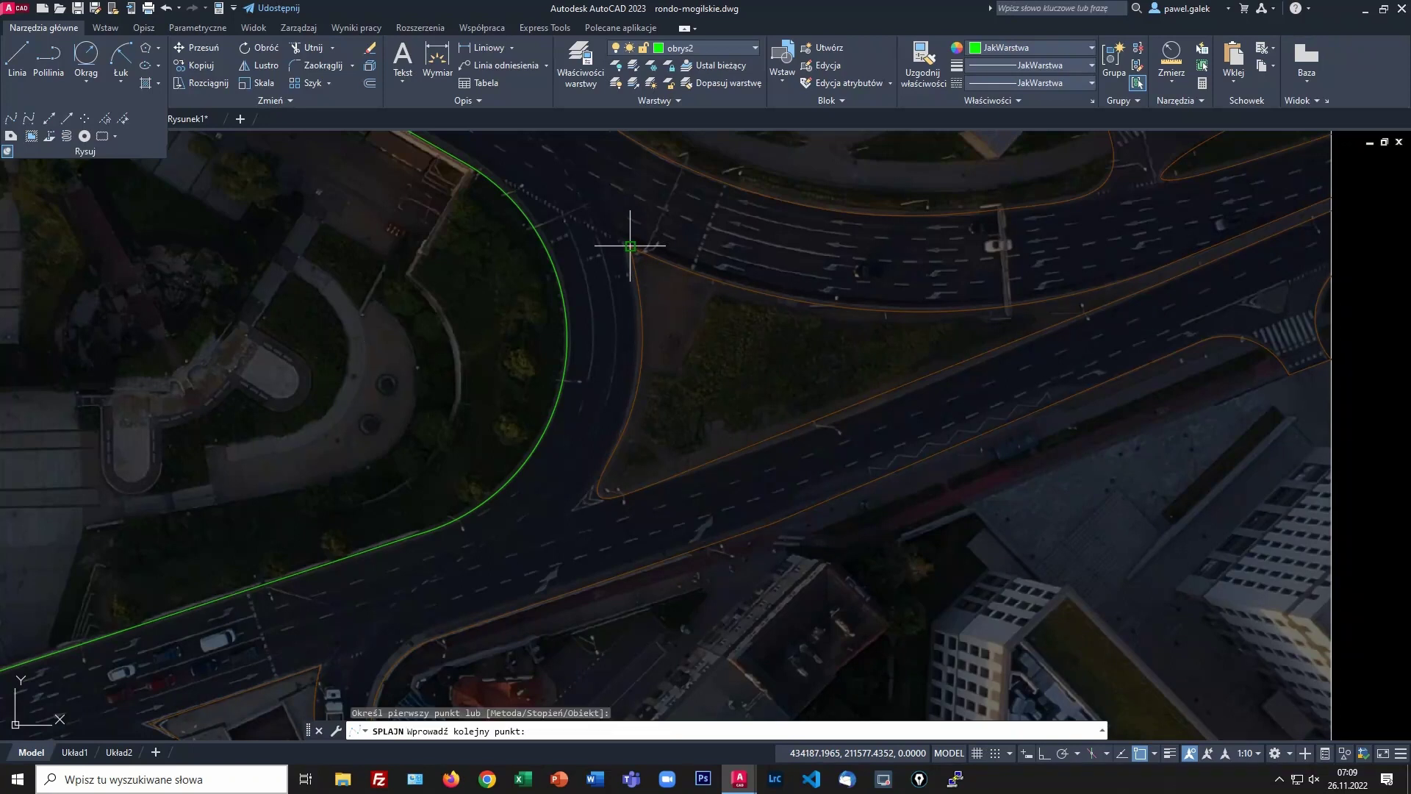
pyautogui.click(640, 311)
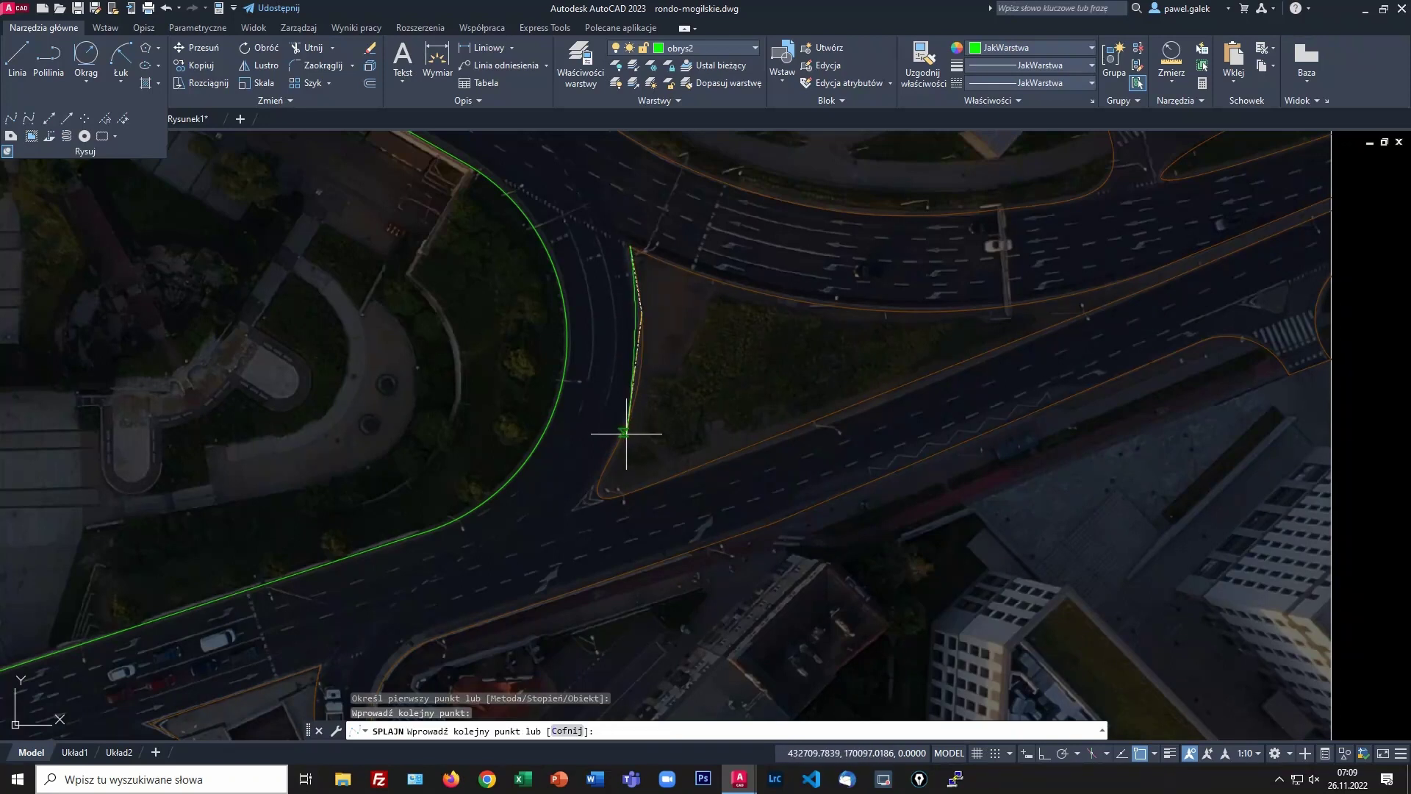
pyautogui.click(603, 469)
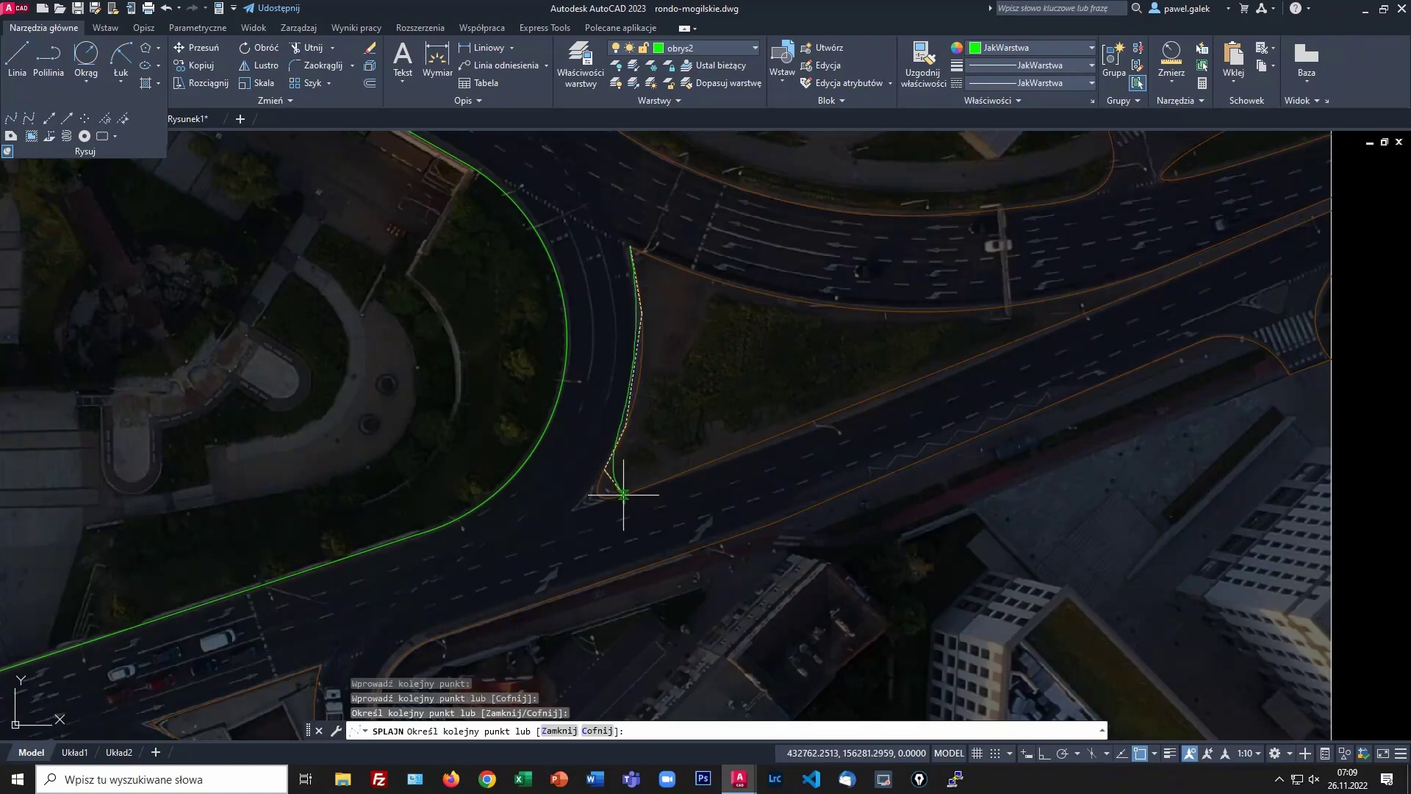
pyautogui.click(622, 492)
pyautogui.click(758, 442)
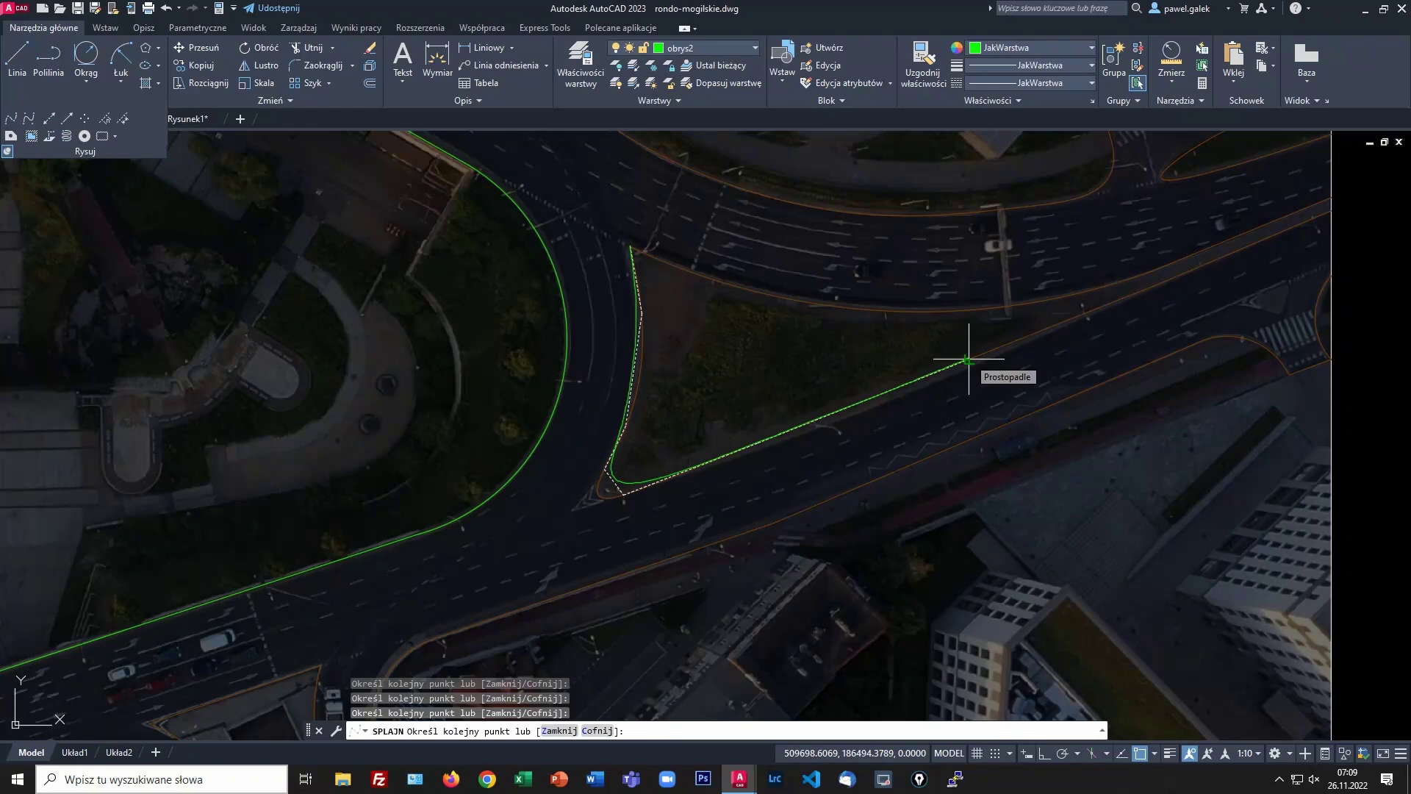
pyautogui.click(968, 359)
pyautogui.press('Return')
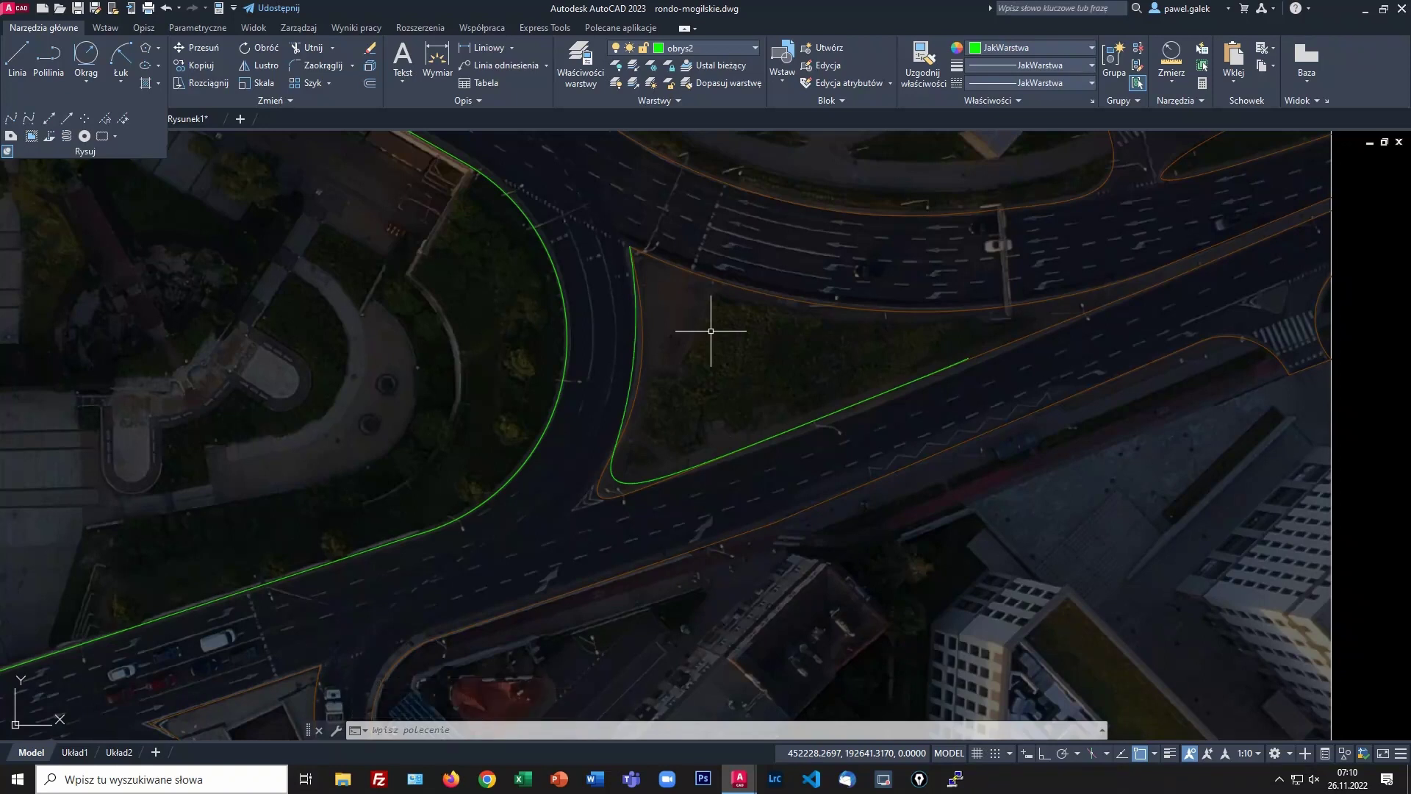
# Step: Drag the spline's upper and bottom-corner vertices so the curve follows the island edge
pyautogui.scroll(2, 695, 336)
pyautogui.click(601, 285)
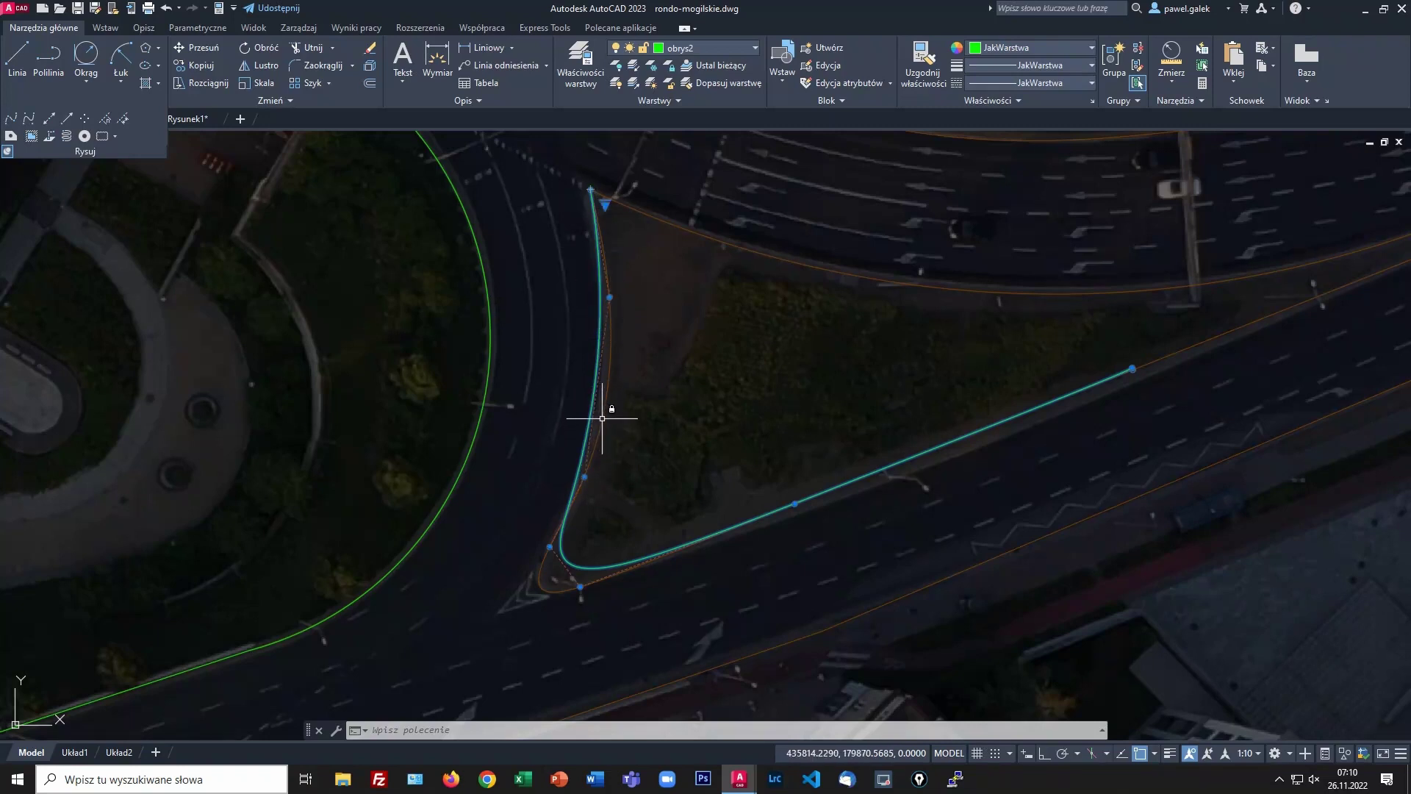
pyautogui.click(610, 297)
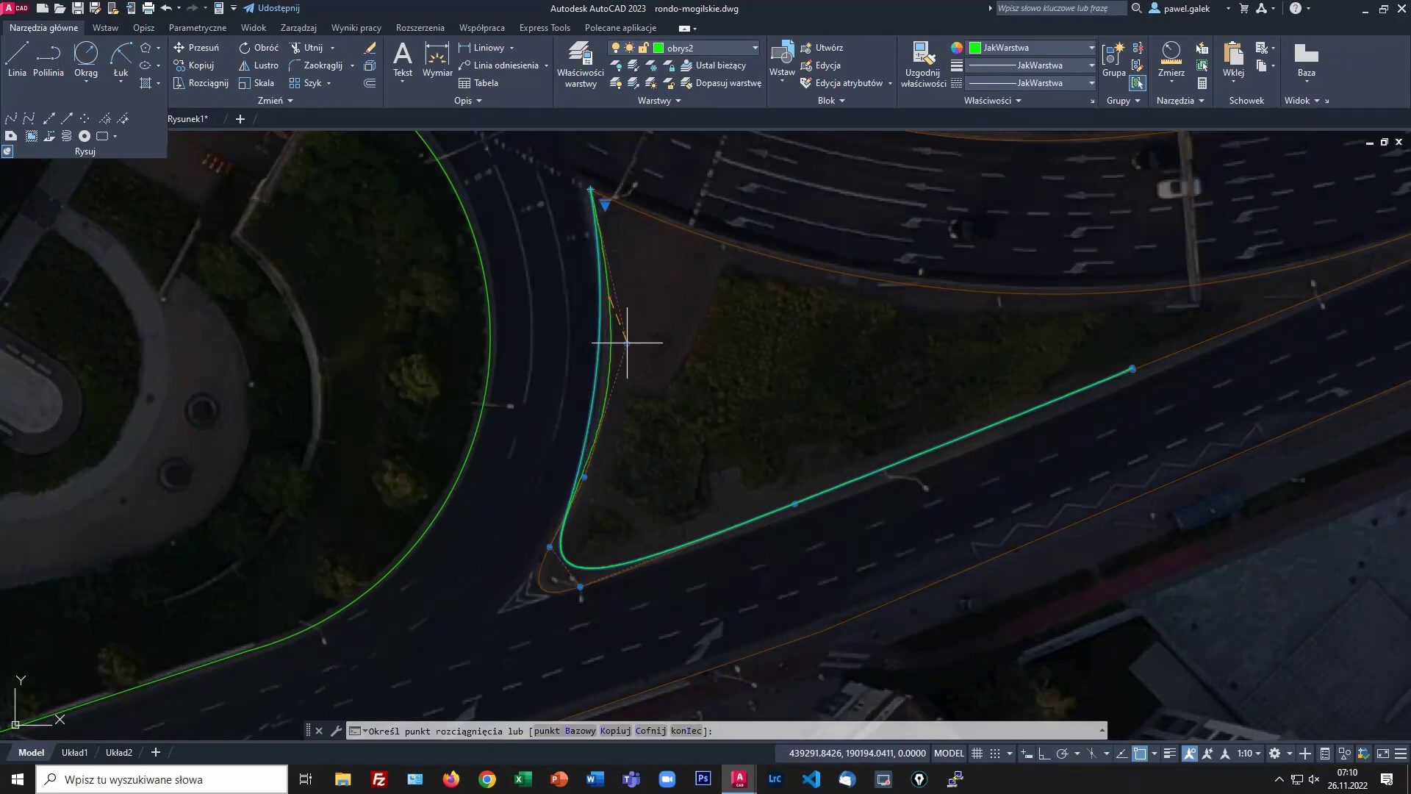
pyautogui.click(628, 342)
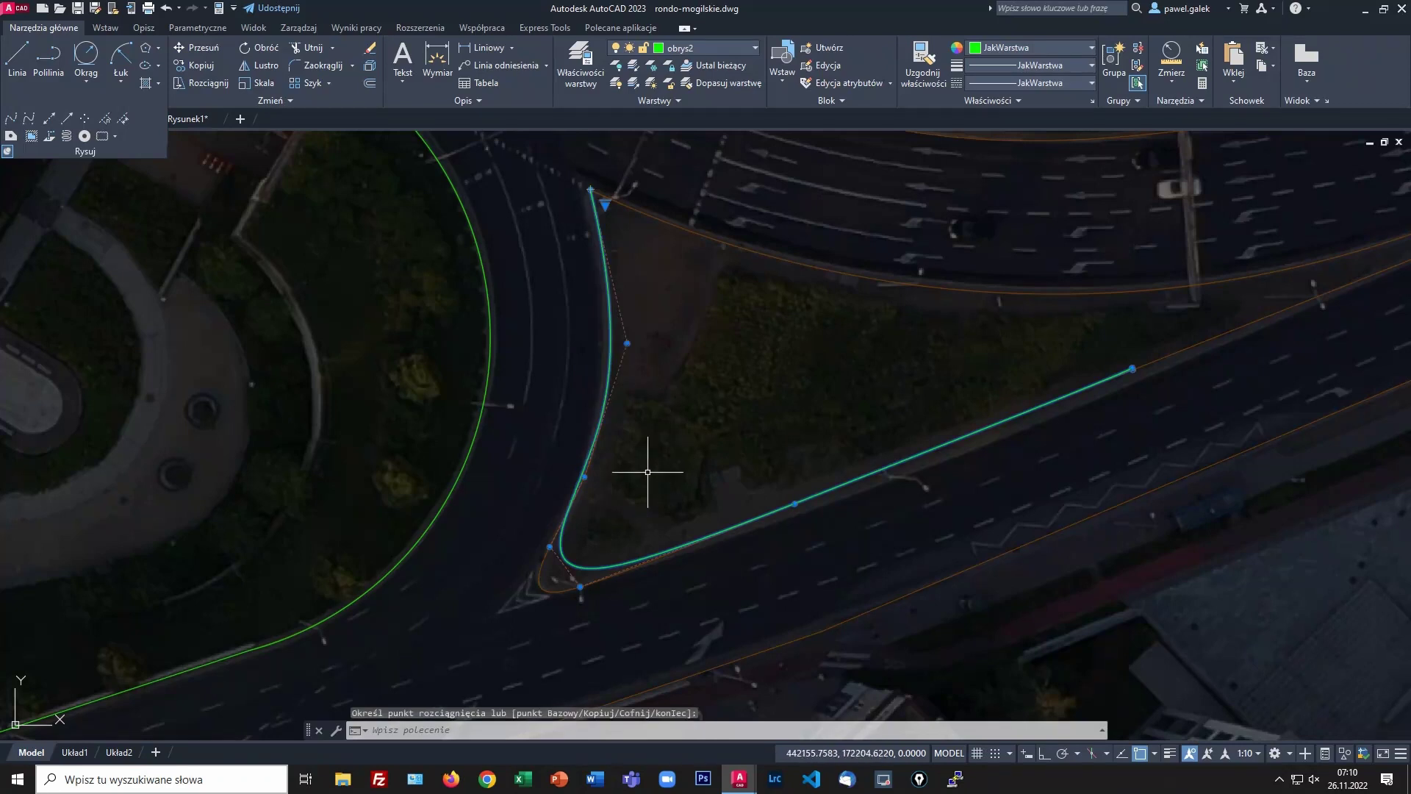
pyautogui.scroll(2, 632, 488)
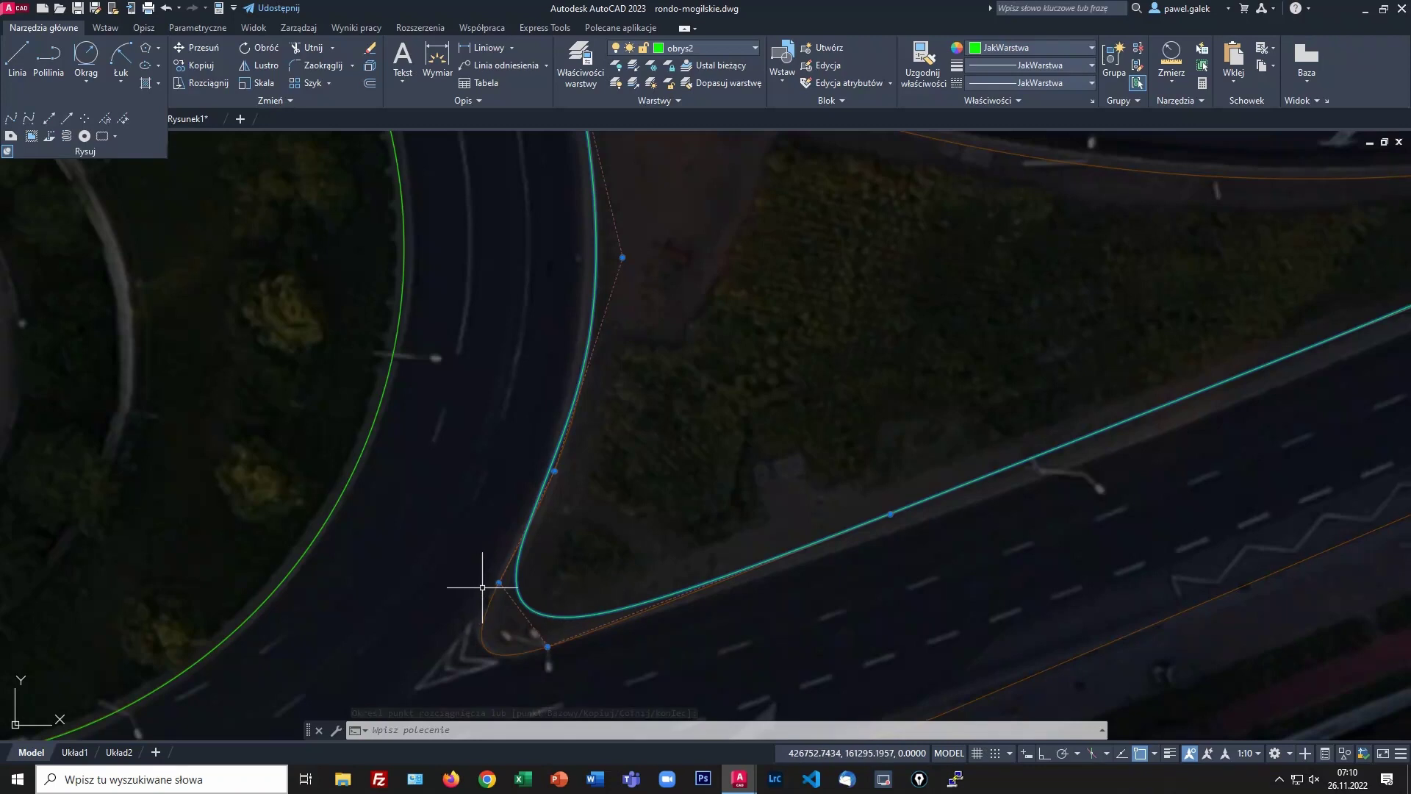
pyautogui.scroll(-2, 764, 418)
pyautogui.moveTo(679, 497); pyautogui.dragTo(668, 417, button='middle')
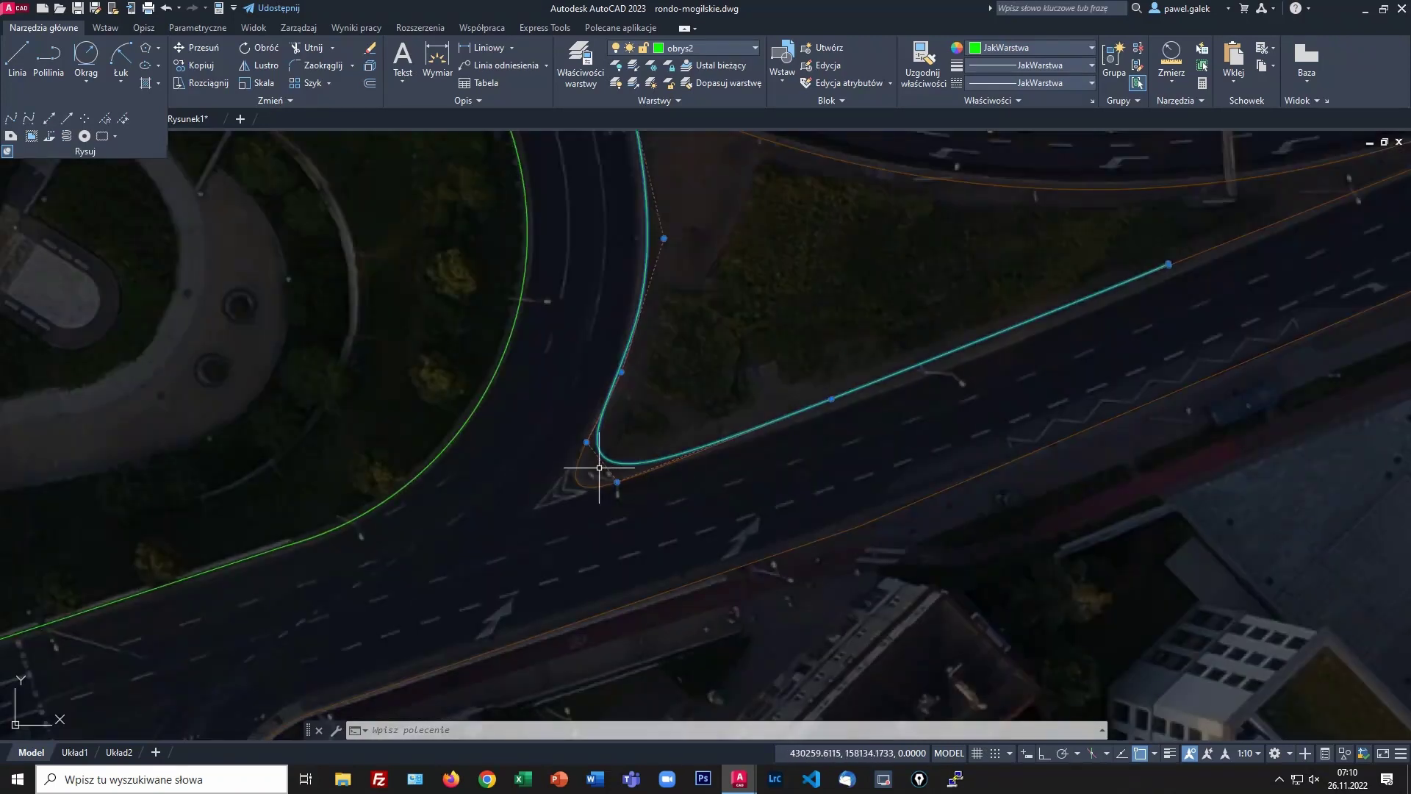
pyautogui.click(587, 442)
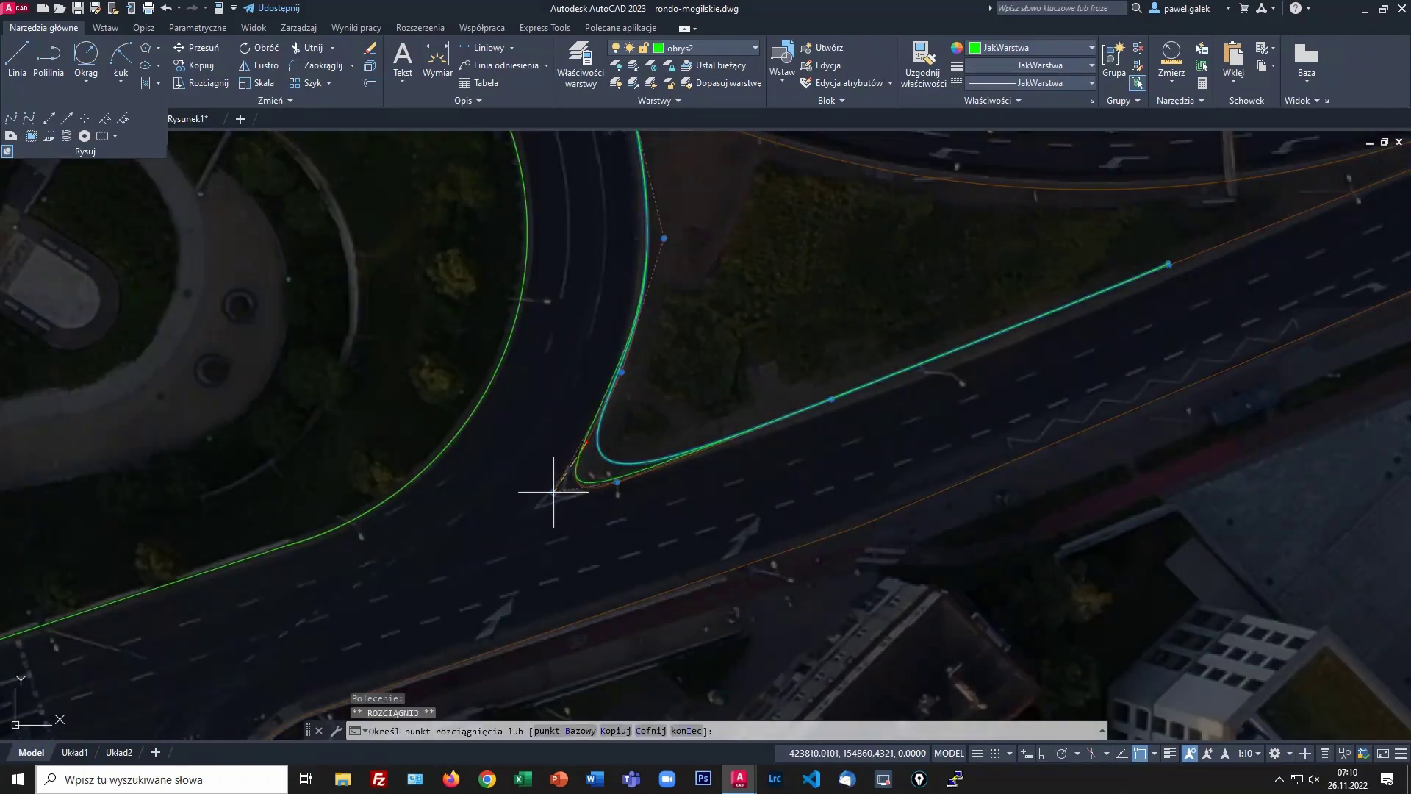
pyautogui.click(554, 502)
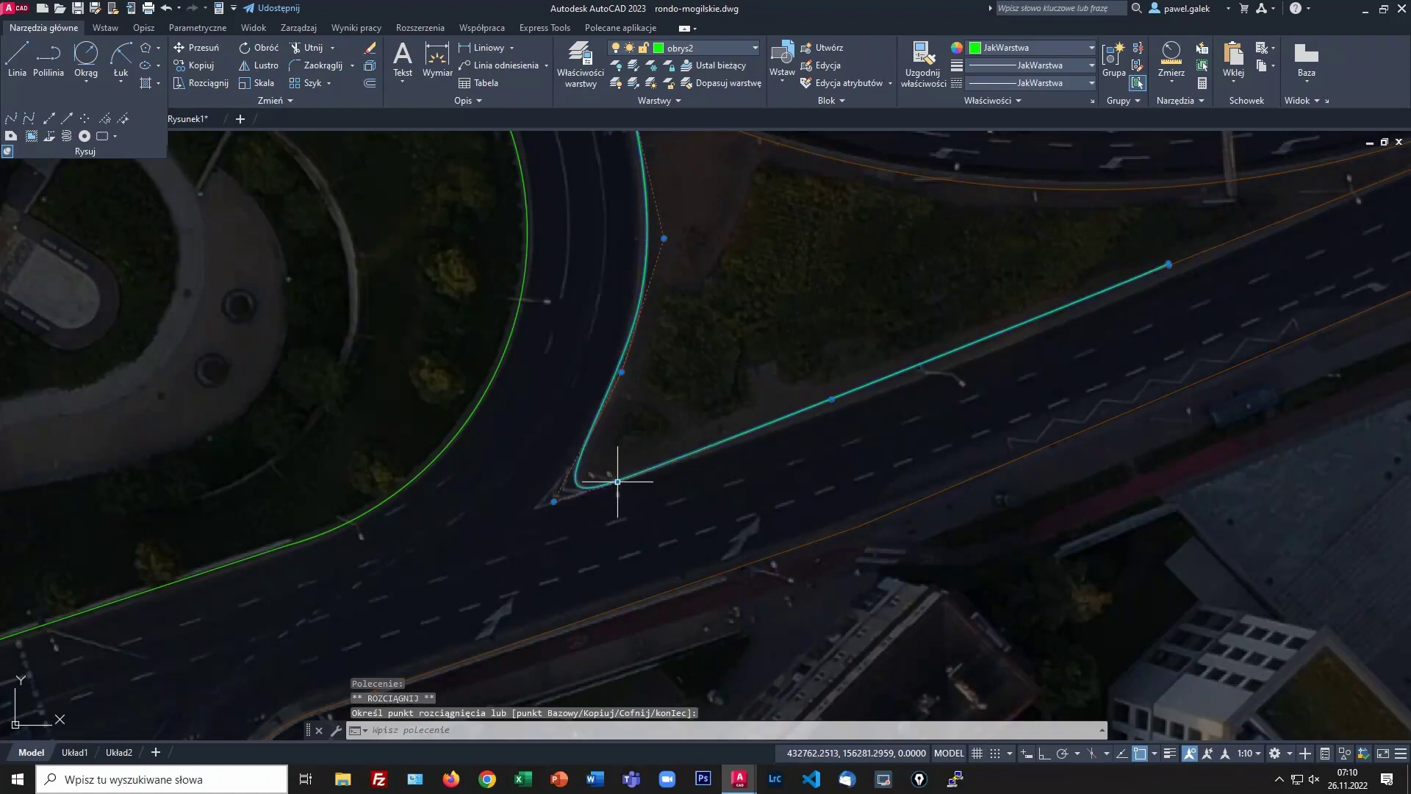
pyautogui.click(616, 483)
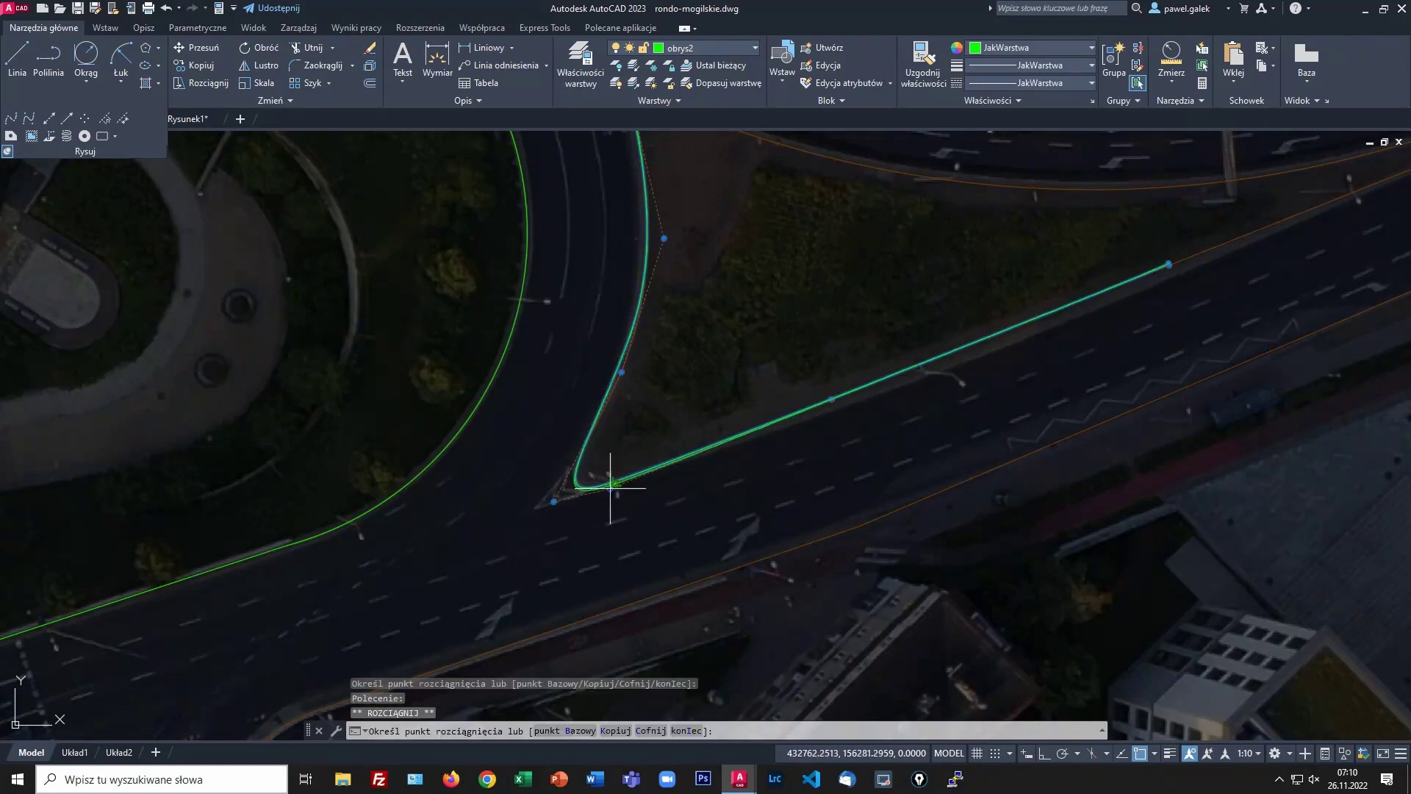
pyautogui.click(614, 484)
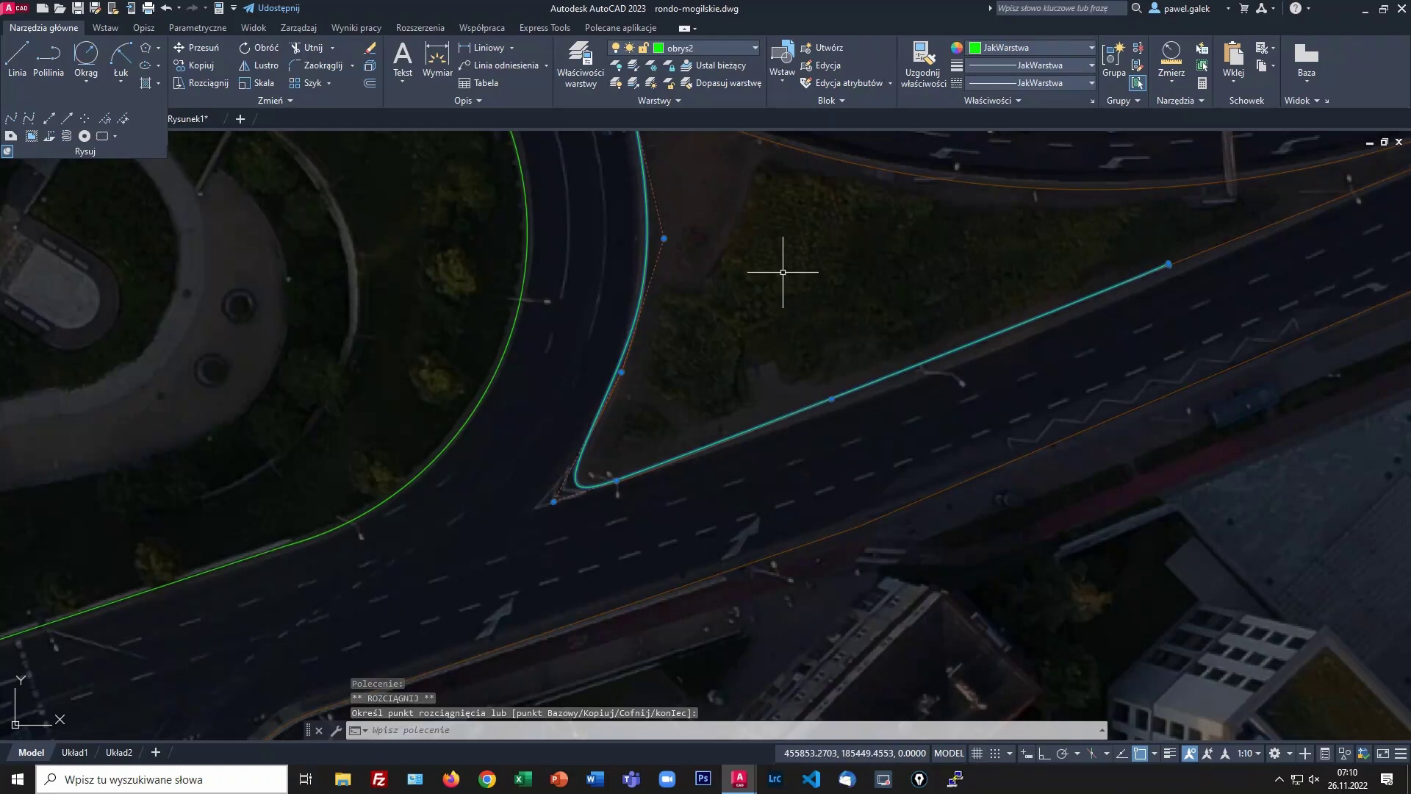
# Step: Refine the remaining vertices so the curve hugs the island tip, then deselect
pyautogui.click(622, 372)
pyautogui.click(631, 375)
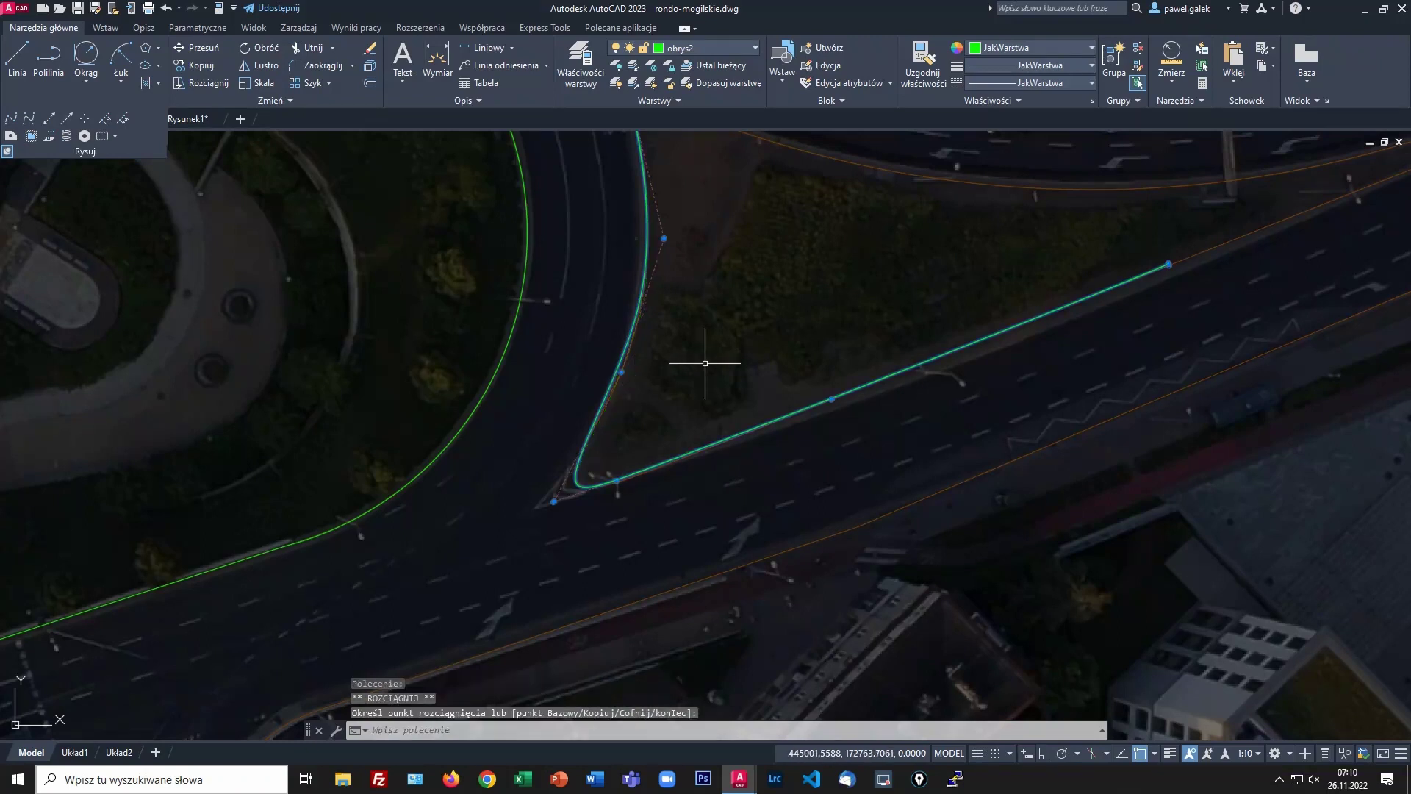
pyautogui.click(621, 372)
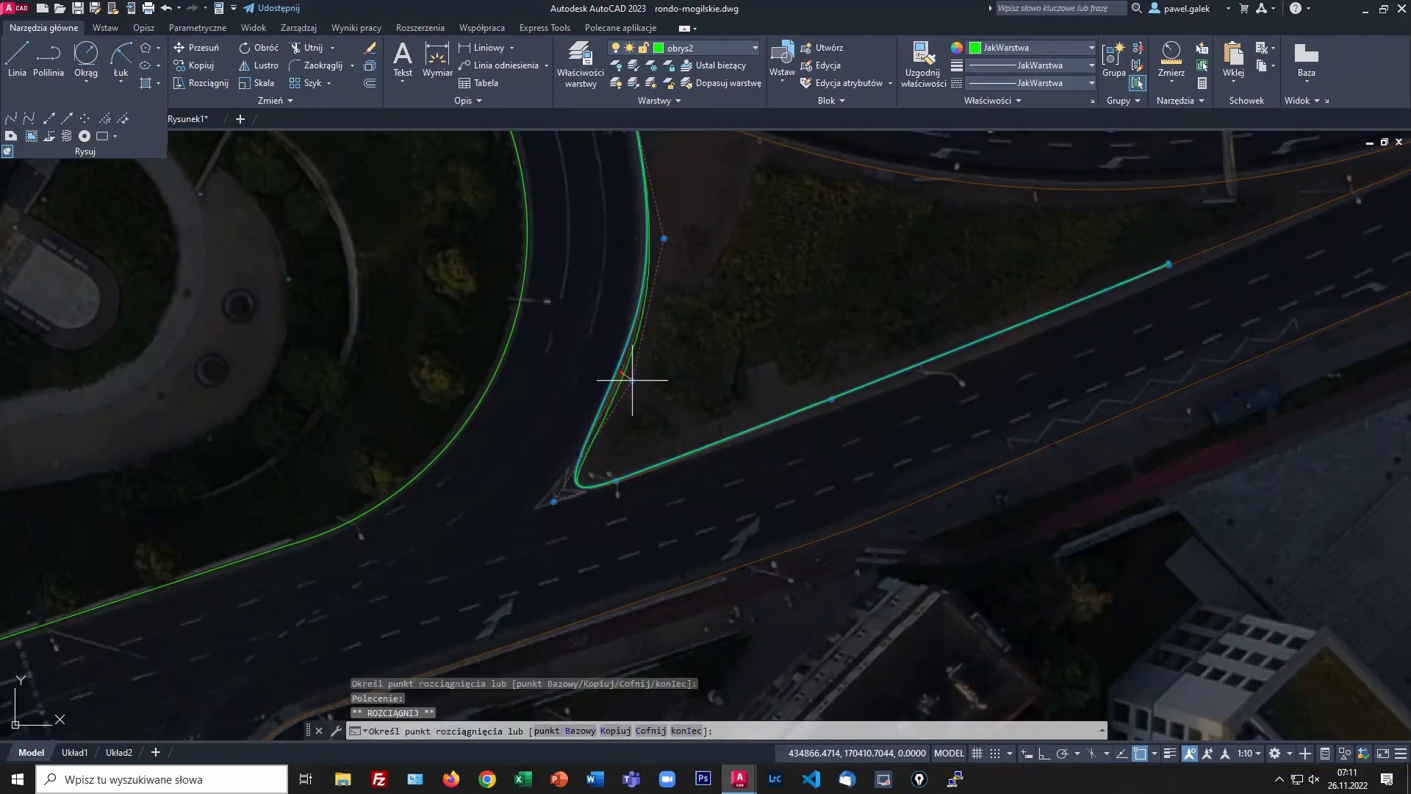
pyautogui.scroll(4, 633, 381)
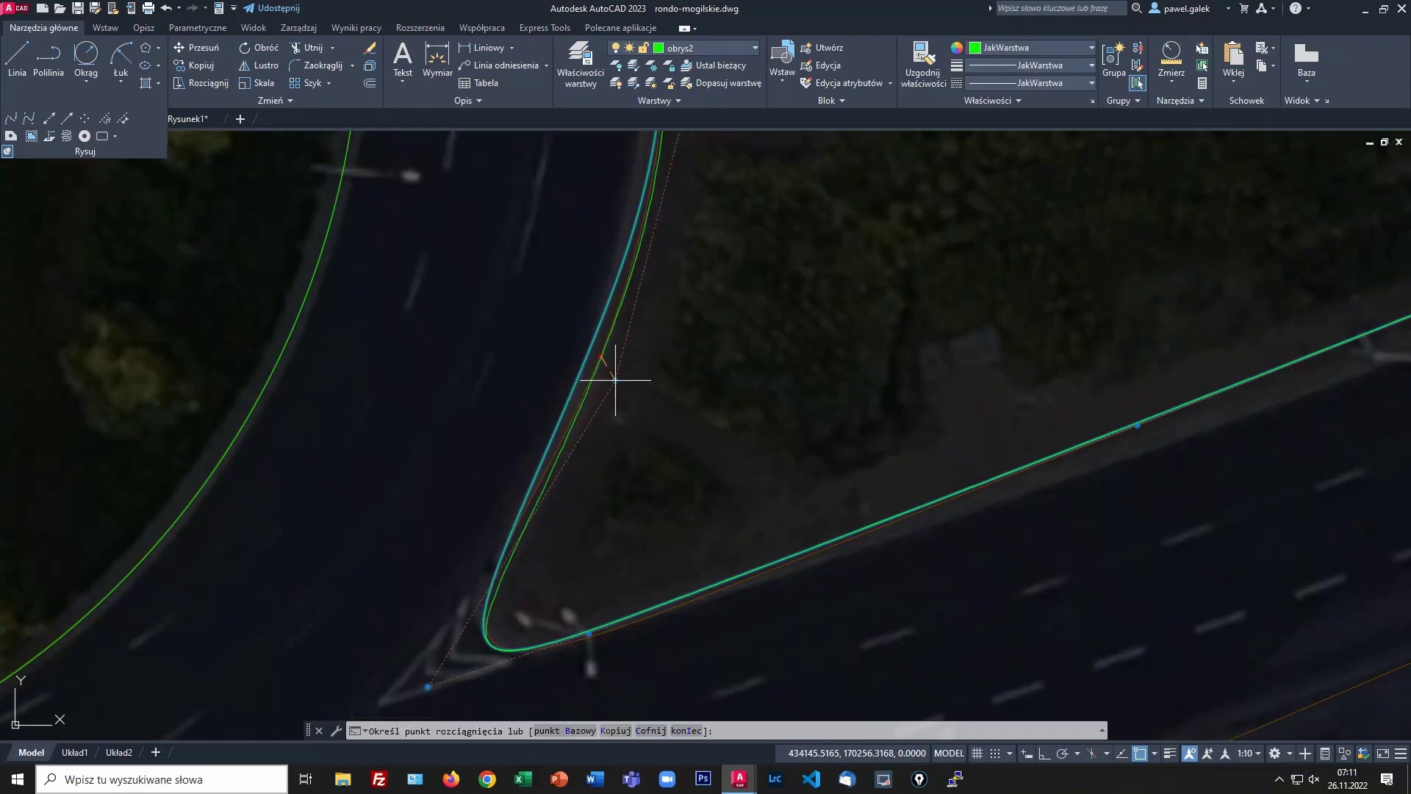
pyautogui.click(615, 380)
pyautogui.click(428, 687)
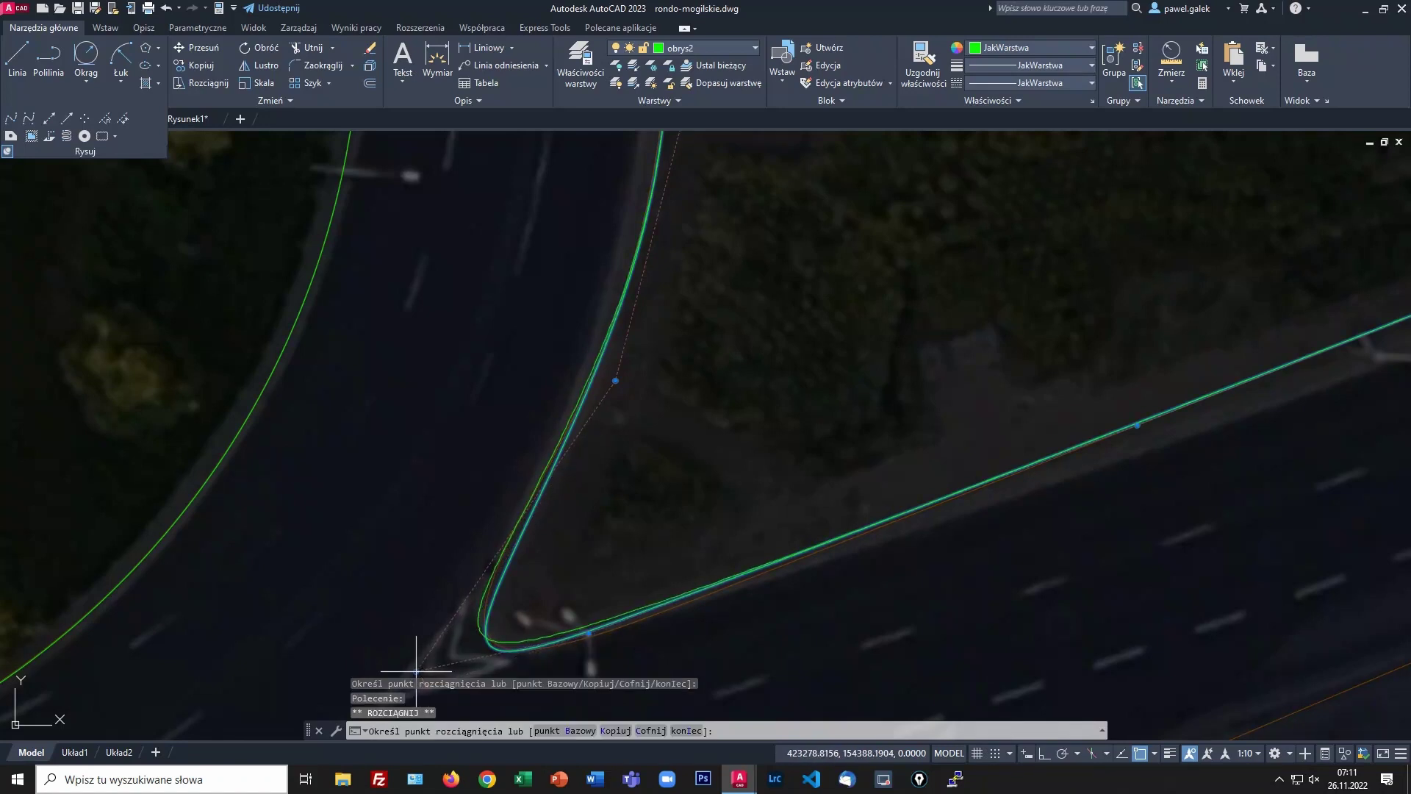
pyautogui.click(423, 672)
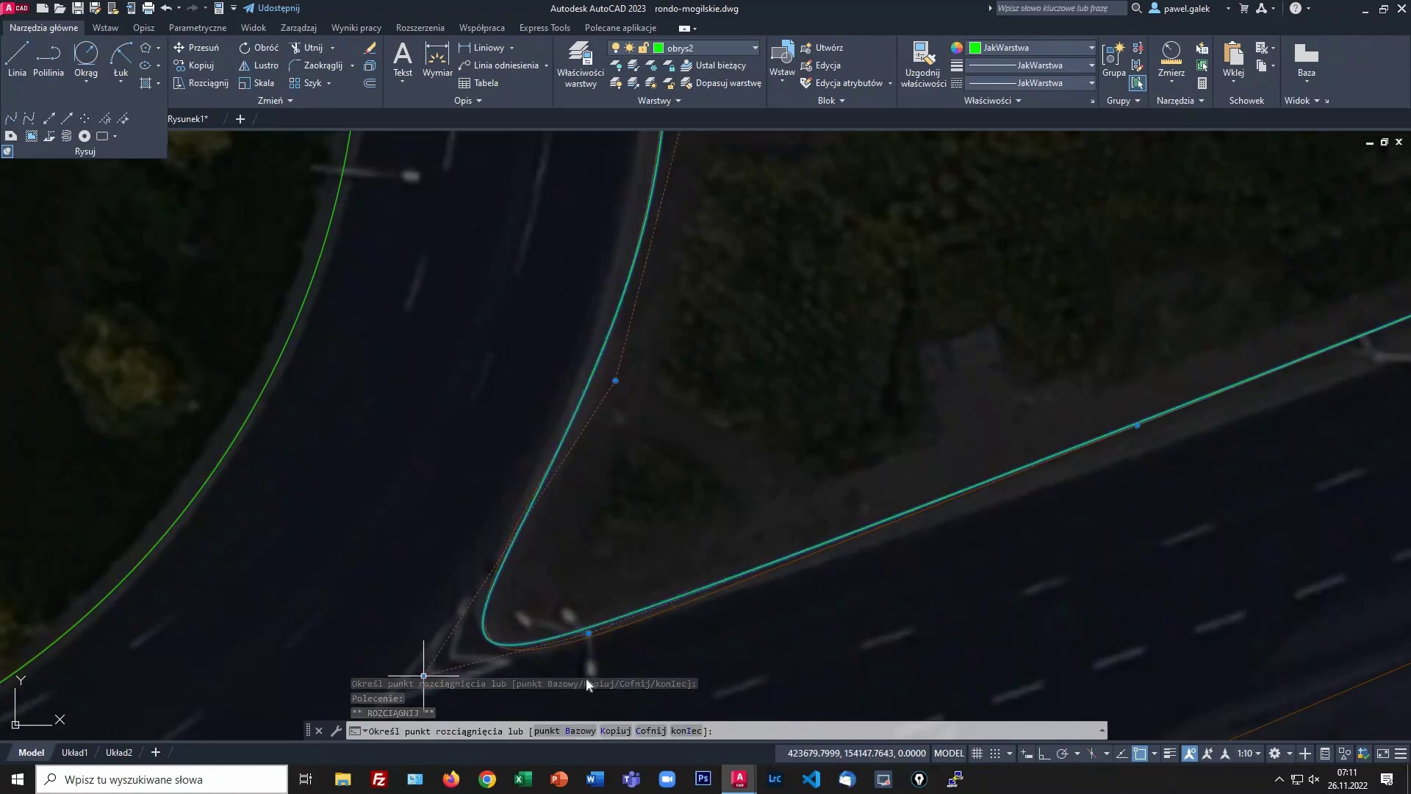
pyautogui.scroll(-2, 671, 677)
pyautogui.scroll(2, 671, 677)
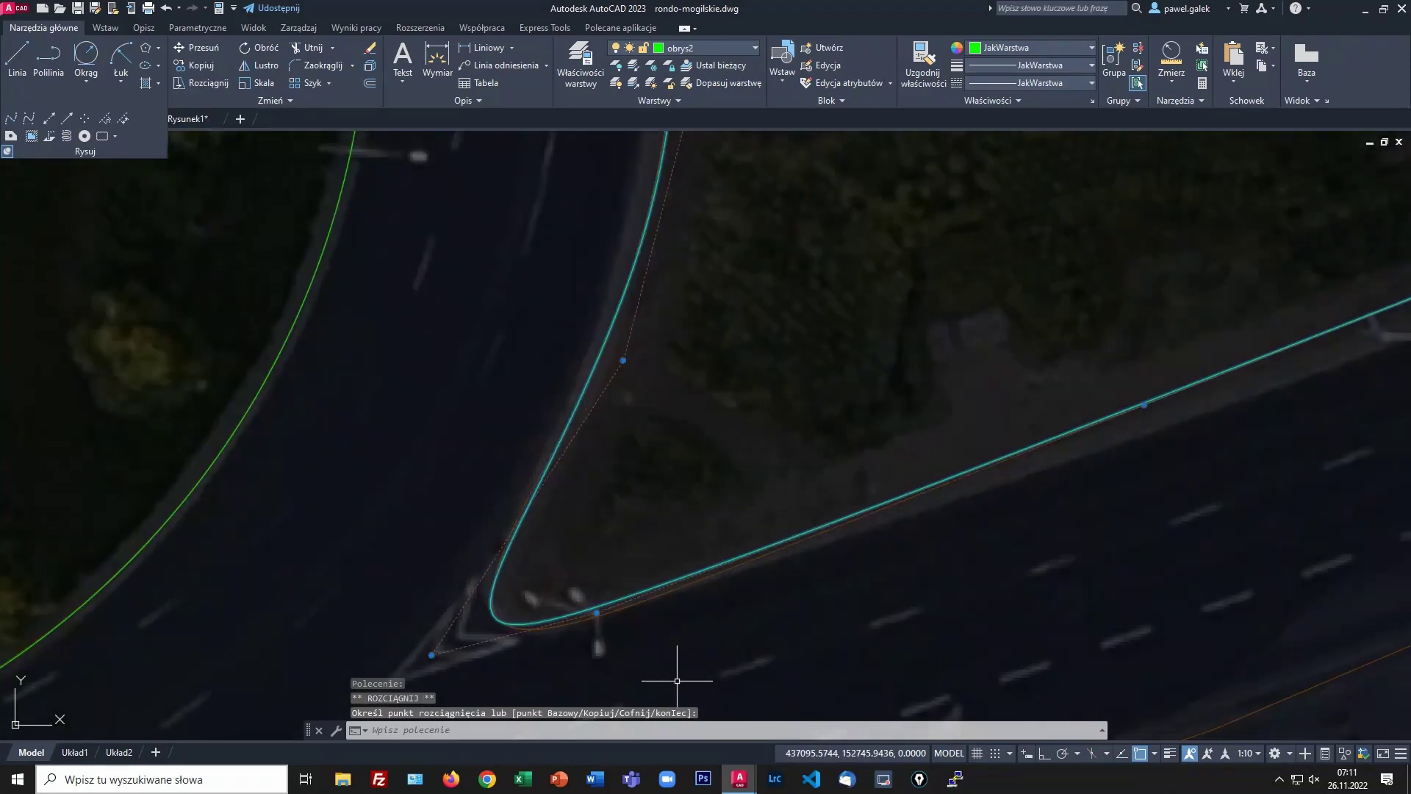
pyautogui.moveTo(671, 677); pyautogui.dragTo(632, 517, button='middle')
pyautogui.click(604, 518)
pyautogui.press('Escape')
pyautogui.press('Escape')
pyautogui.scroll(-5, 779, 541)
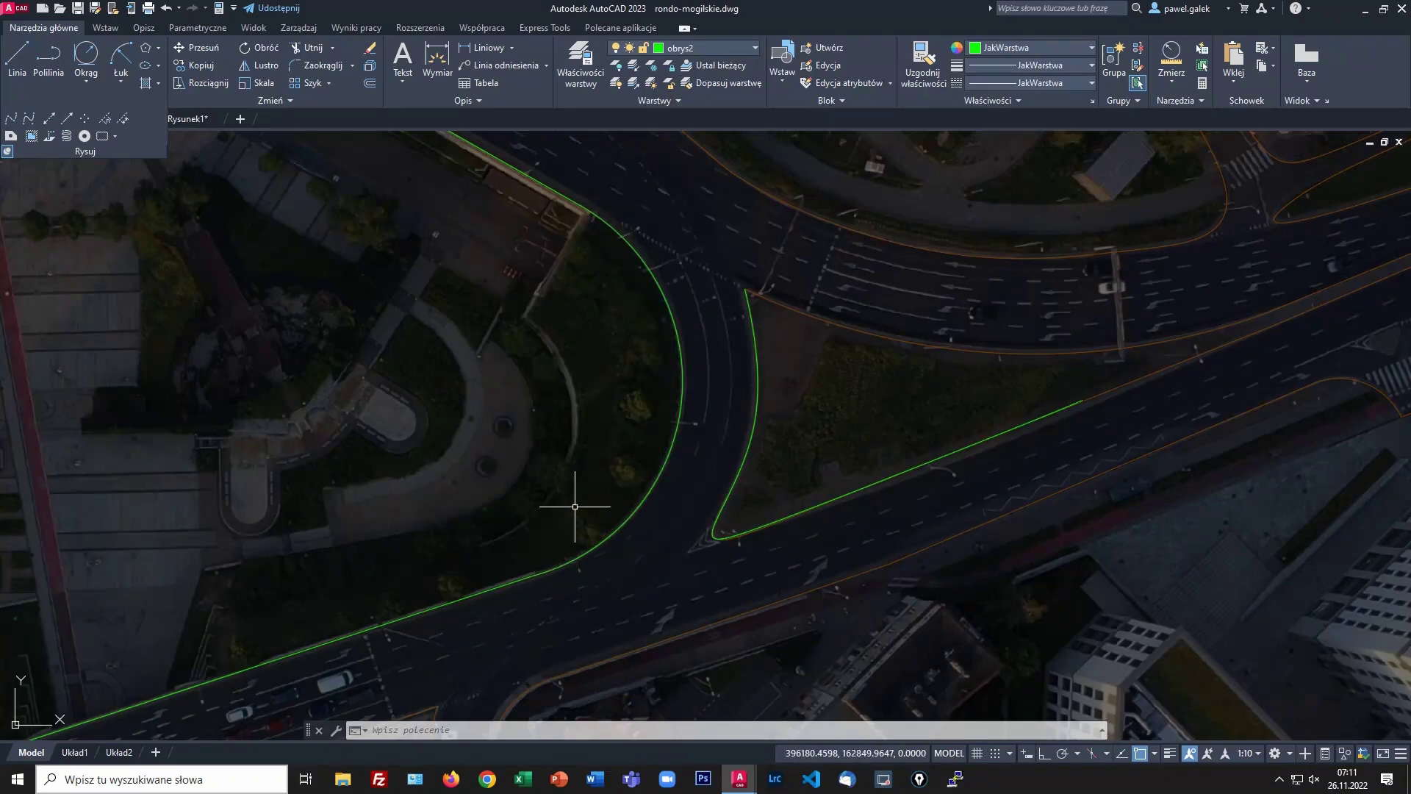
pyautogui.scroll(-2, 499, 408)
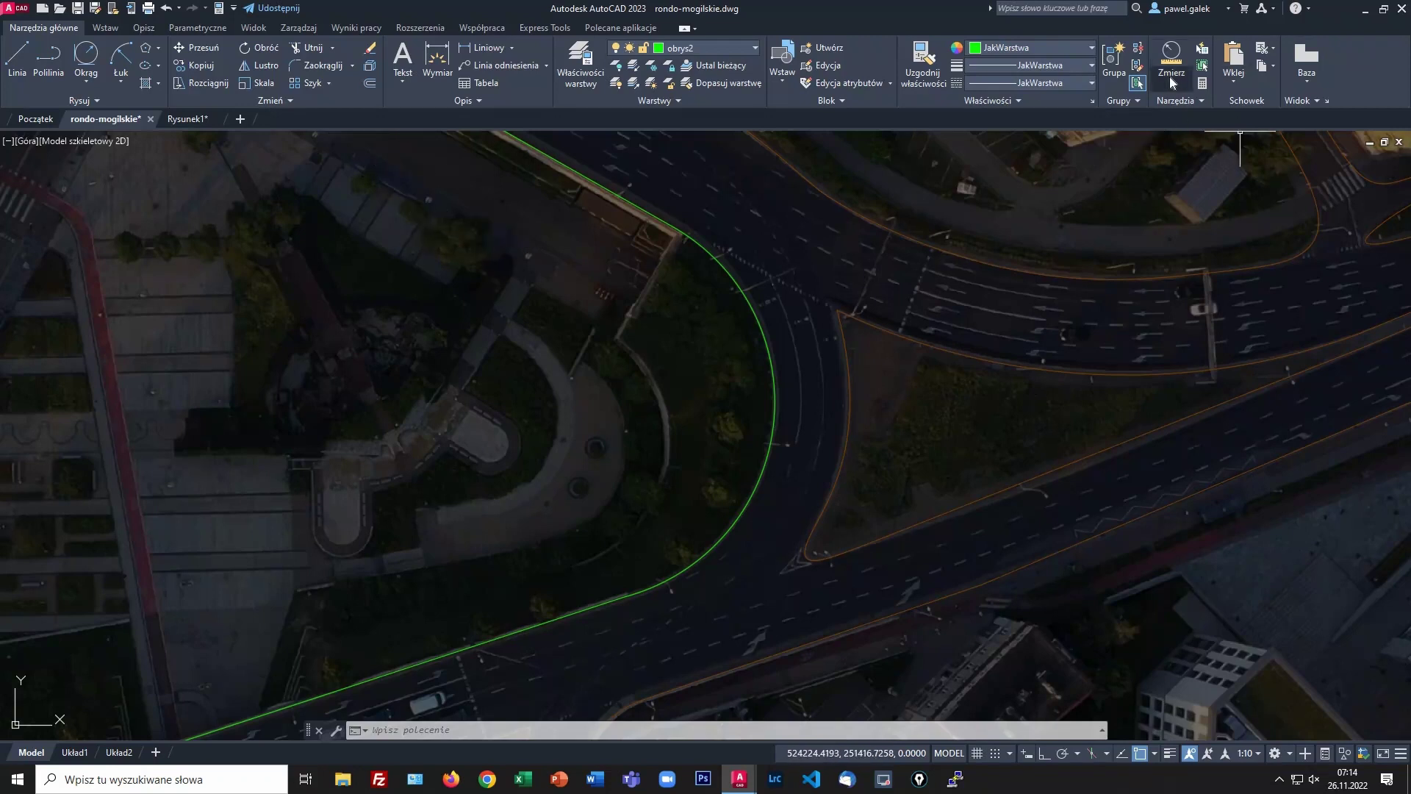
# Step: Measure the green arc's radius (about 45065.54) and delete that arc
pyautogui.click(1170, 76)
pyautogui.click(1192, 165)
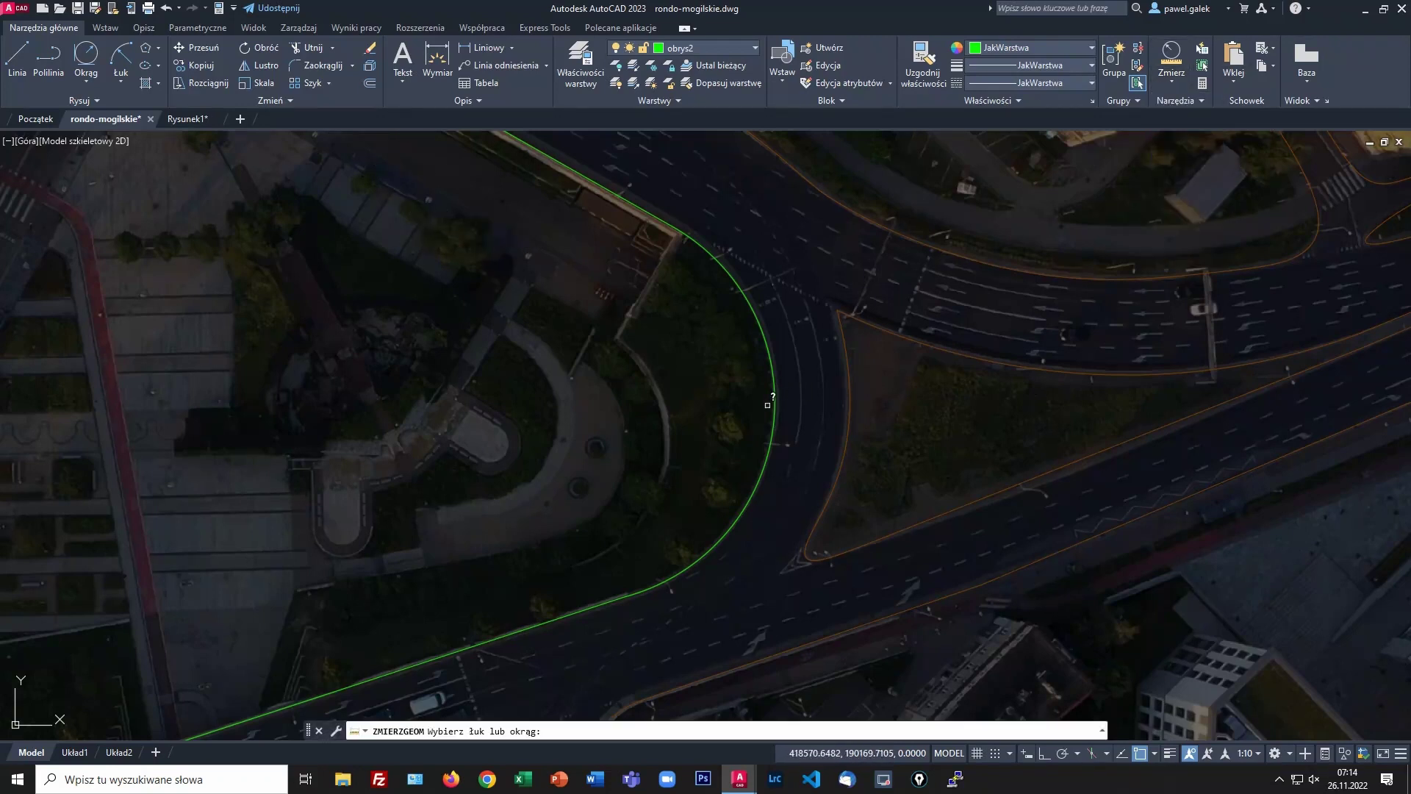
pyautogui.click(775, 401)
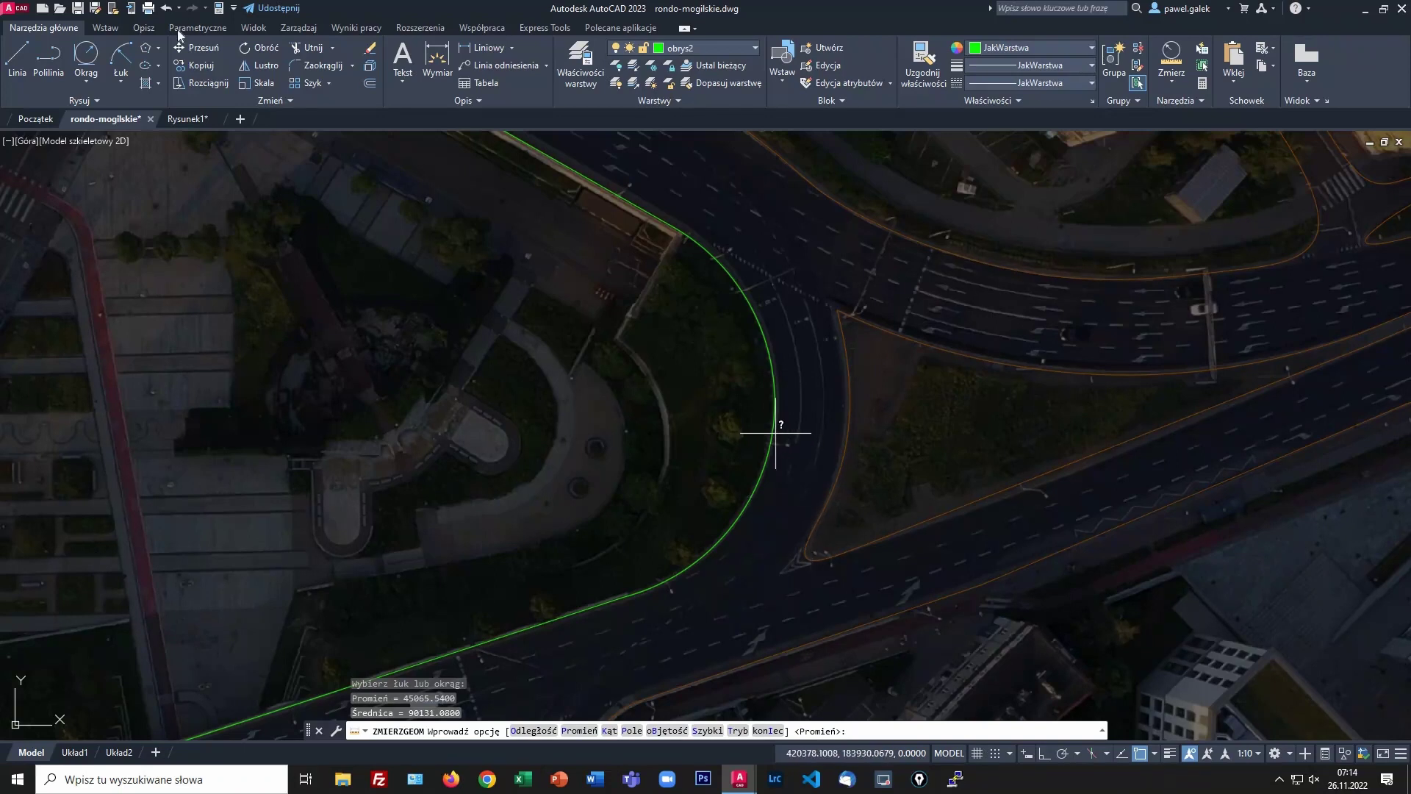
pyautogui.press('Escape')
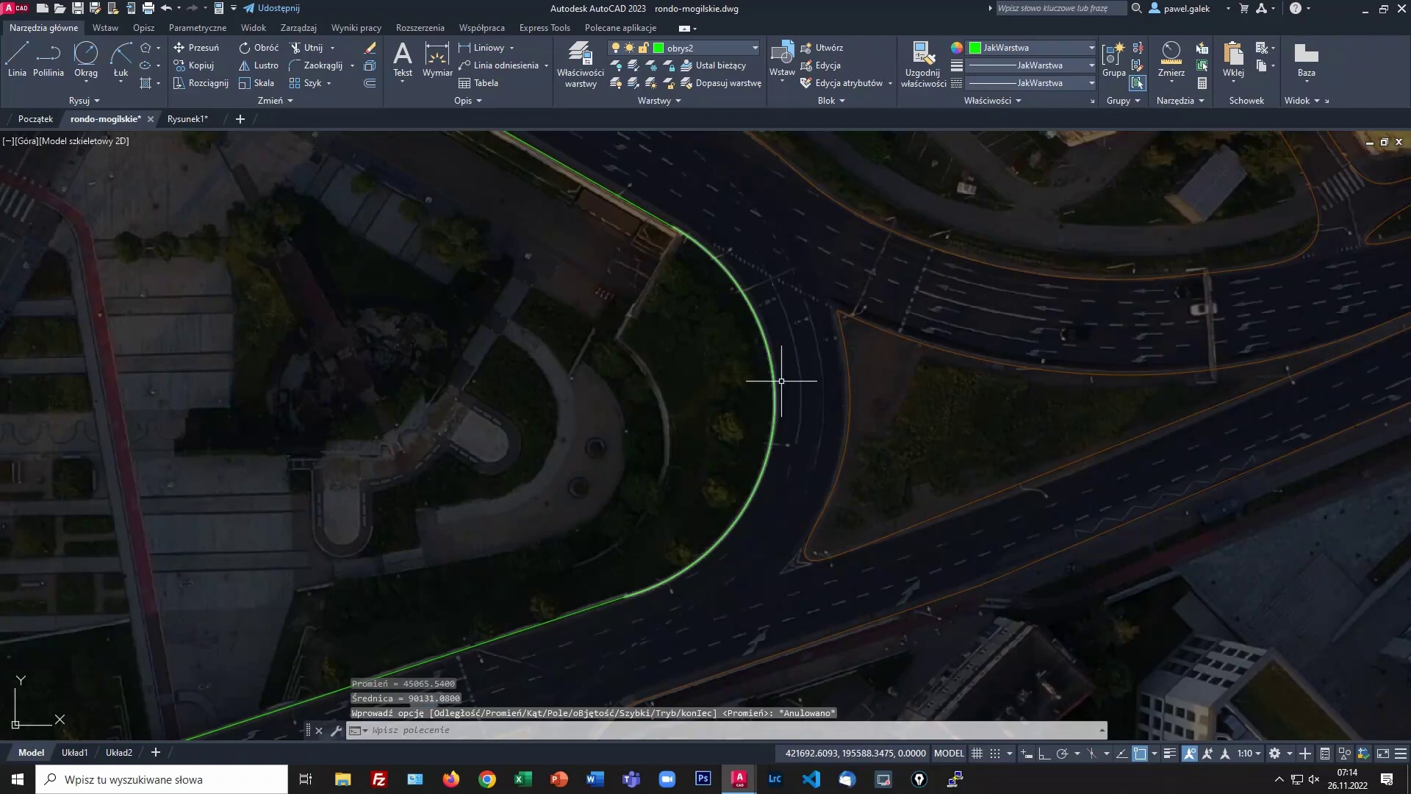
pyautogui.click(774, 382)
pyautogui.press('Delete')
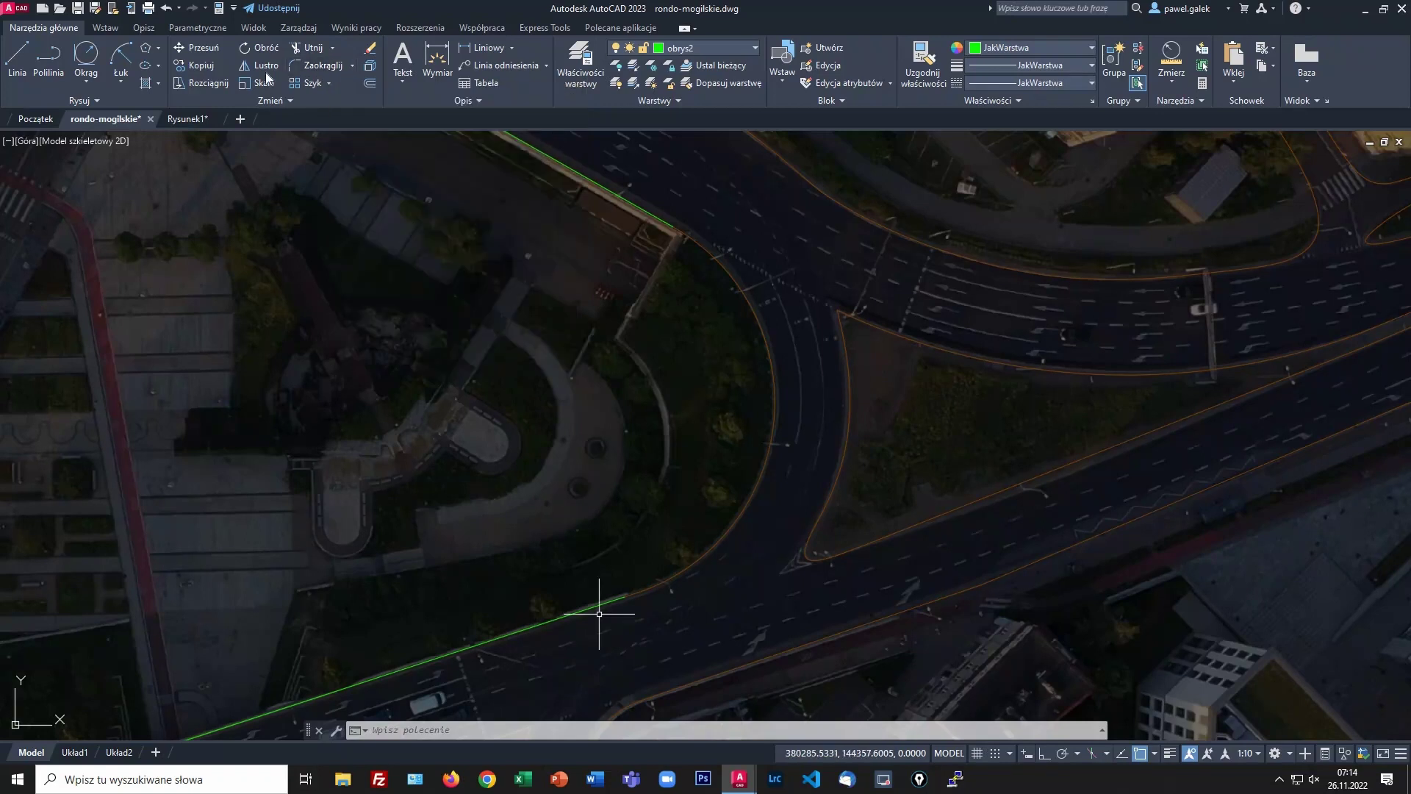
# Step: Fillet the upper and lower road-edge lines with a 45065 radius
pyautogui.click(316, 68)
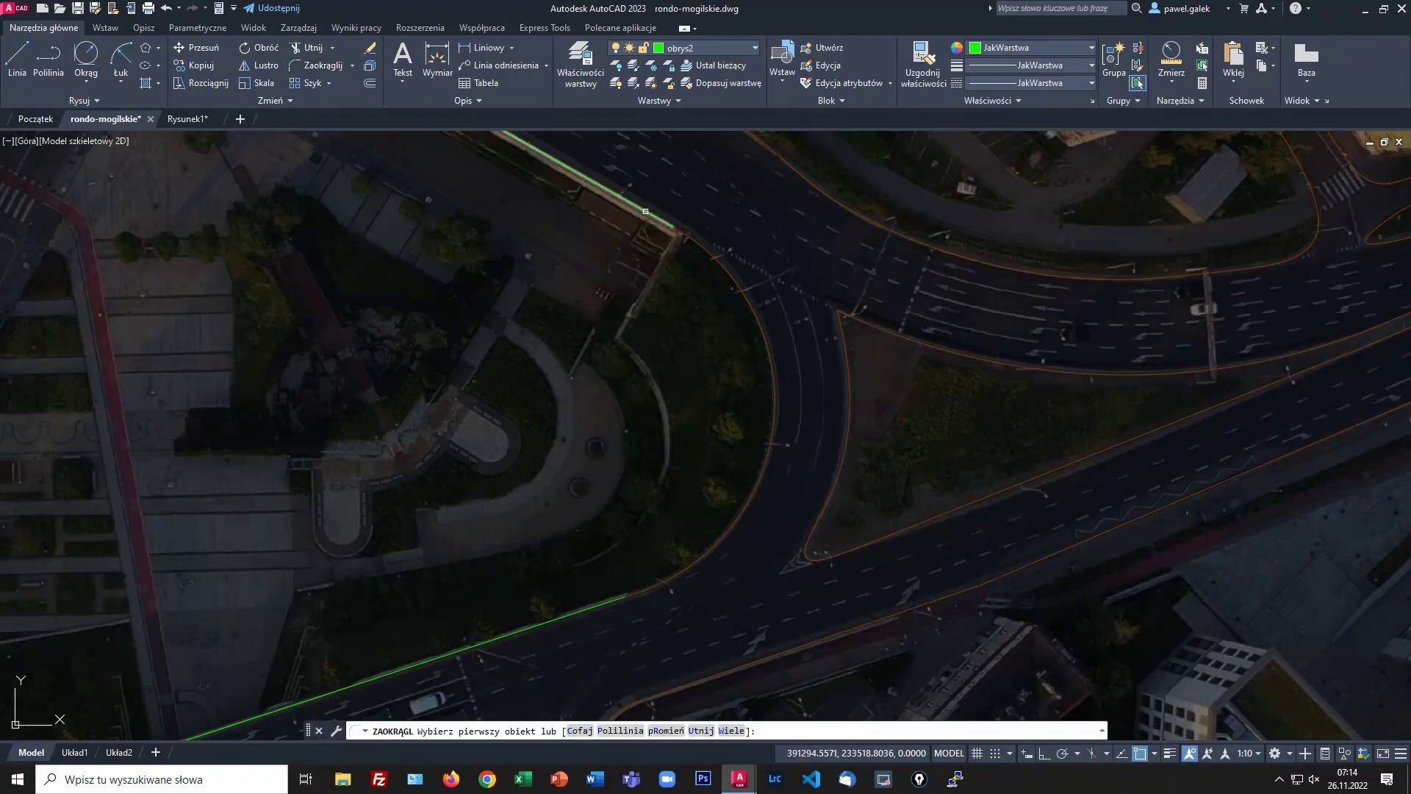
pyautogui.click(645, 211)
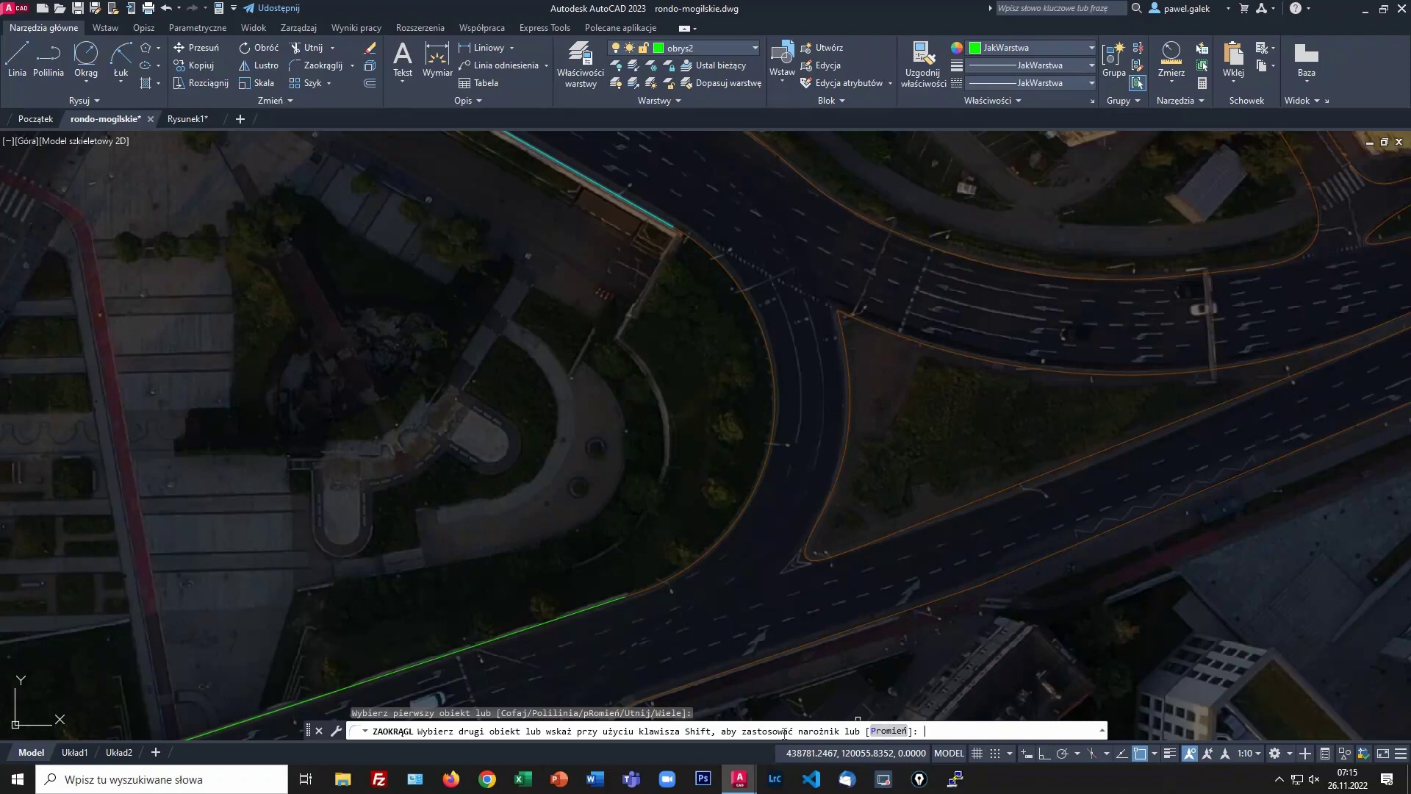
pyautogui.click(886, 729)
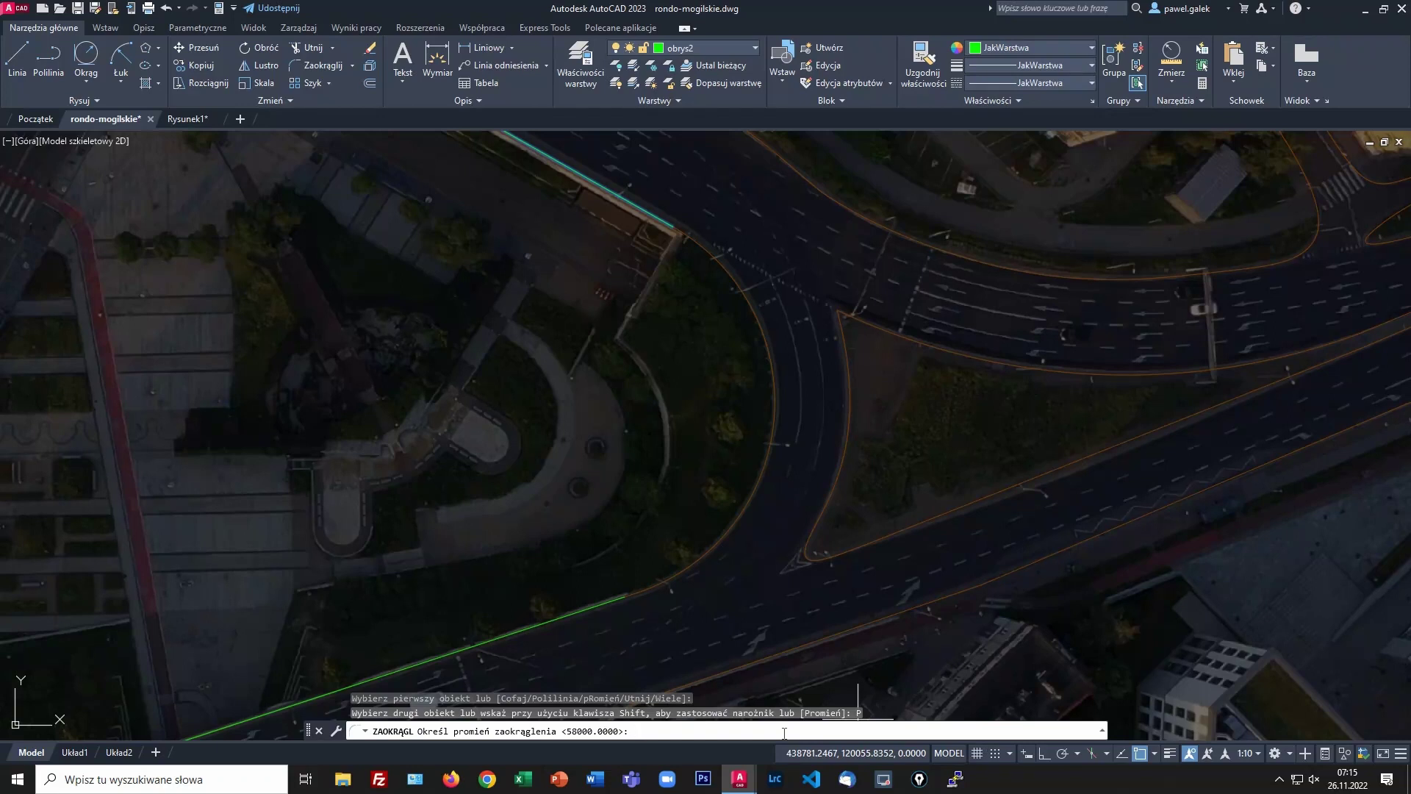
pyautogui.write('45065')
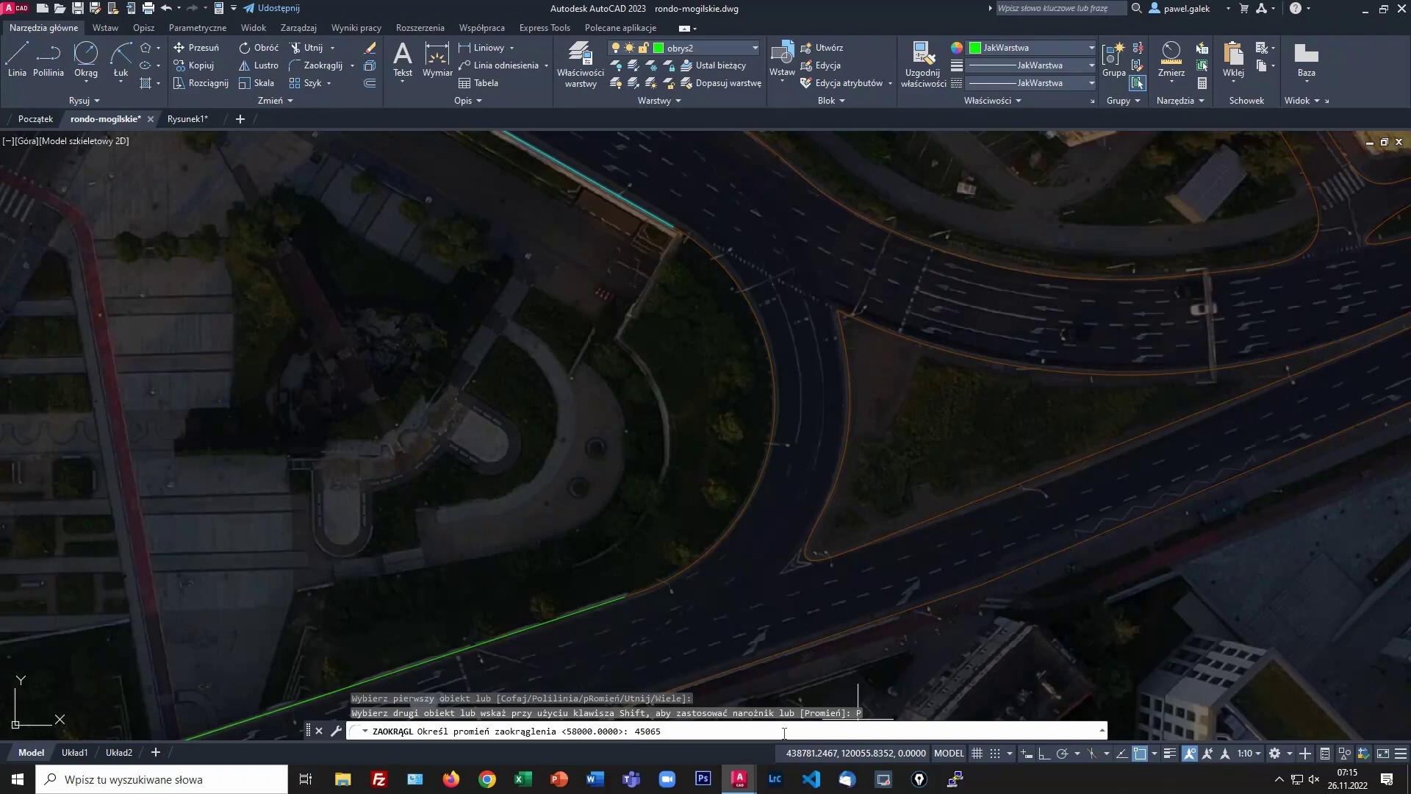
pyautogui.press('Return')
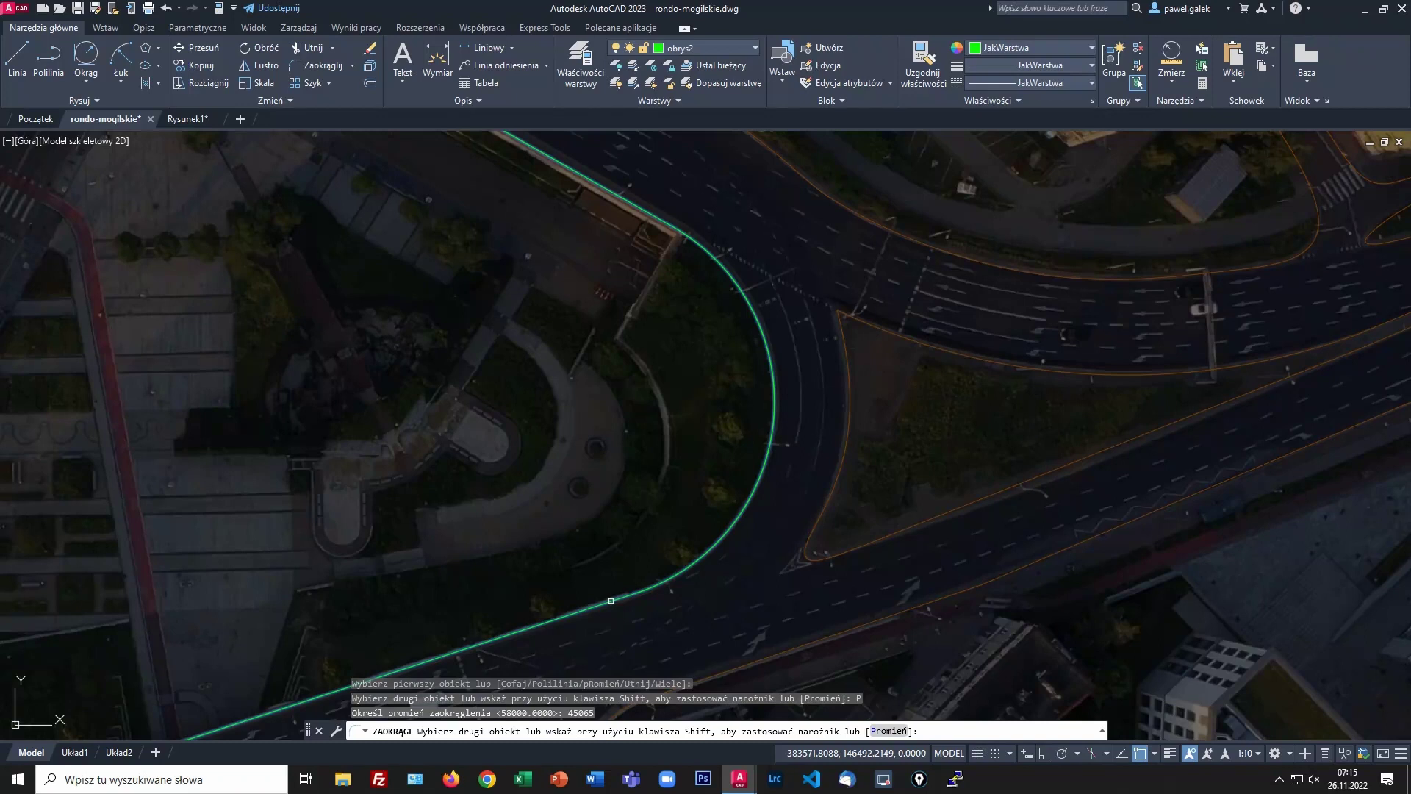
pyautogui.click(611, 601)
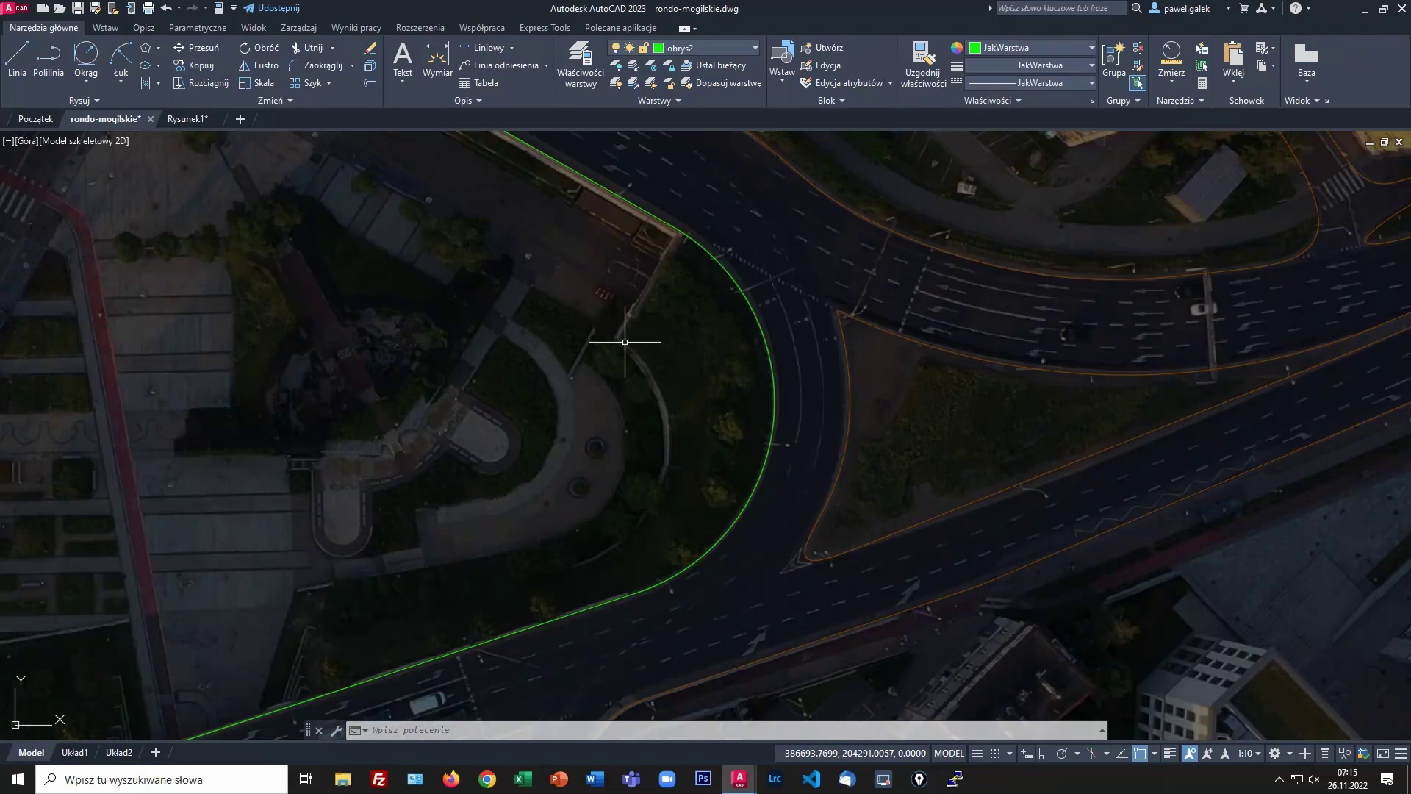
# Step: Chamfer the lower and upper road-edge lines with distances of 100000 and 100000
pyautogui.click(353, 65)
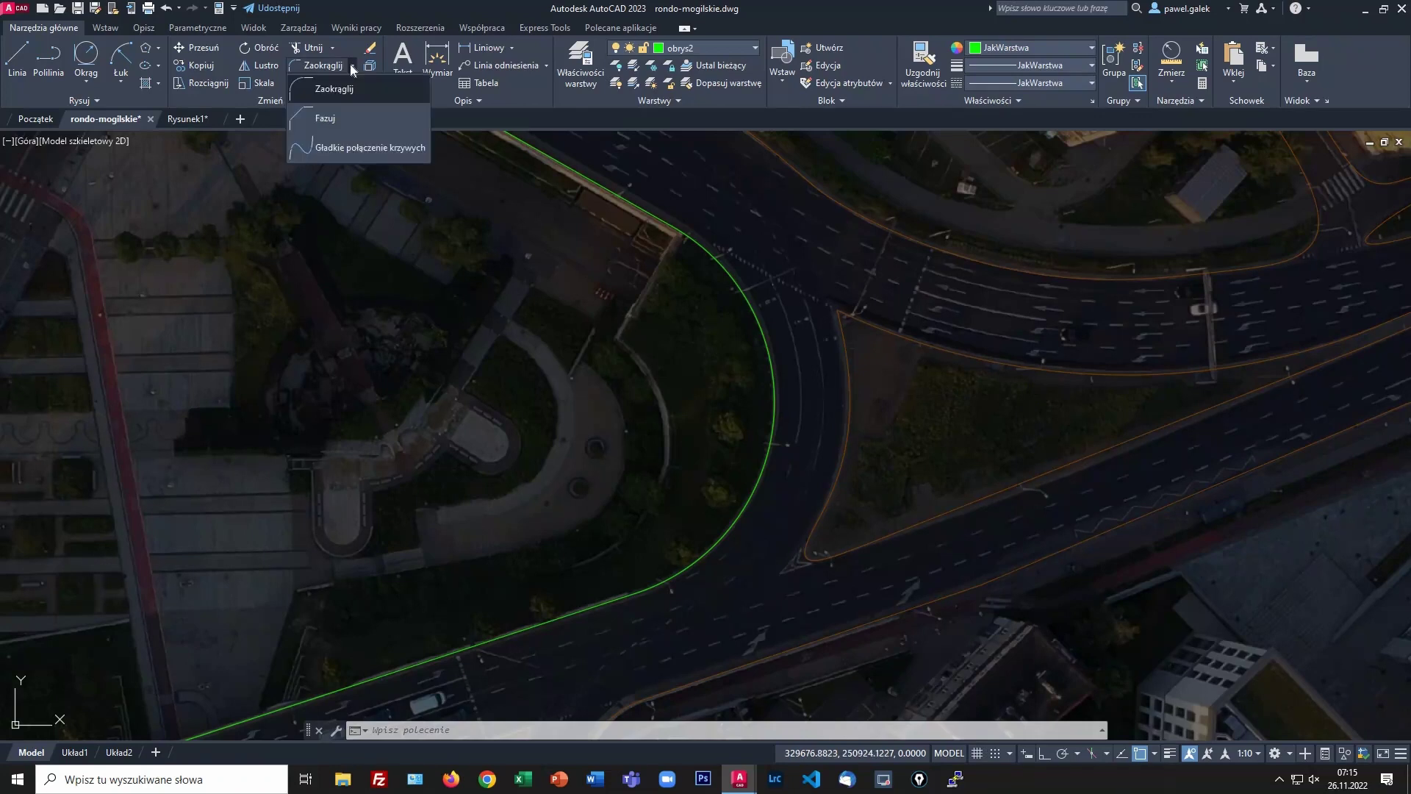
pyautogui.click(325, 119)
pyautogui.press('Escape')
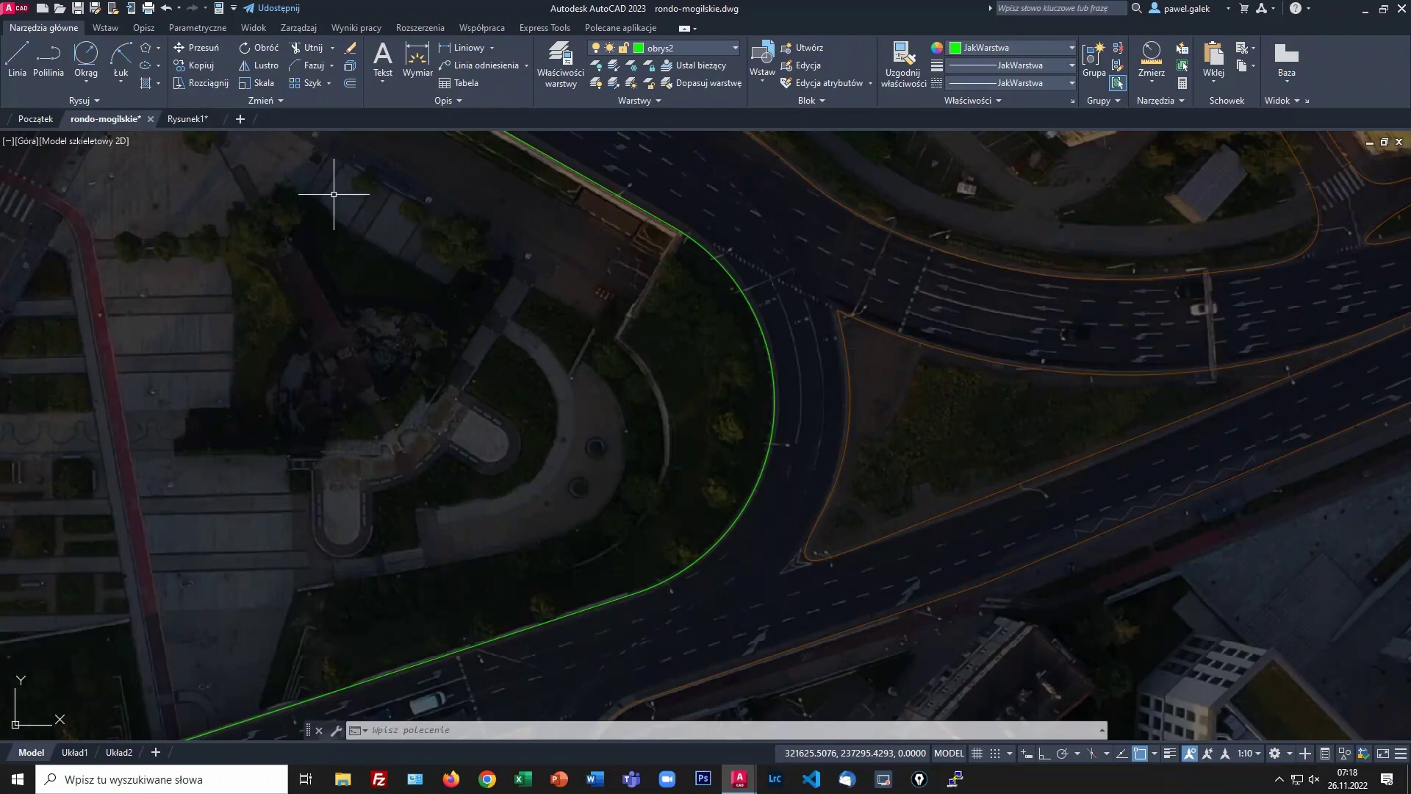
pyautogui.click(312, 65)
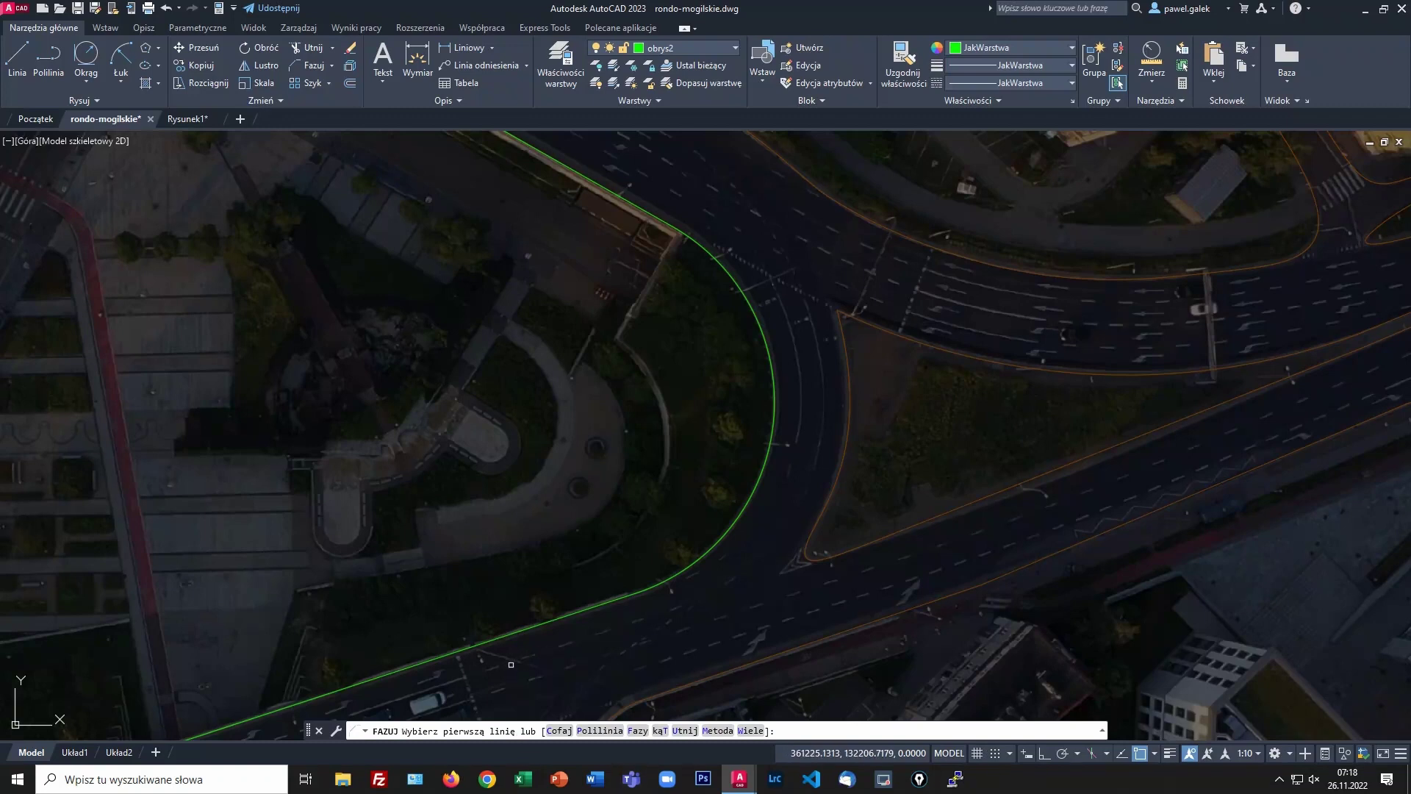
pyautogui.click(630, 732)
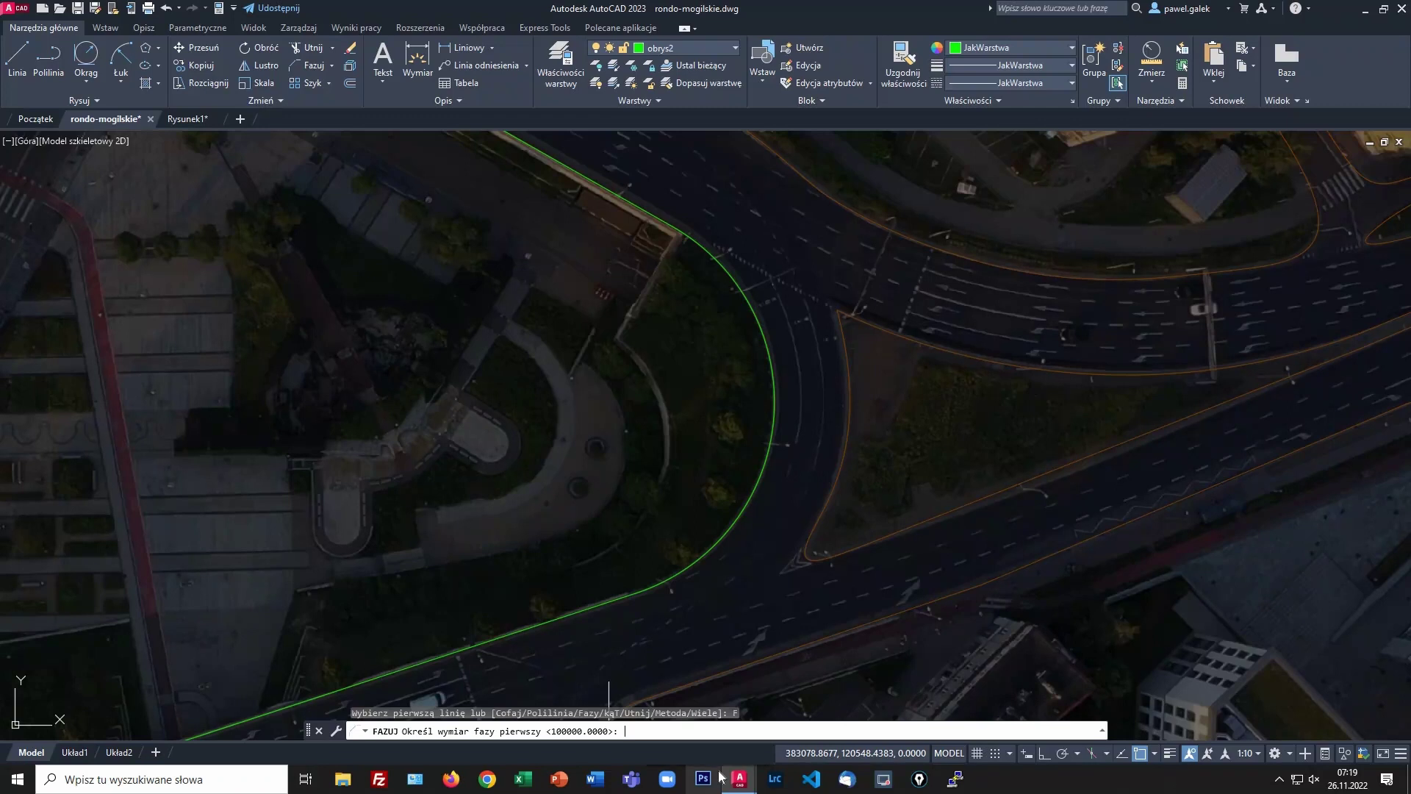
pyautogui.write('1000')
pyautogui.write('0')
pyautogui.press('Return')
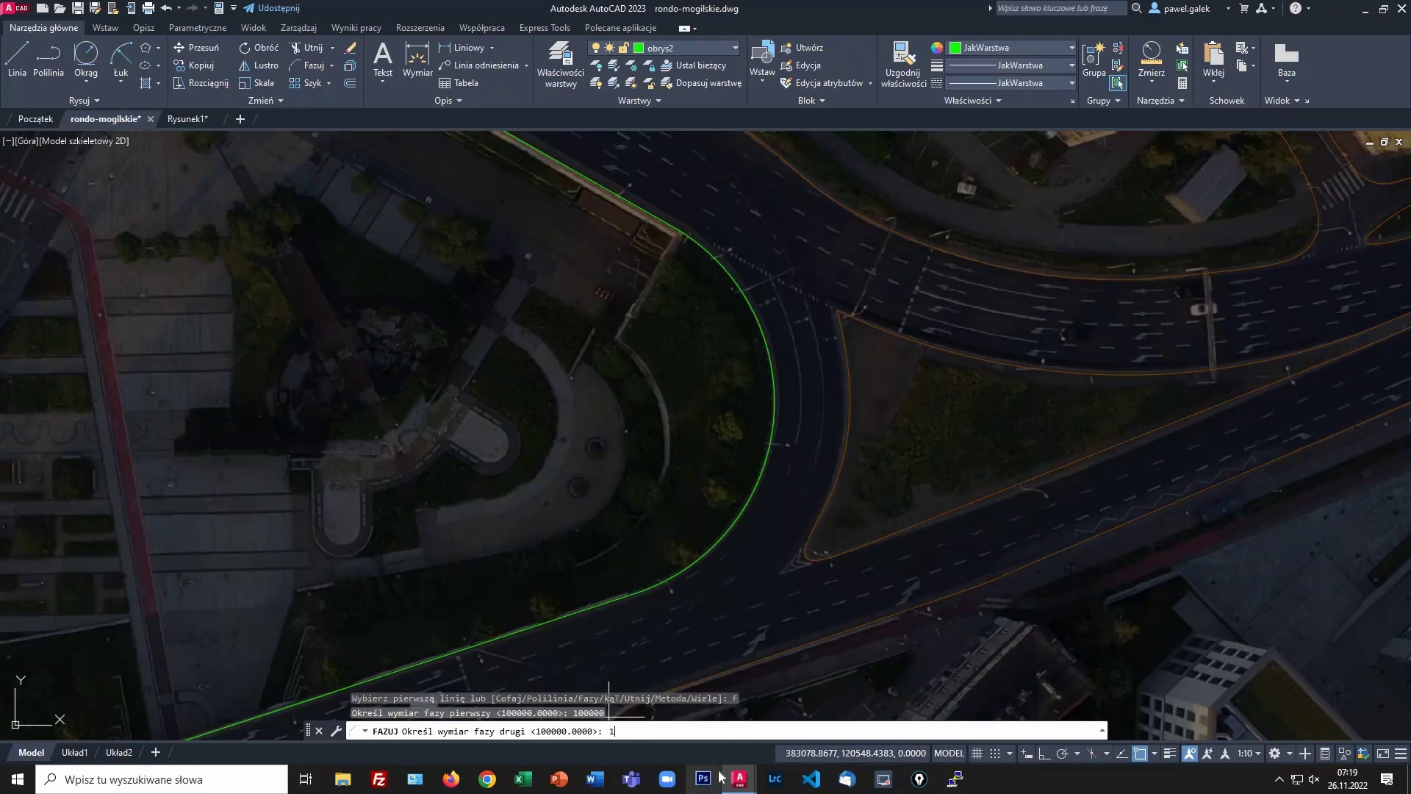
pyautogui.press('Return')
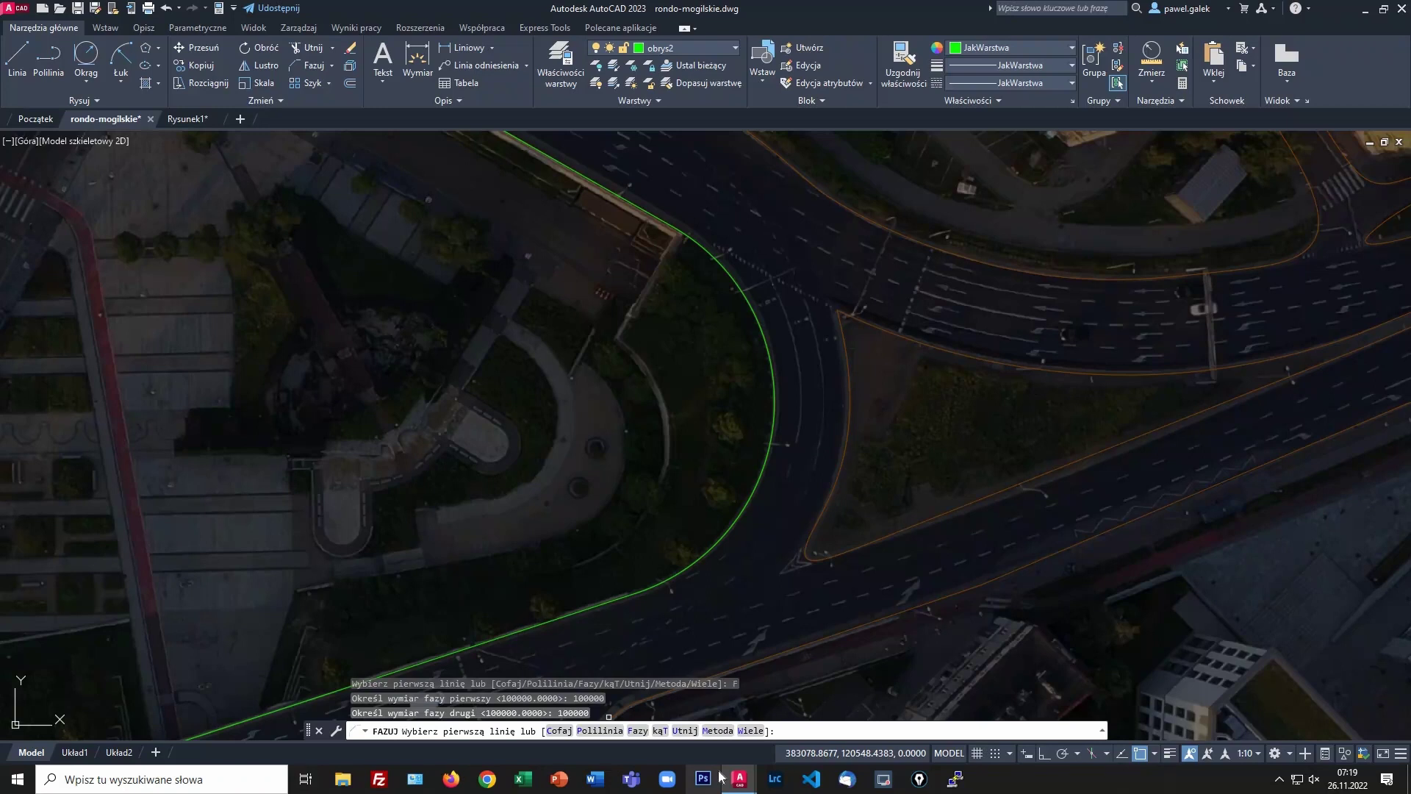
pyautogui.click(576, 613)
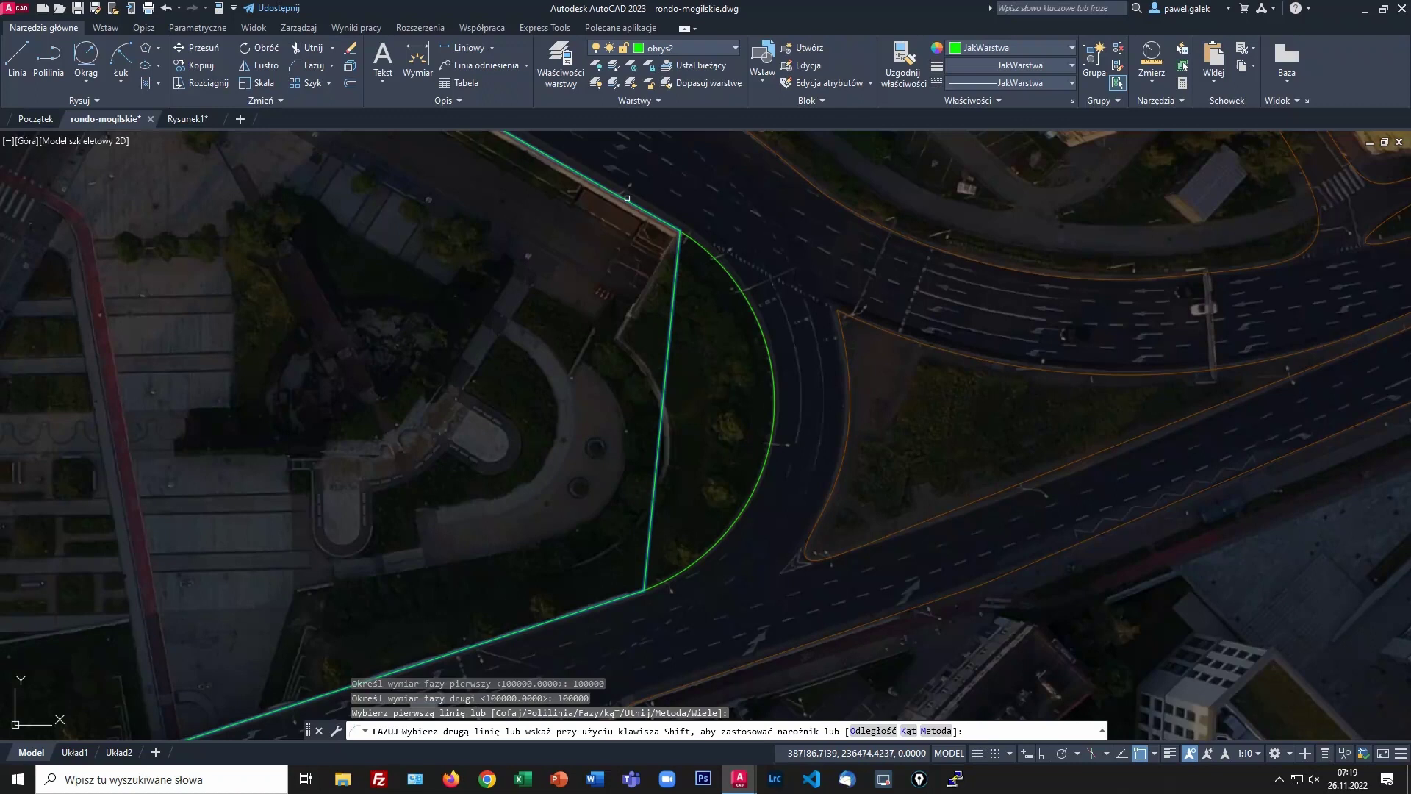
pyautogui.click(627, 197)
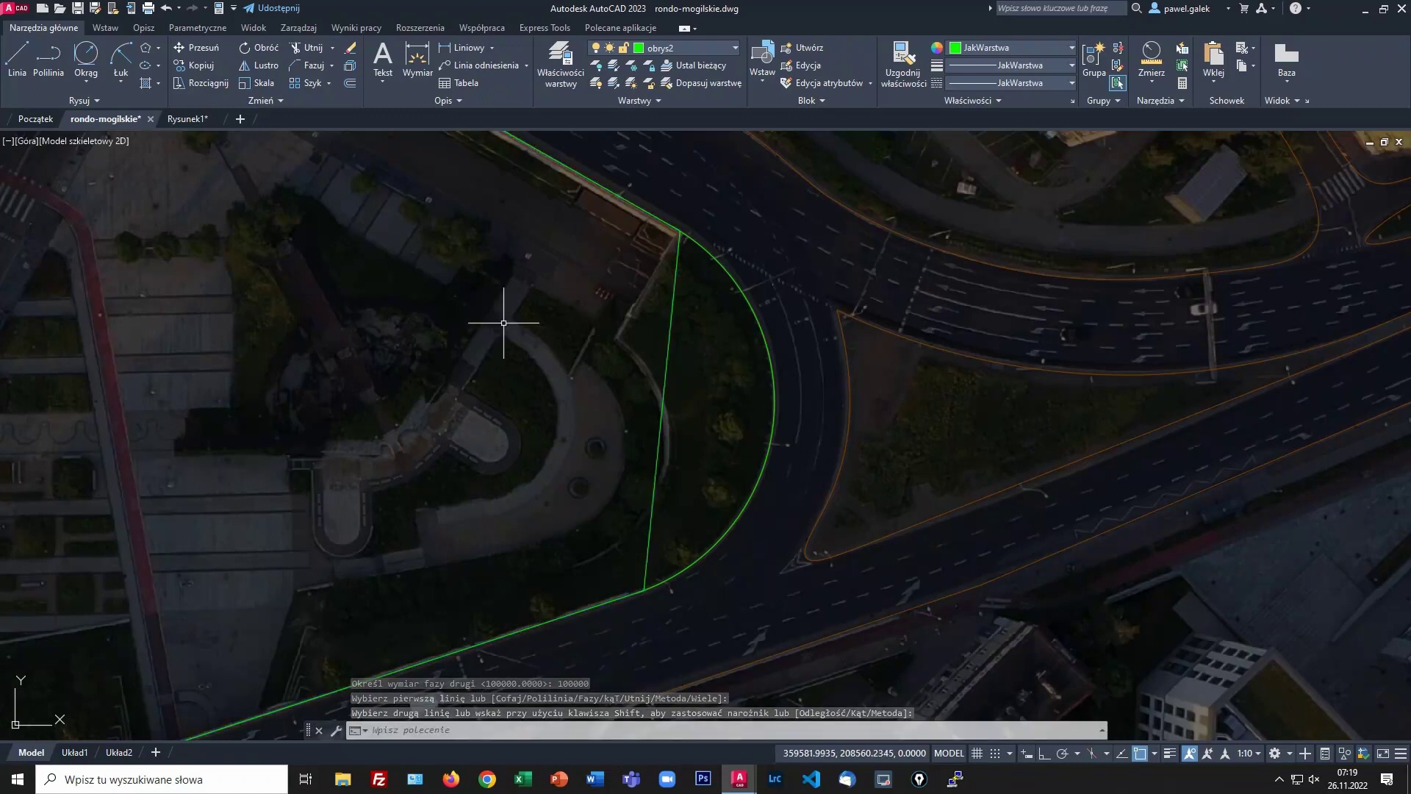